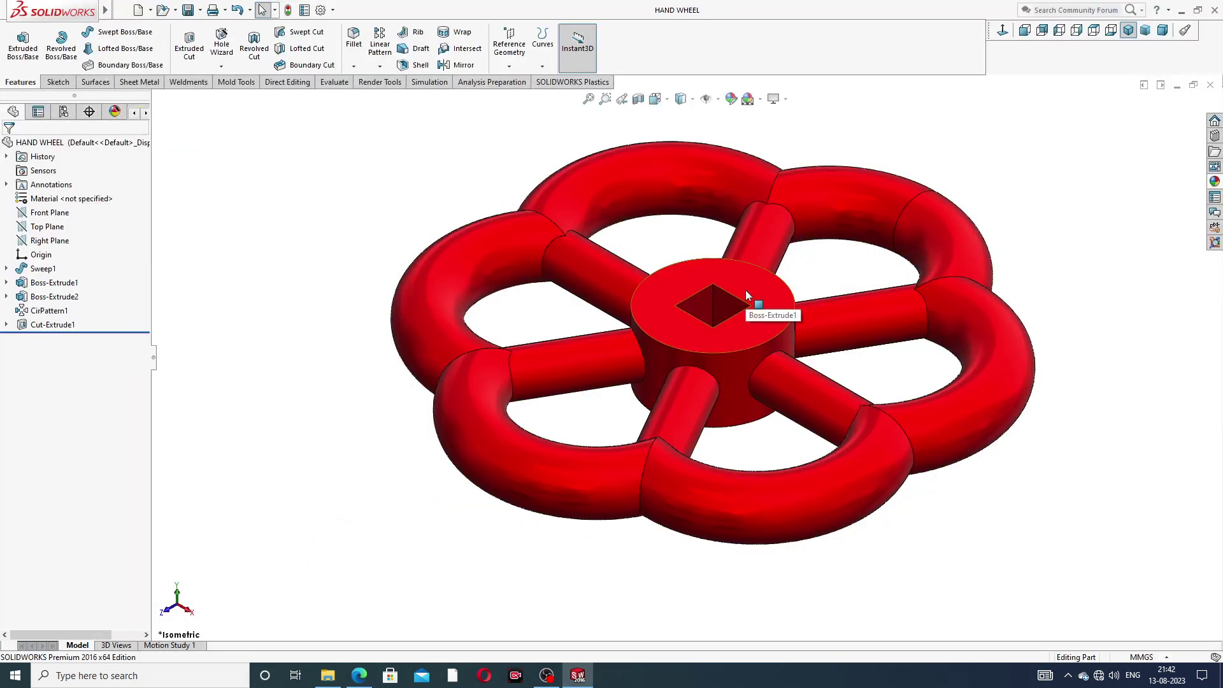
key("ctrl+7")
middle_click_drag(766, 312, 724, 298)
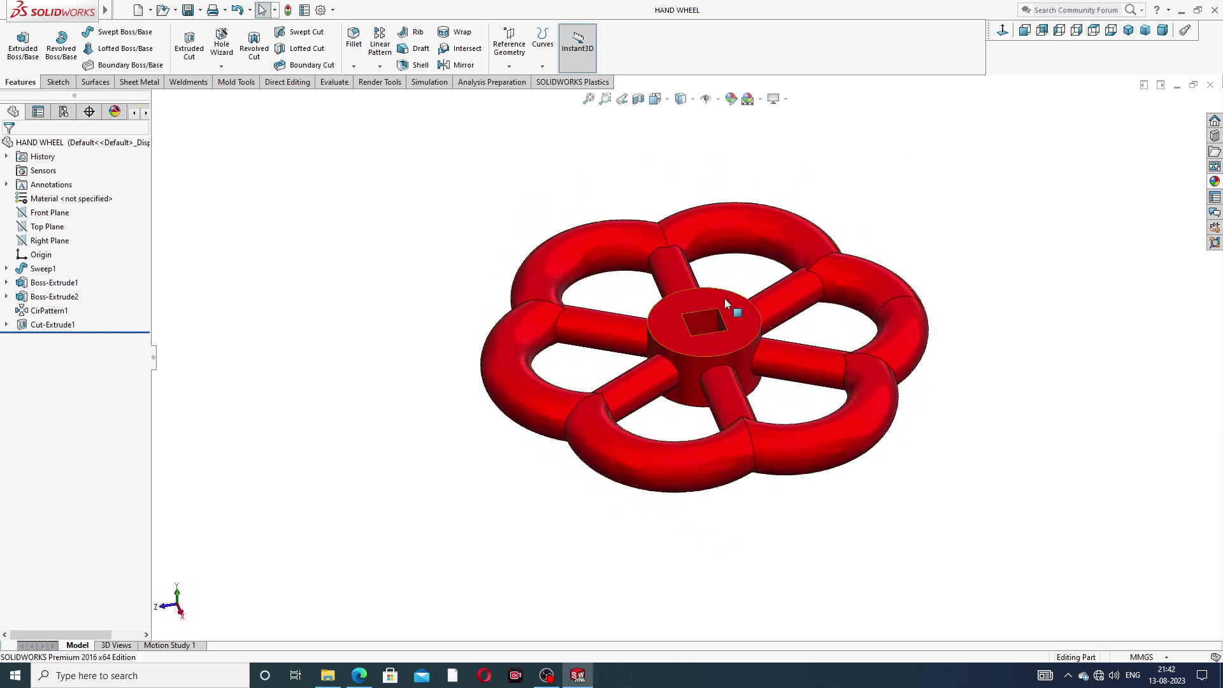
scroll(724, 298, "down", 2)
scroll(828, 335, "up", 2)
middle_click_drag(821, 355, 749, 380)
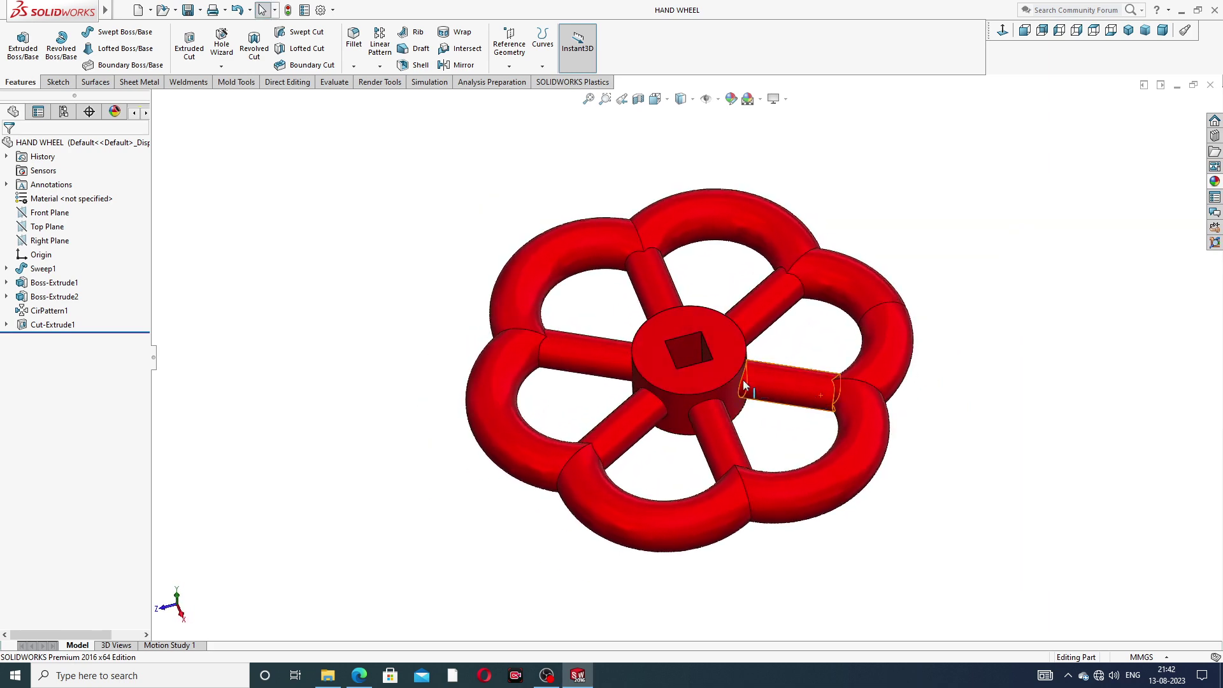
scroll(720, 385, "down", 2)
scroll(958, 262, "up", 2)
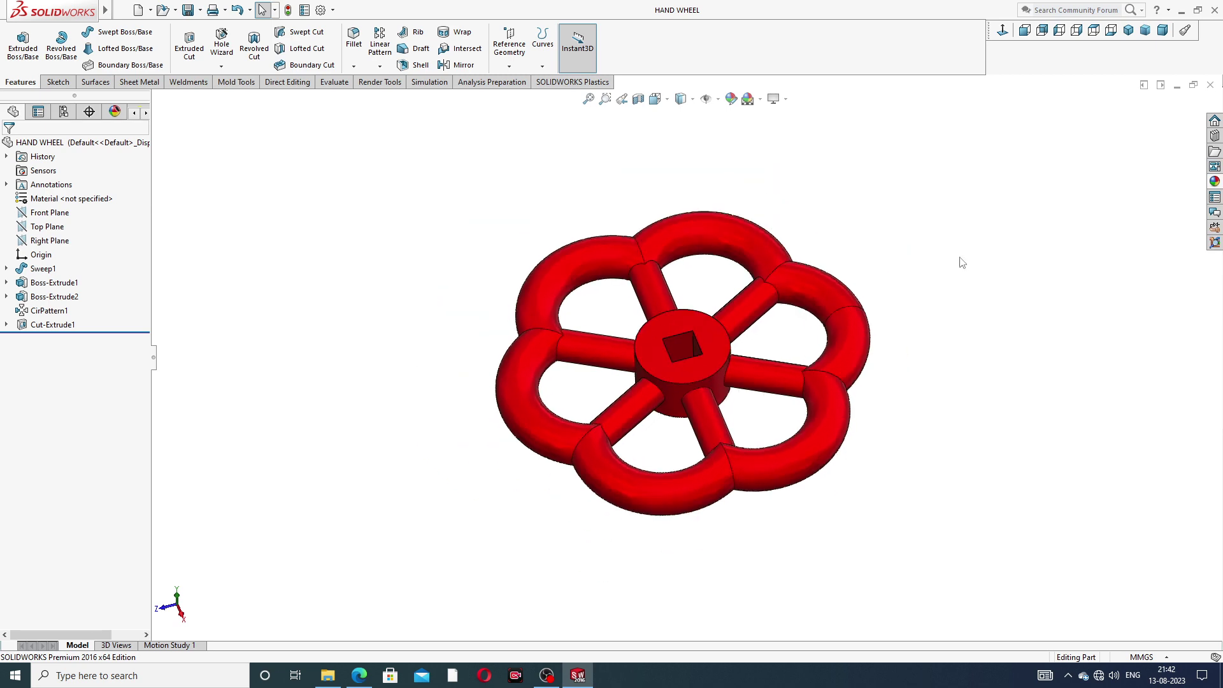
middle_click_drag(751, 342, 751, 382)
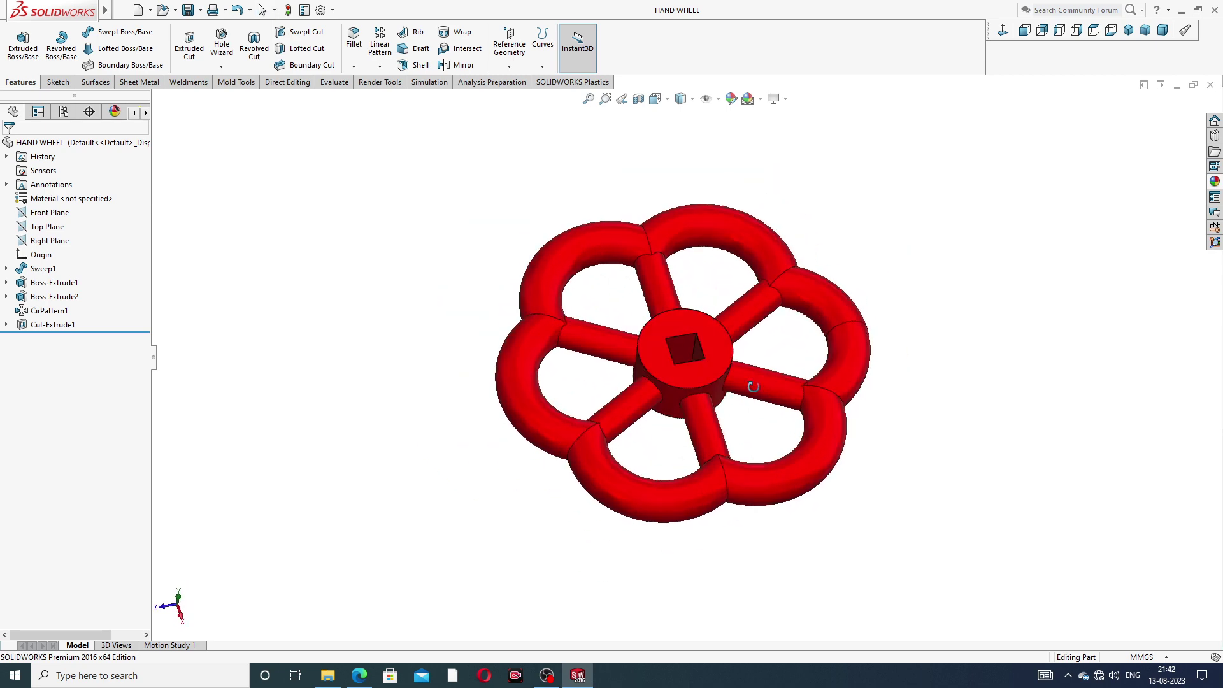
scroll(748, 384, "down", 2)
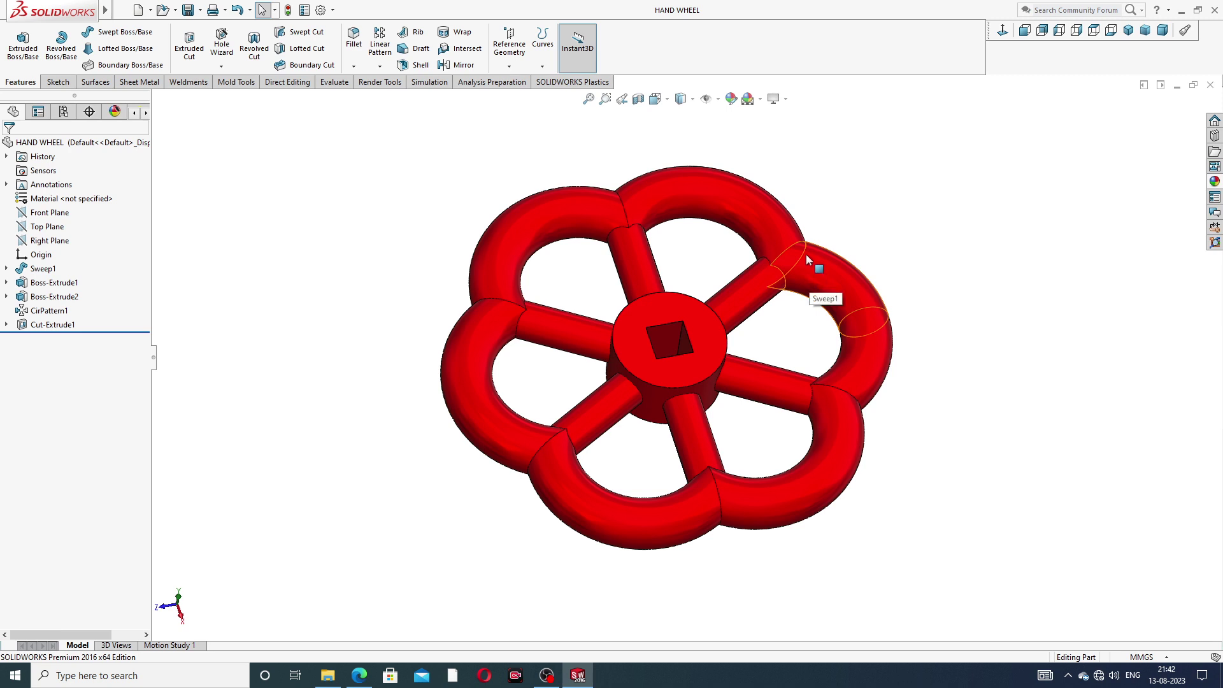
scroll(848, 245, "up", 1)
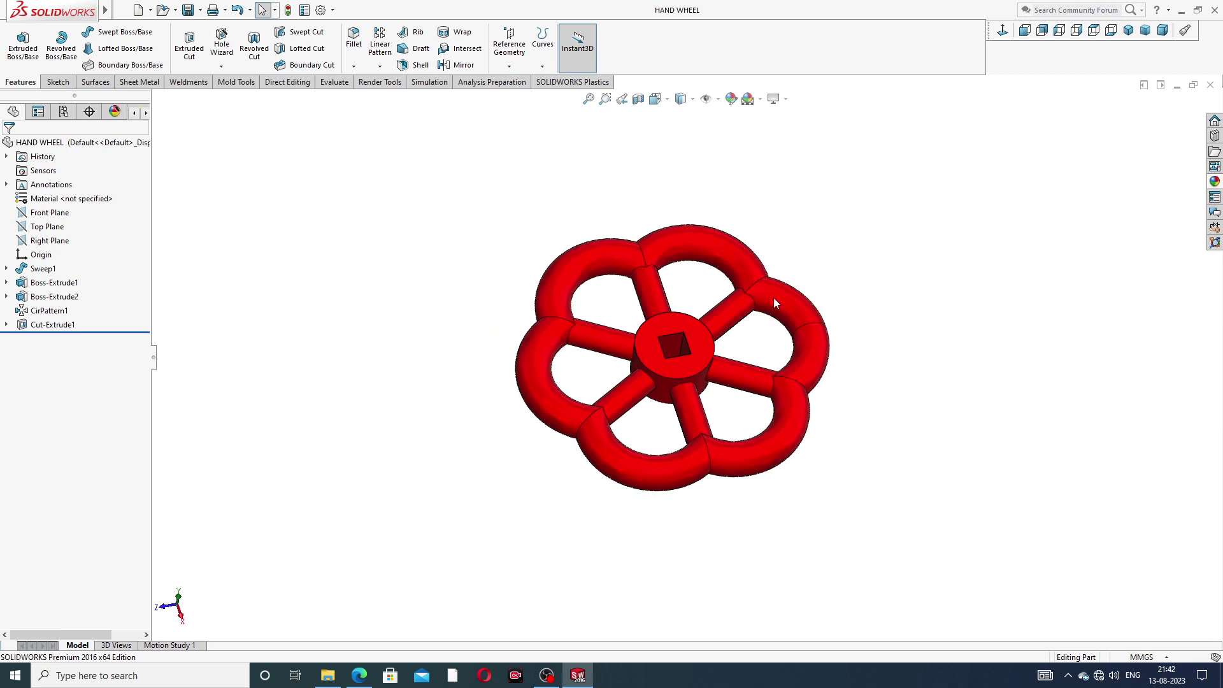
scroll(824, 260, "down", 2)
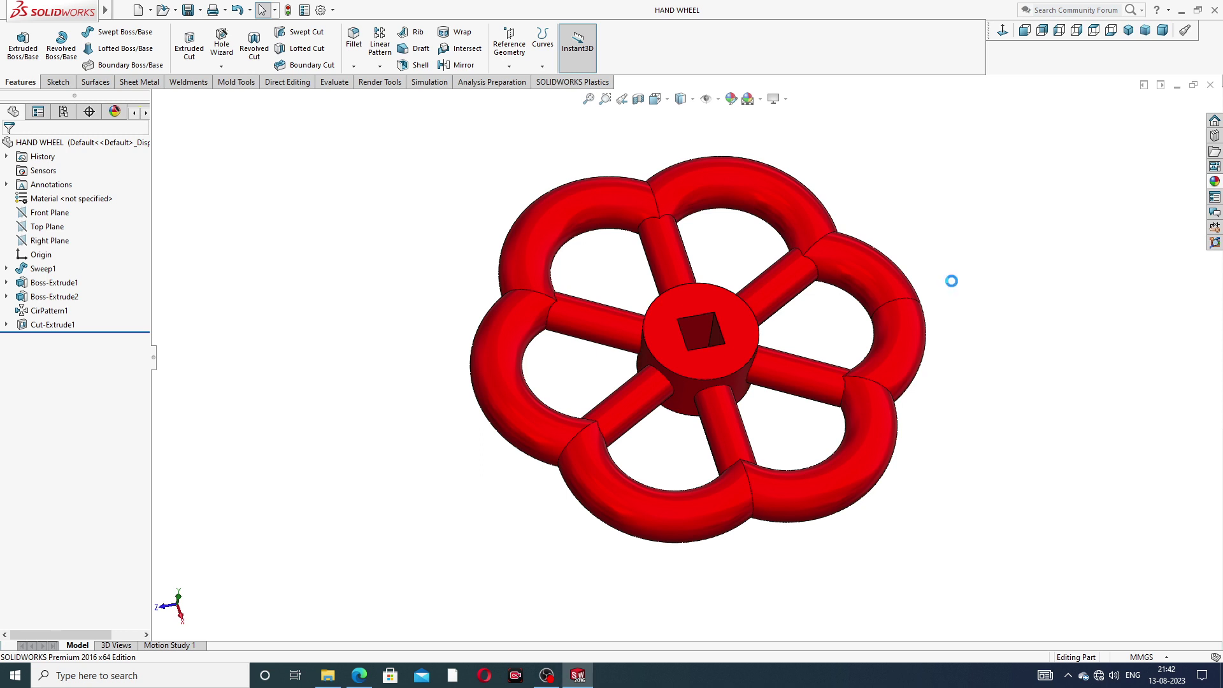
Close HAND WHEEL, start a new part, and apply the Plain White scene.
left_click(1210, 87)
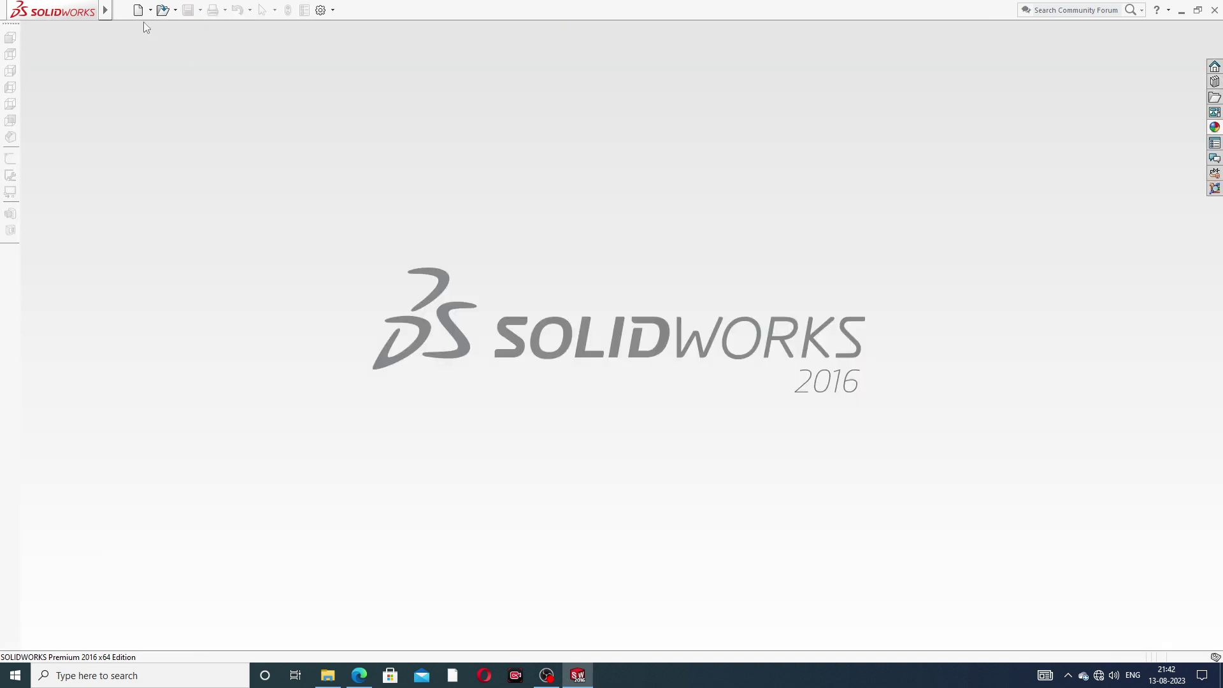
left_click(138, 11)
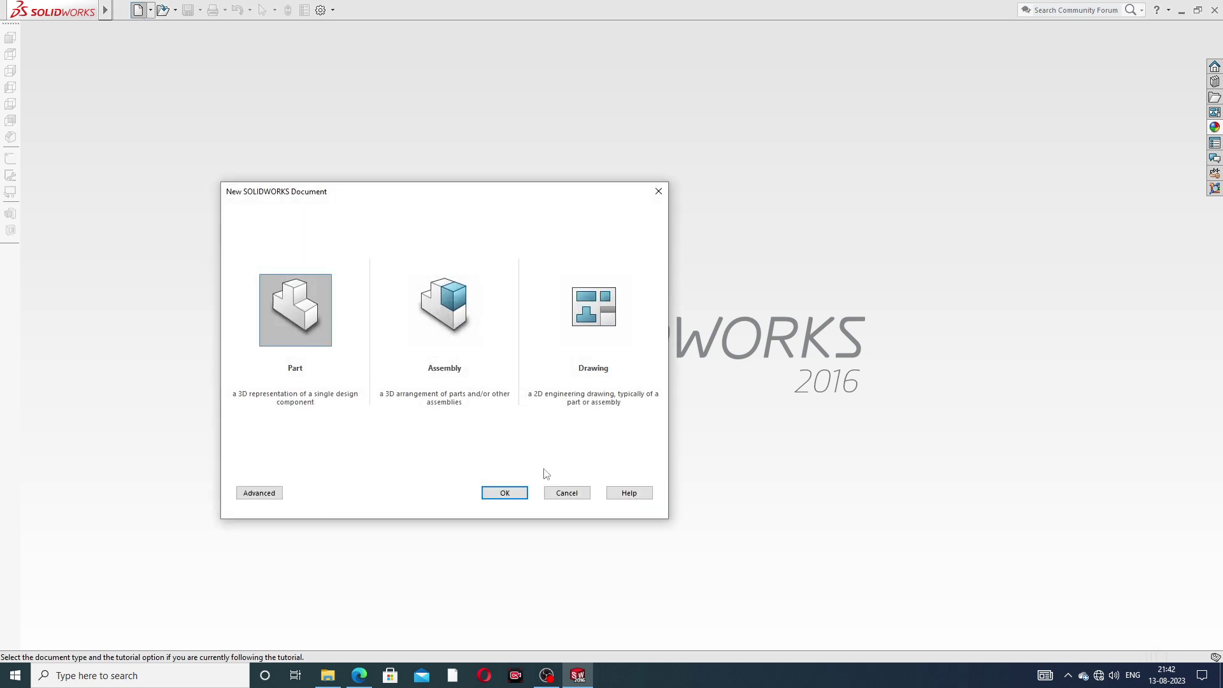
left_click(505, 493)
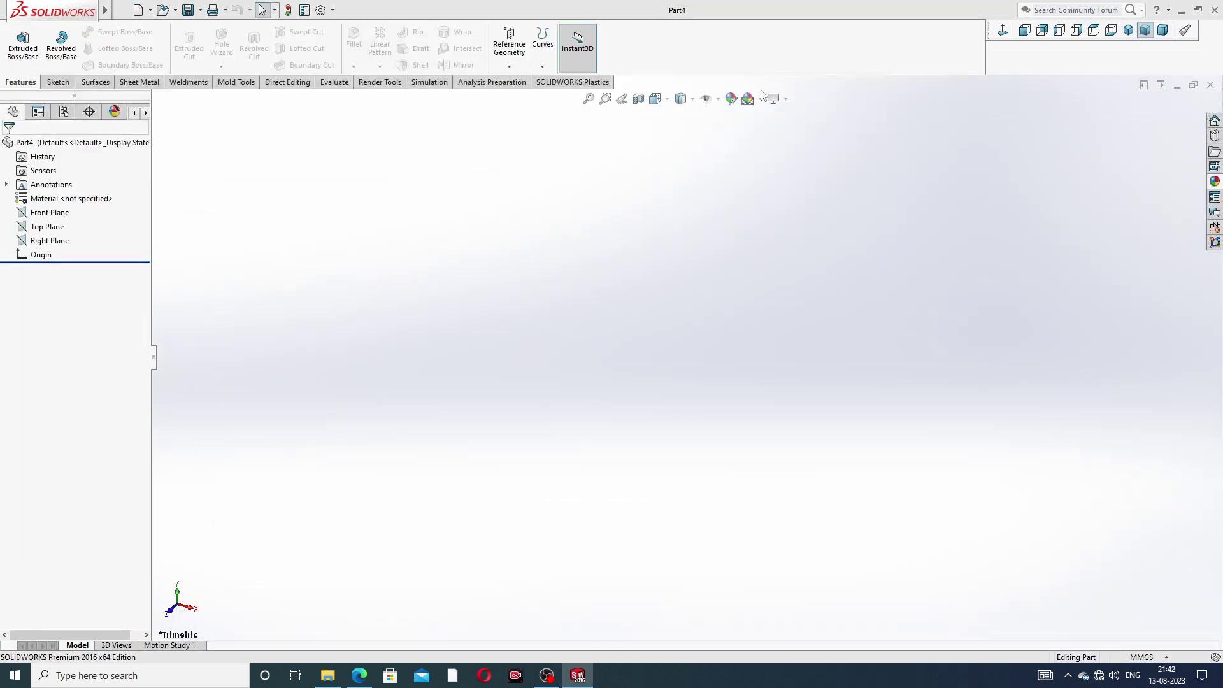
left_click(774, 100)
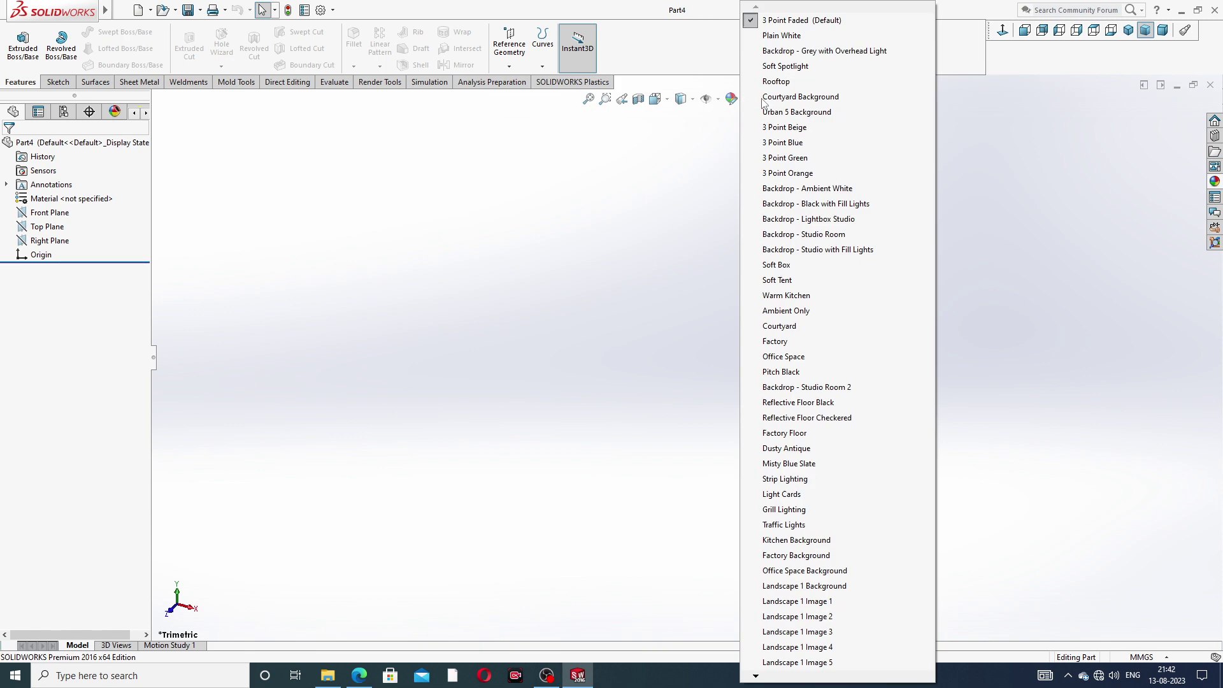
left_click(787, 37)
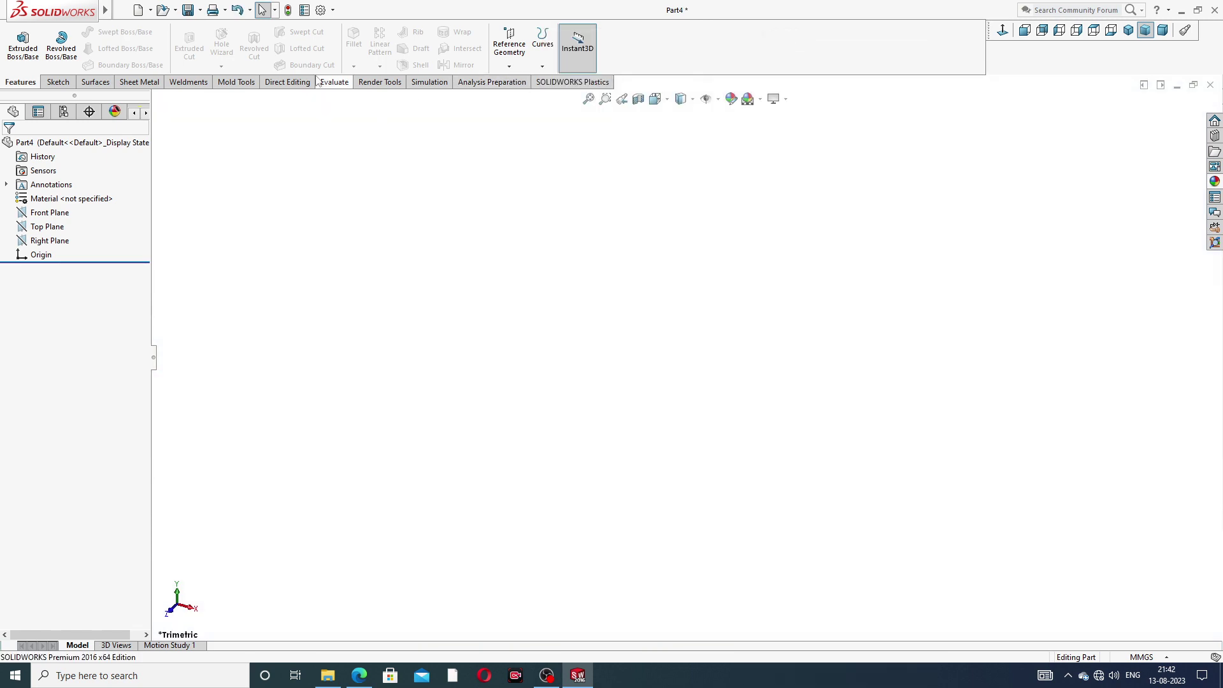
Raise the document's shaded and wireframe image quality to the maximum.
left_click(322, 11)
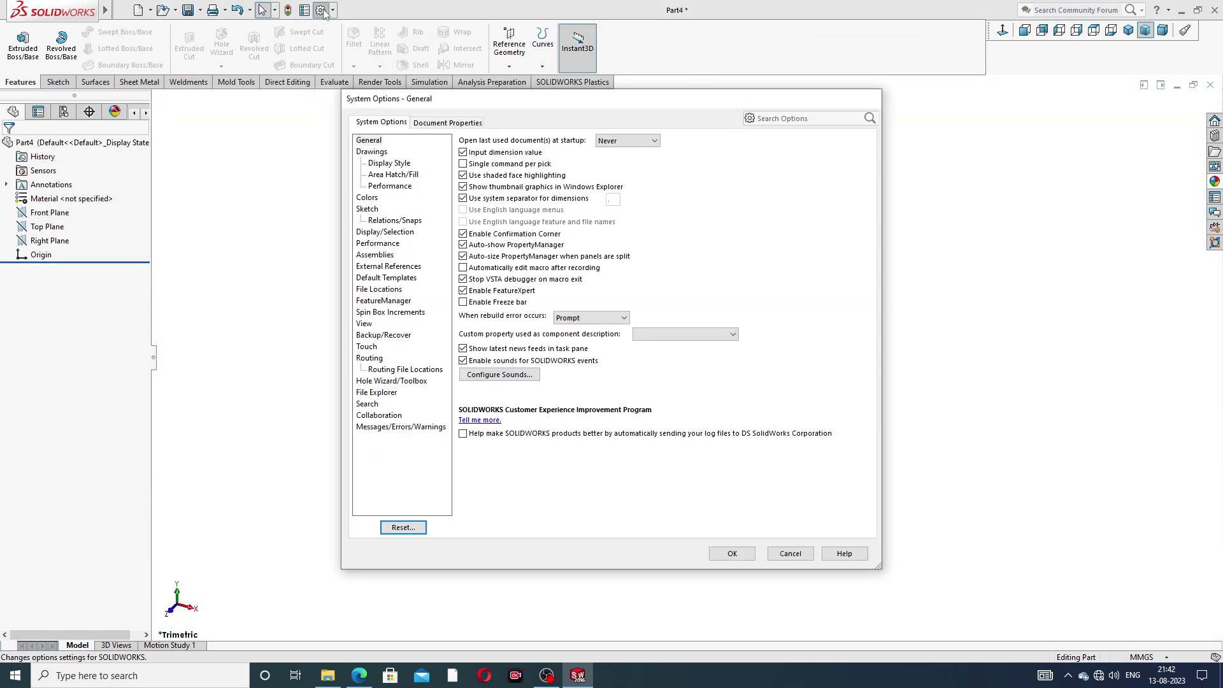
left_click(433, 125)
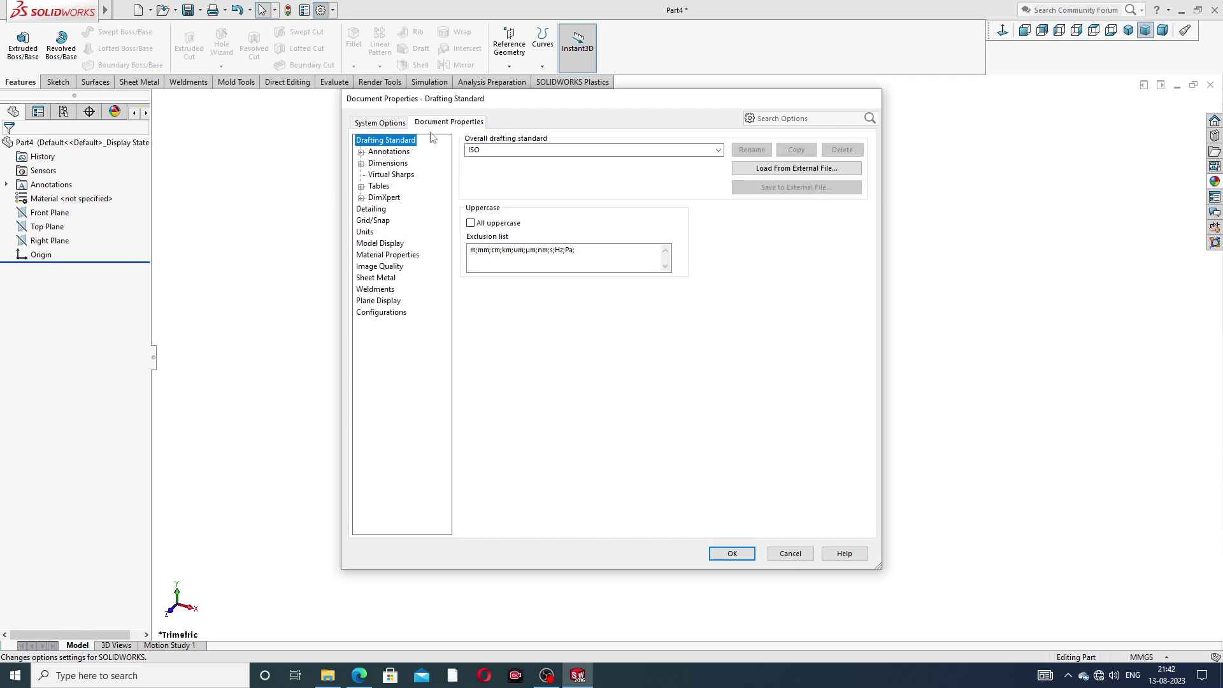
left_click(391, 268)
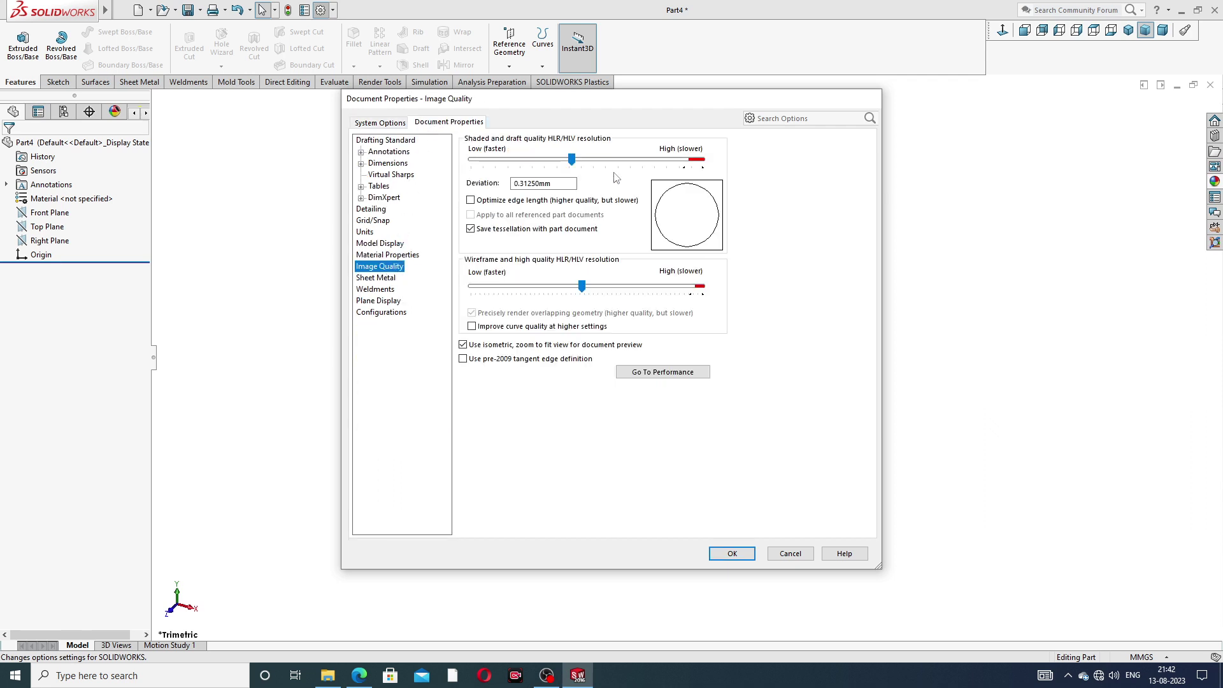
left_click_drag(572, 163, 702, 159)
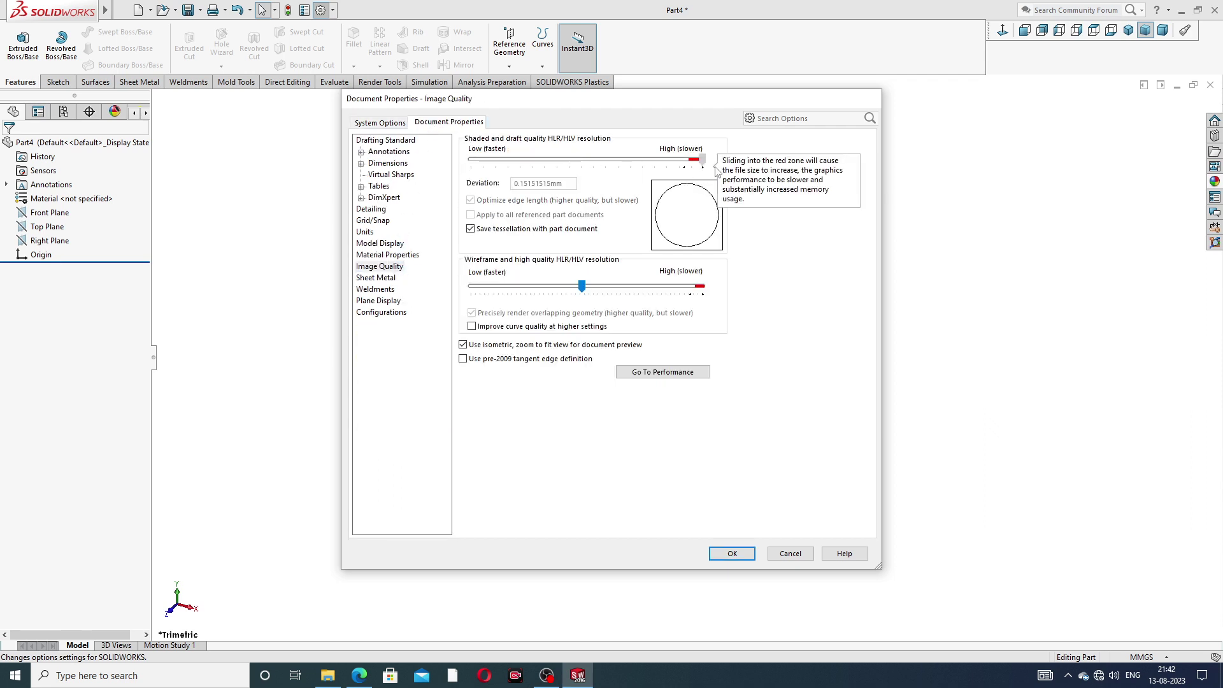
left_click_drag(582, 287, 702, 287)
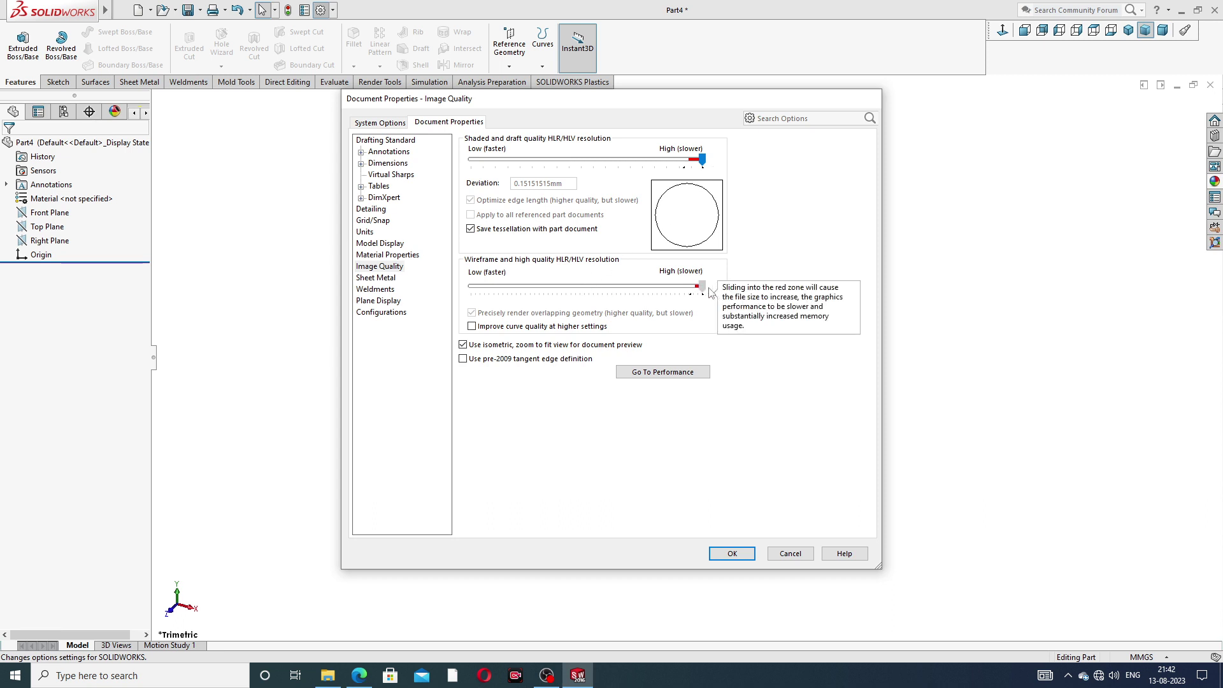
left_click(731, 553)
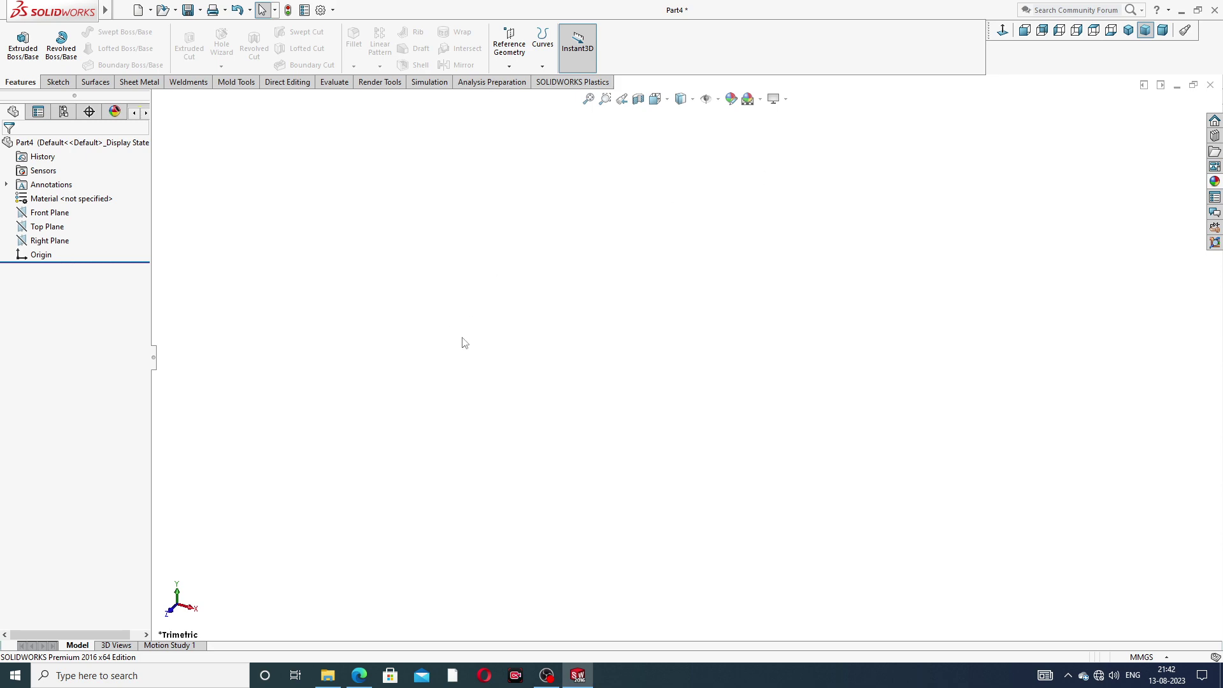
left_click(360, 676)
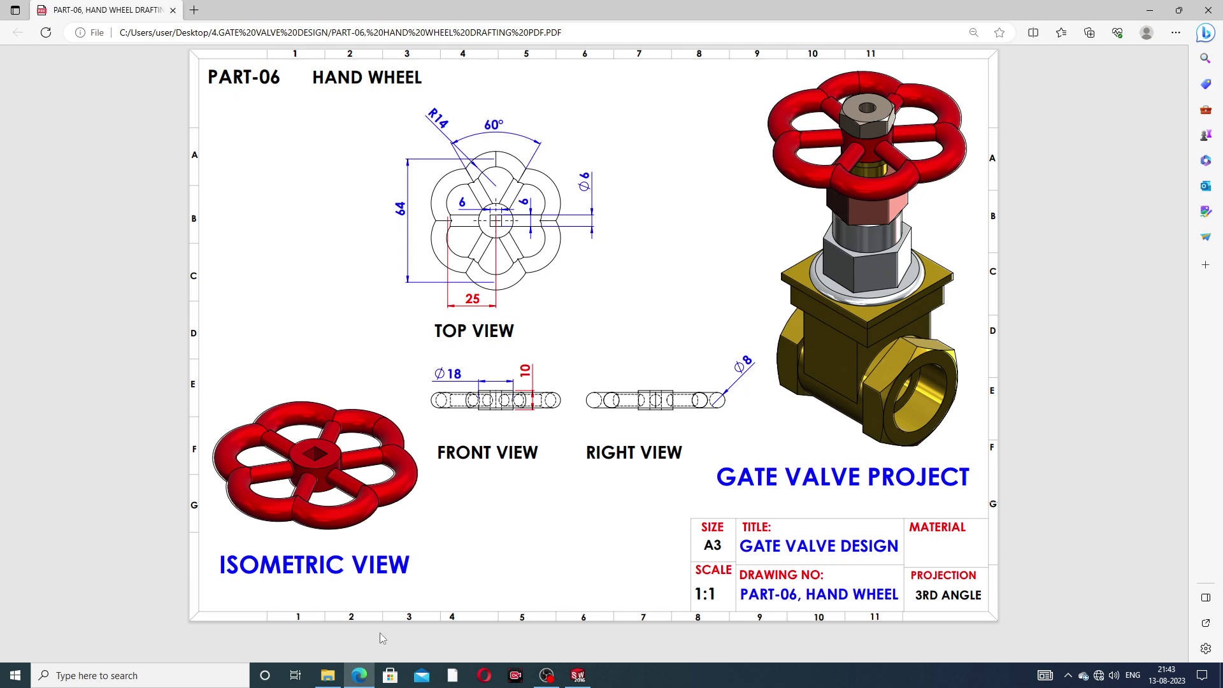
left_click(360, 675)
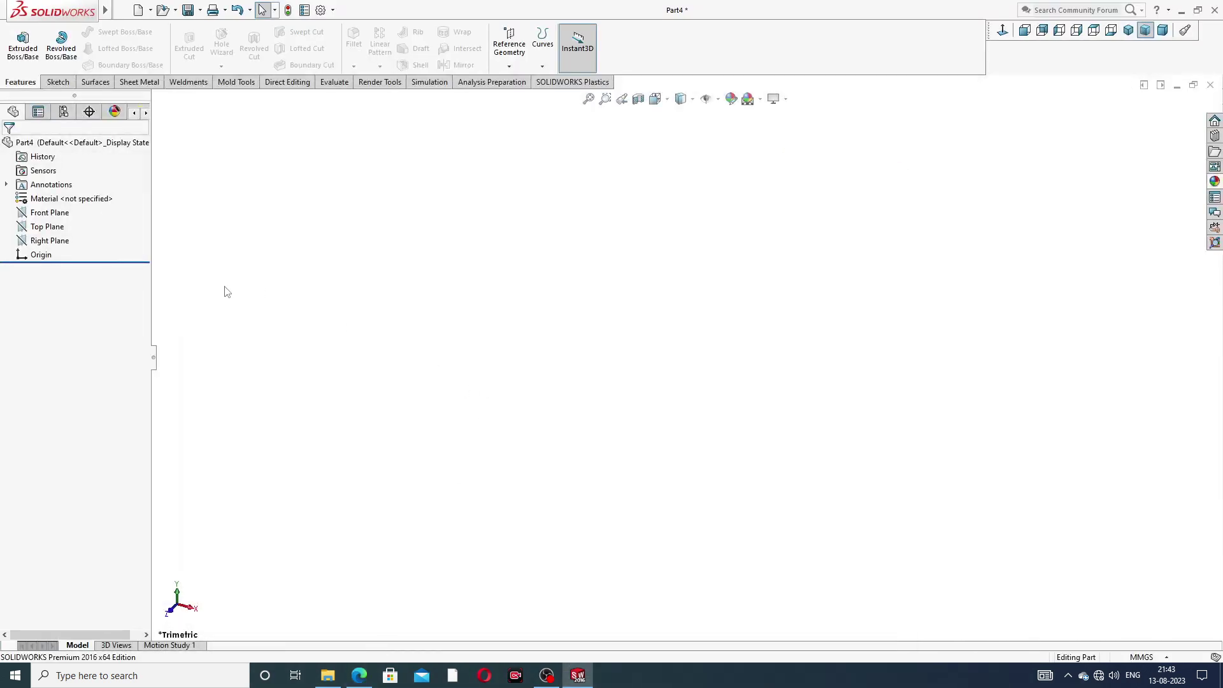
Start a sketch on the Top Plane and draw a vertical centreline through the origin.
left_click(57, 228)
left_click(68, 216)
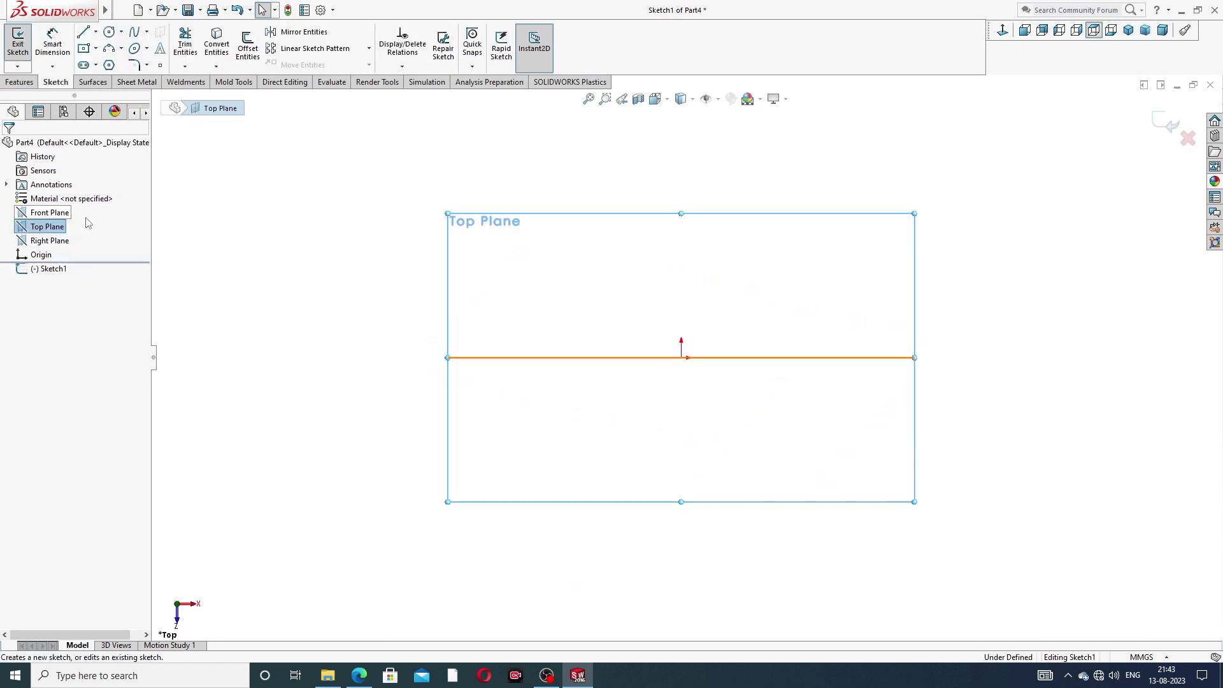
left_click(97, 32)
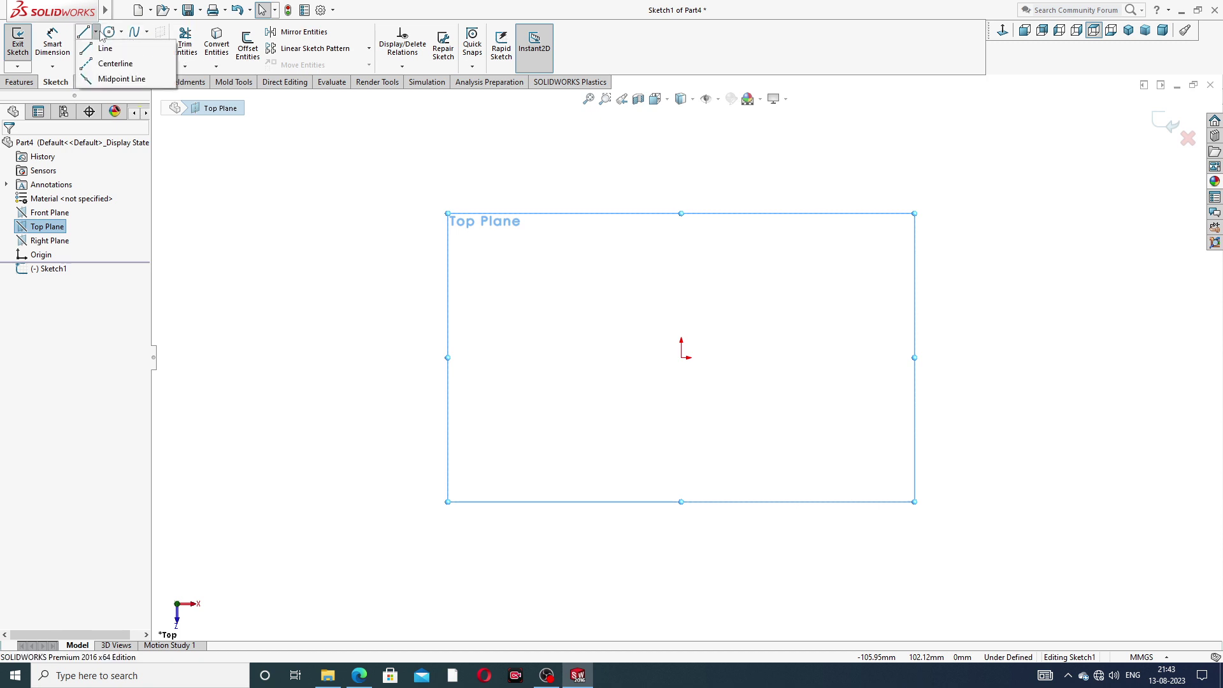
left_click(115, 63)
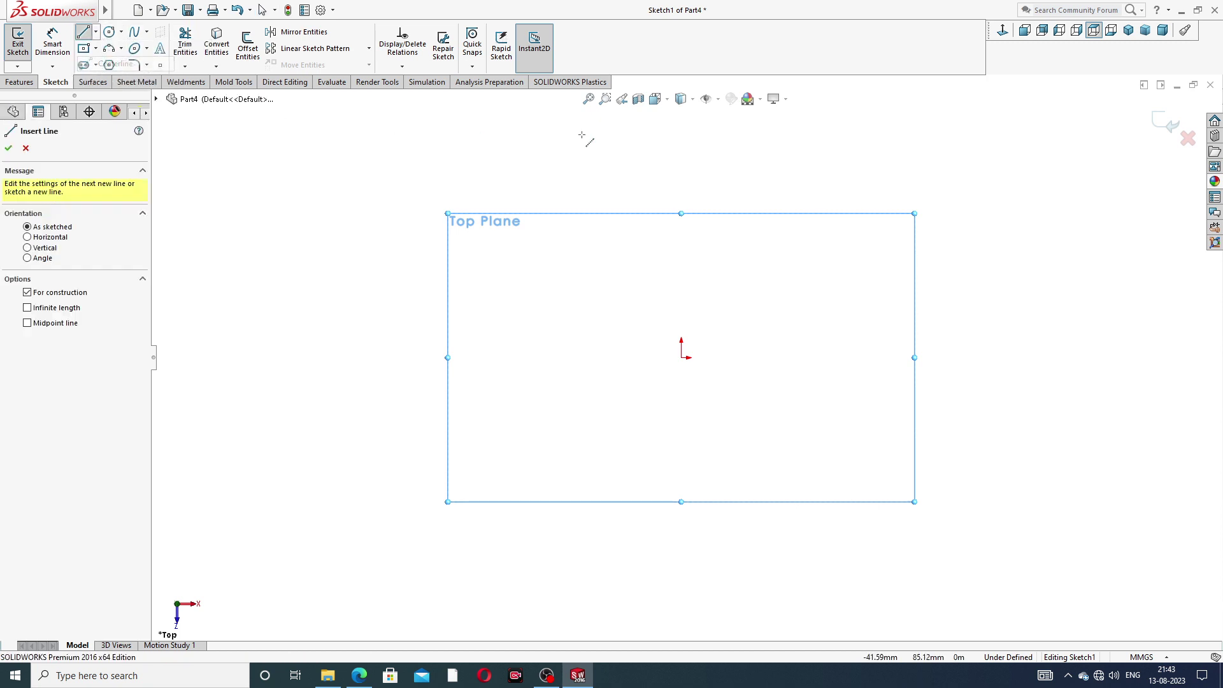
left_click(681, 182)
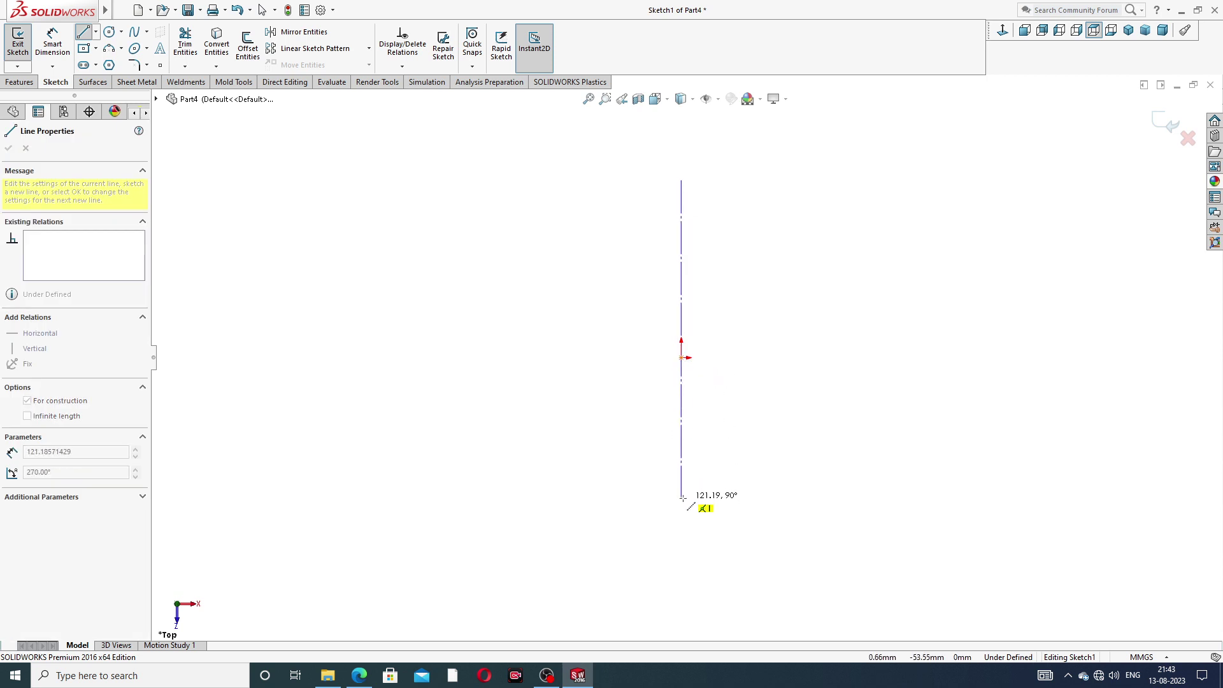
left_click(682, 497)
right_click(746, 352)
left_click(789, 406)
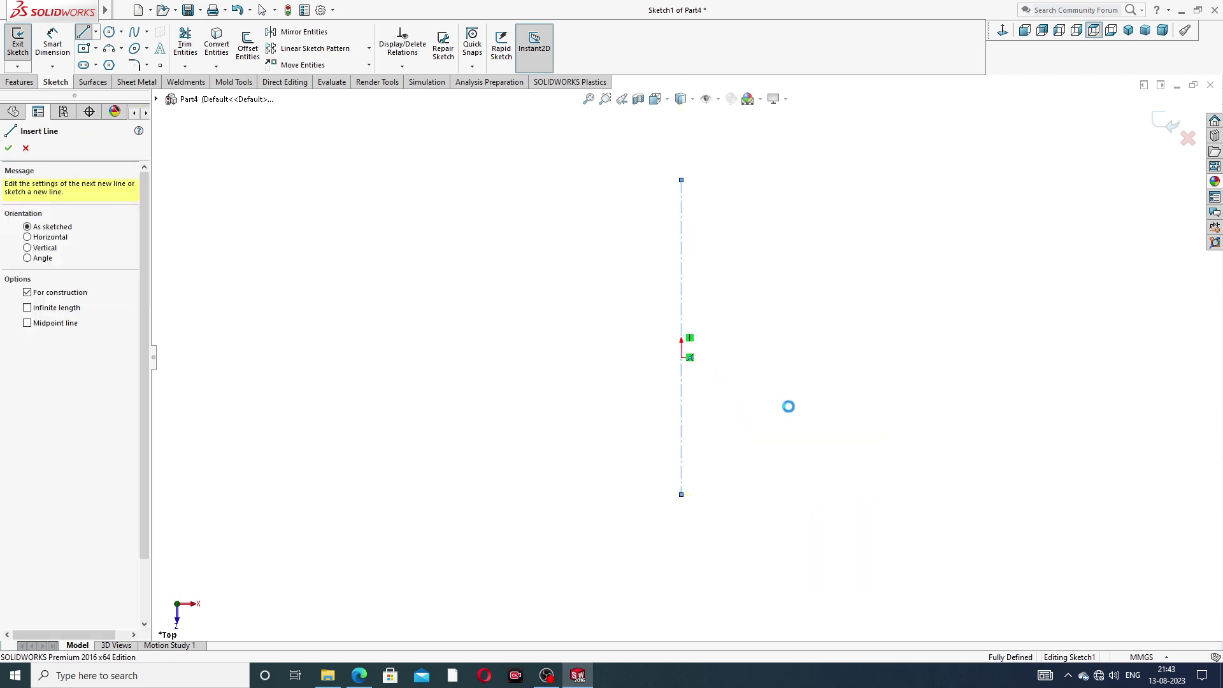
Constrain the vertical centreline's midpoint to the origin.
left_click(682, 300)
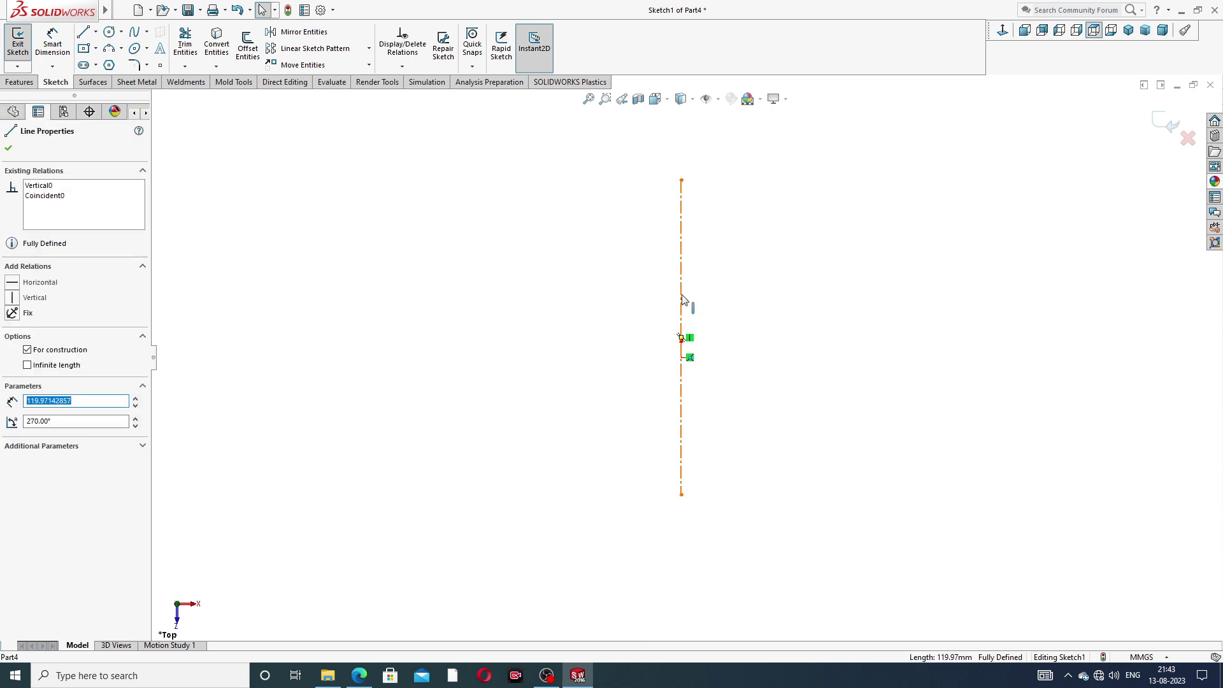
left_click(682, 358, "ctrl")
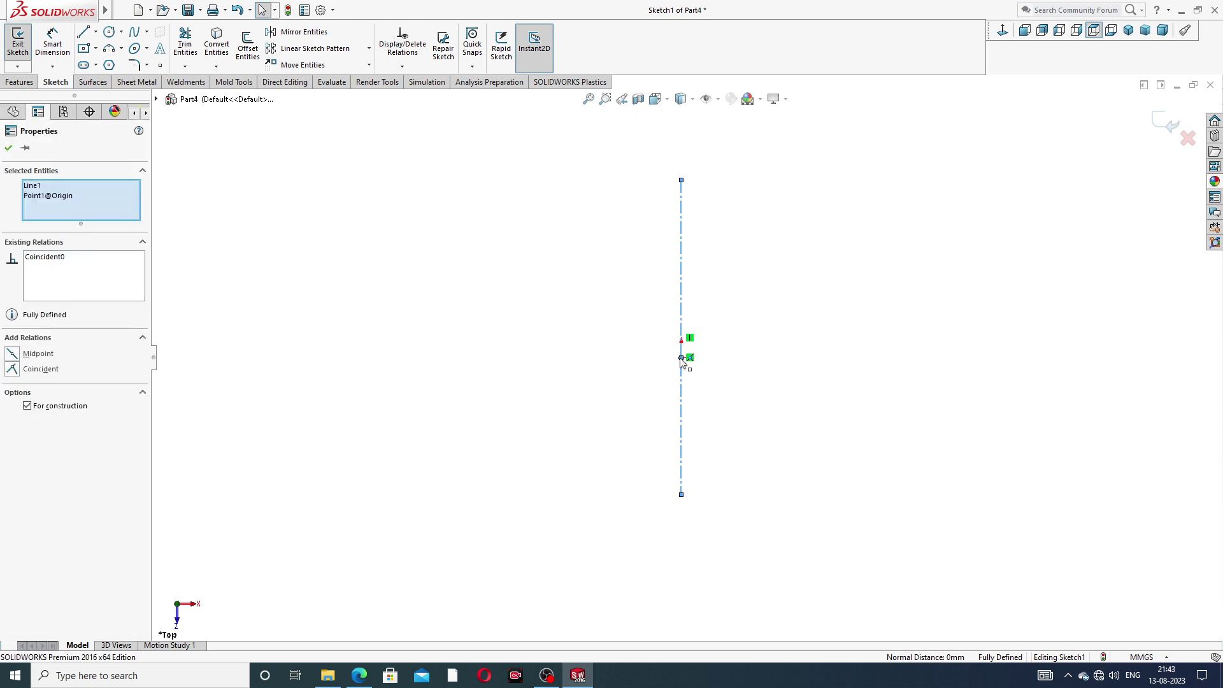
left_click(714, 318)
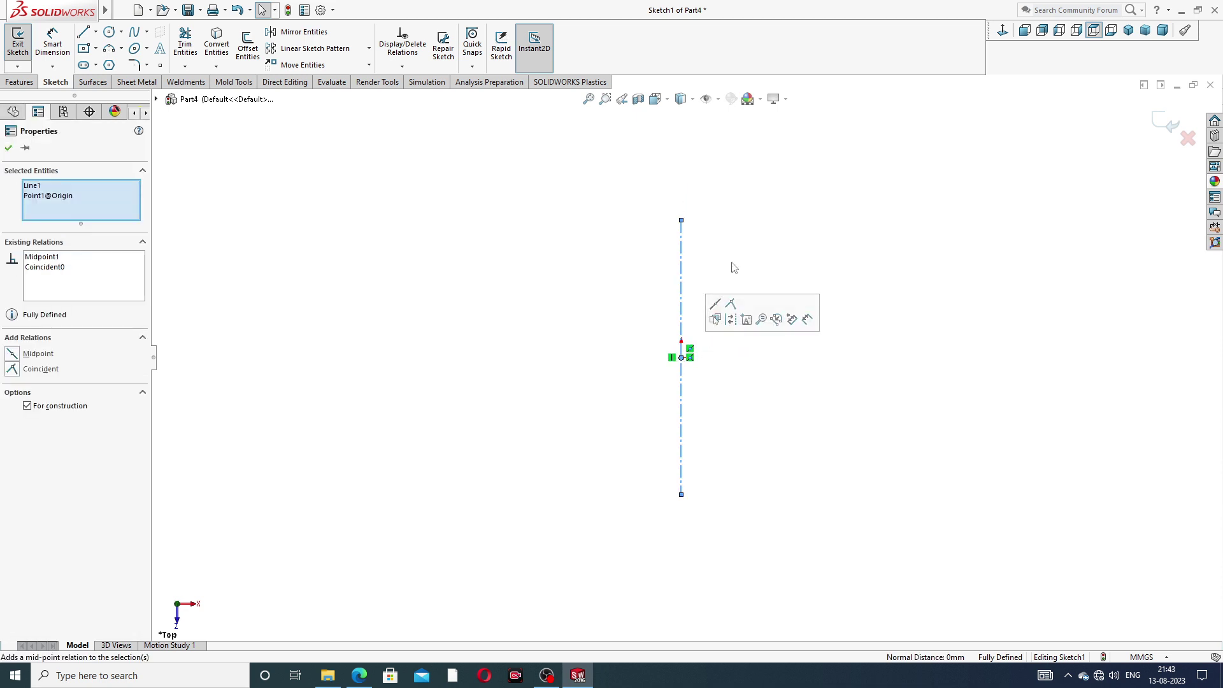
left_click(733, 265)
Draw a horizontal centreline crossing the origin.
left_click(95, 32)
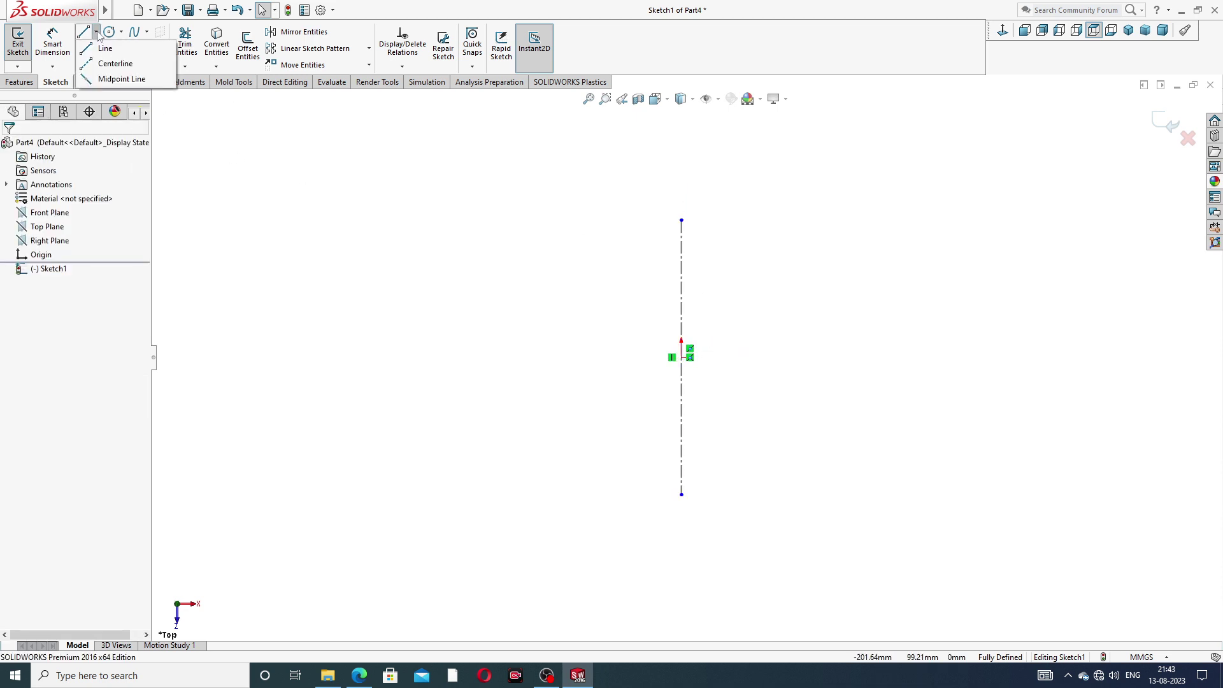
left_click(112, 66)
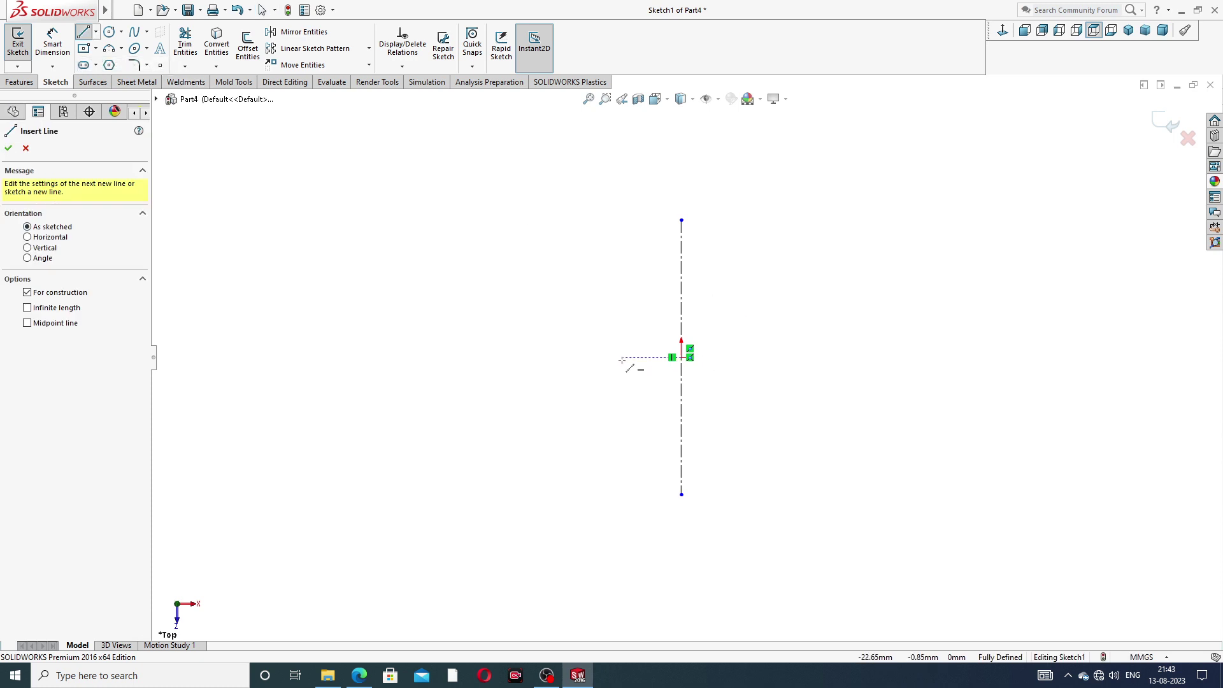
left_click(546, 358)
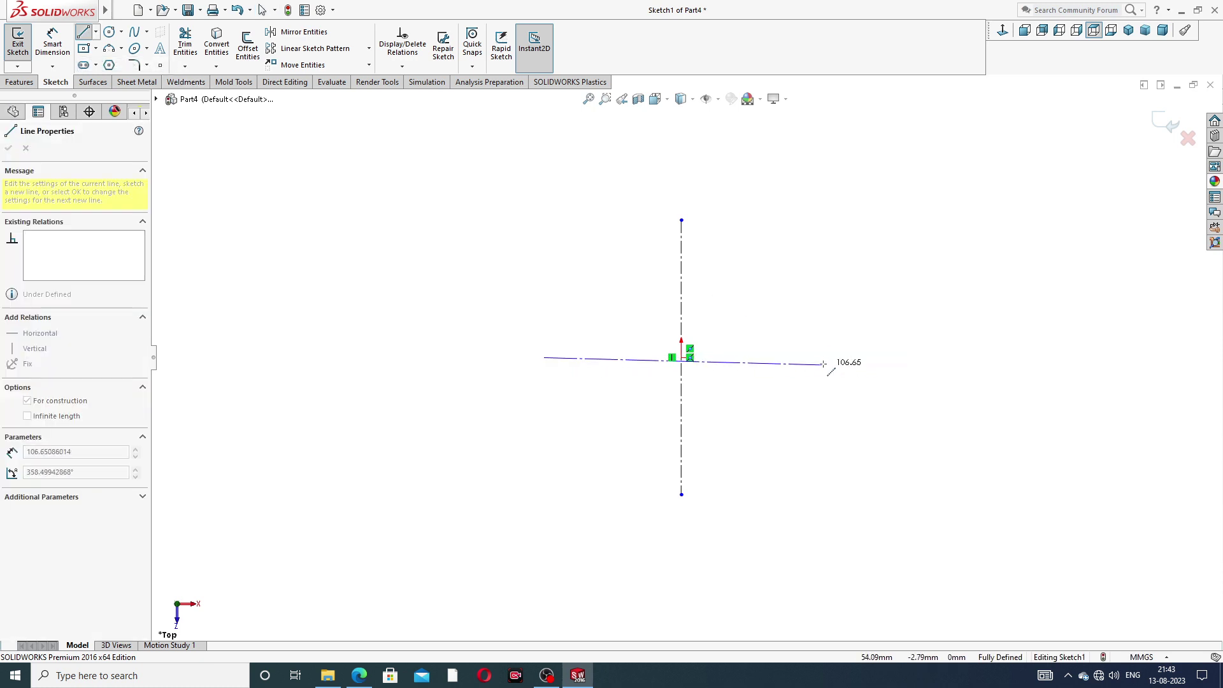
left_click(824, 358)
right_click(865, 312)
left_click(866, 312)
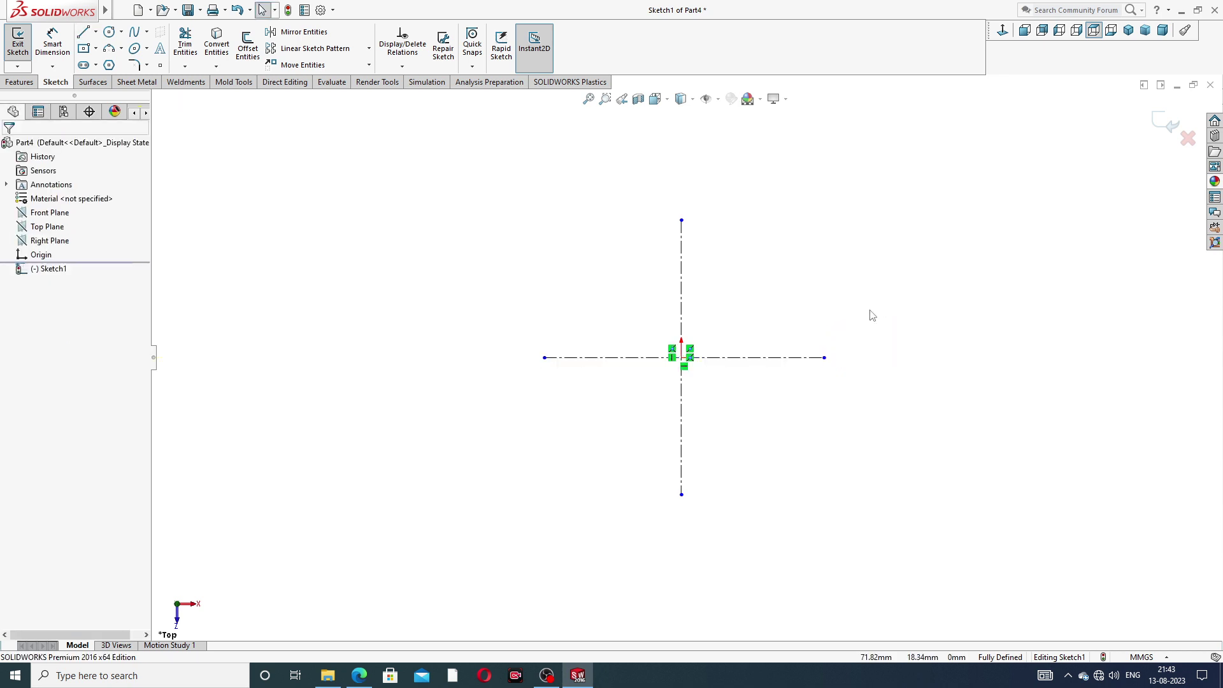
Dimension the vertical centreline to a length of 64.
left_click(65, 56)
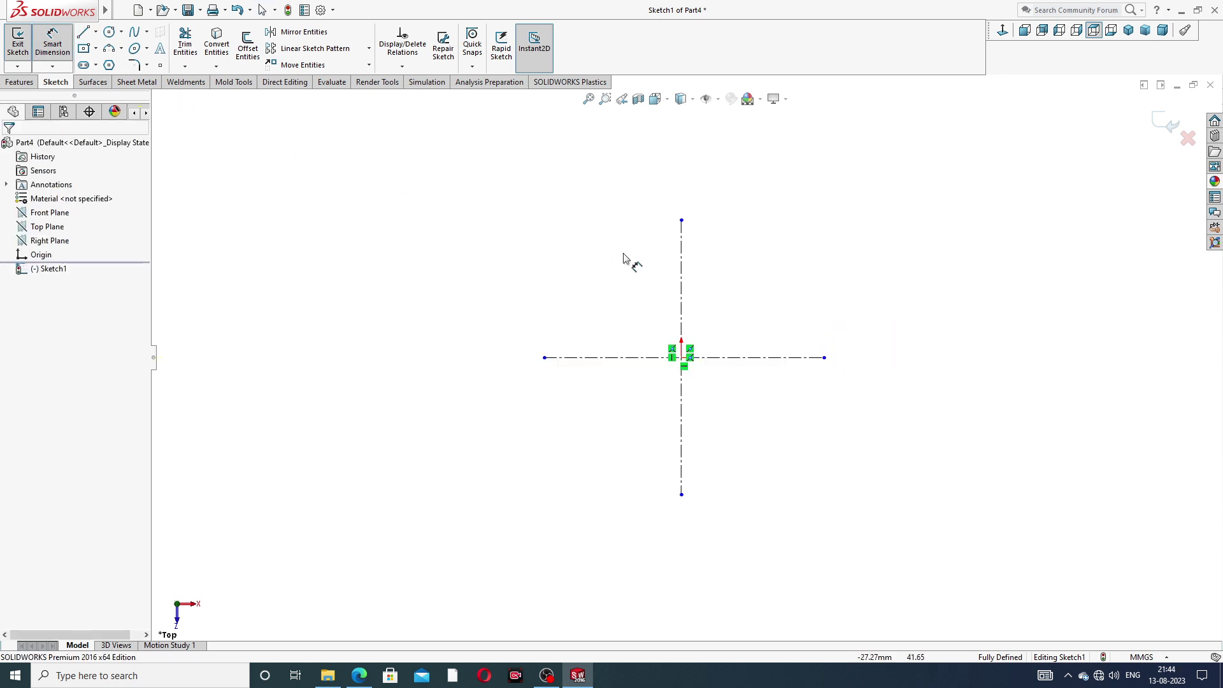
left_click(686, 276)
left_click(624, 319)
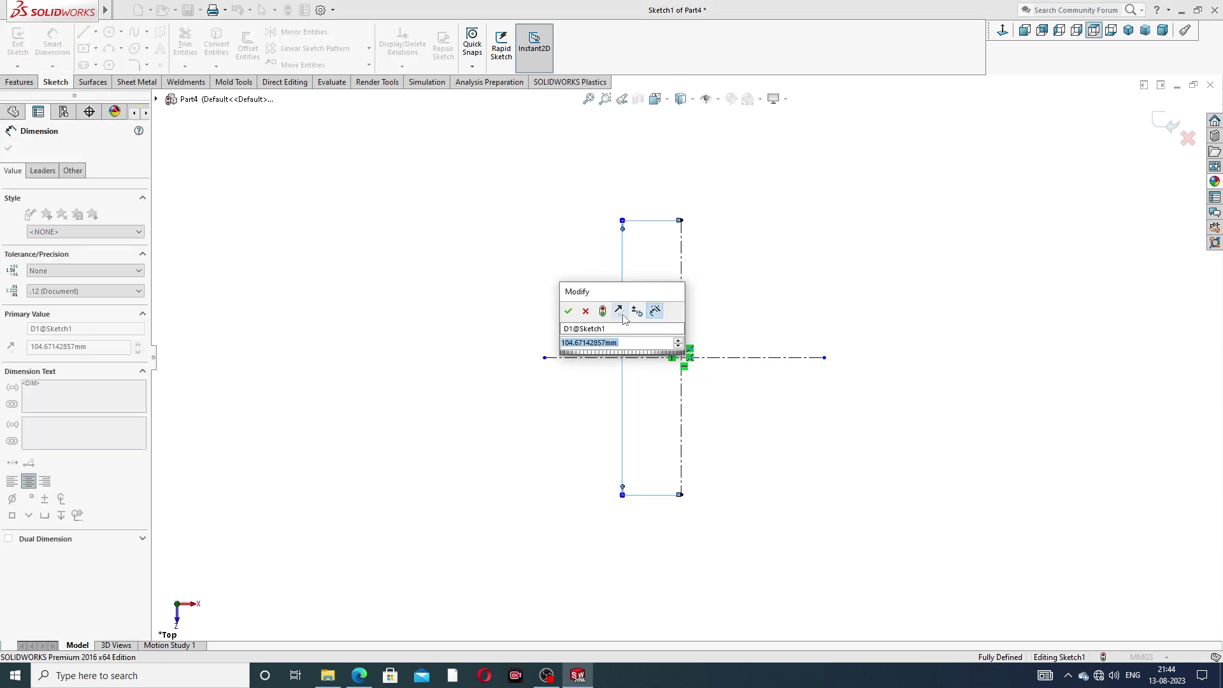
type("64")
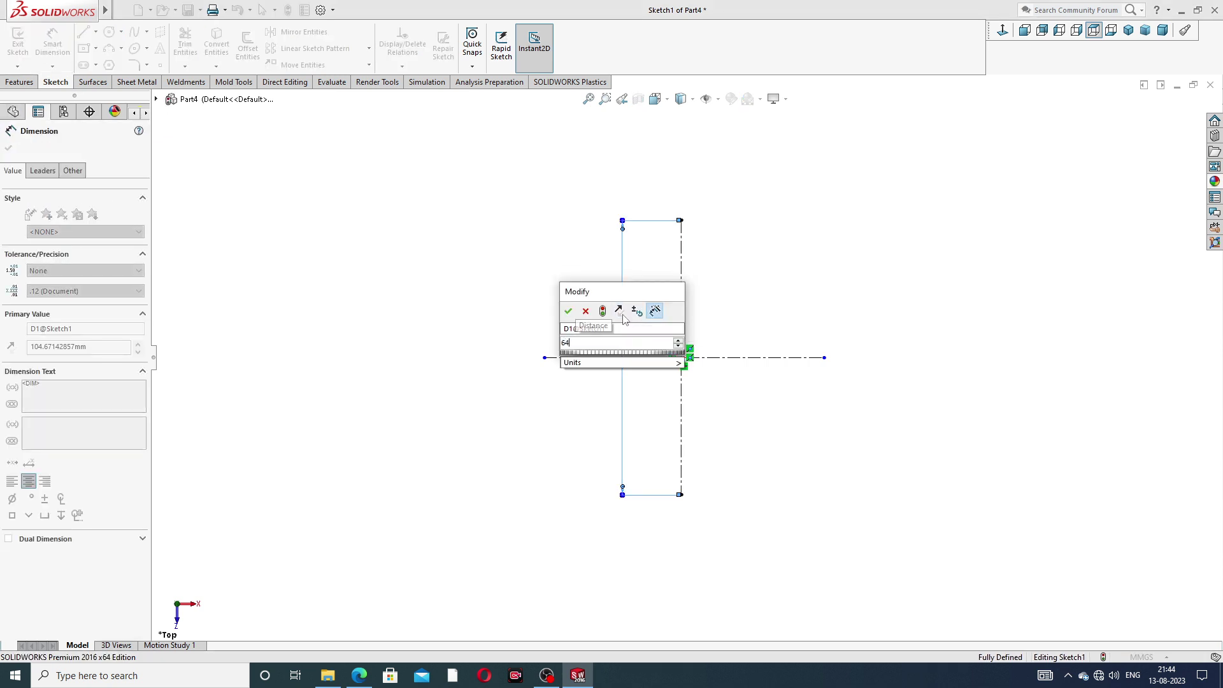
key("Return")
left_click_drag(624, 332, 566, 328)
right_click(487, 224)
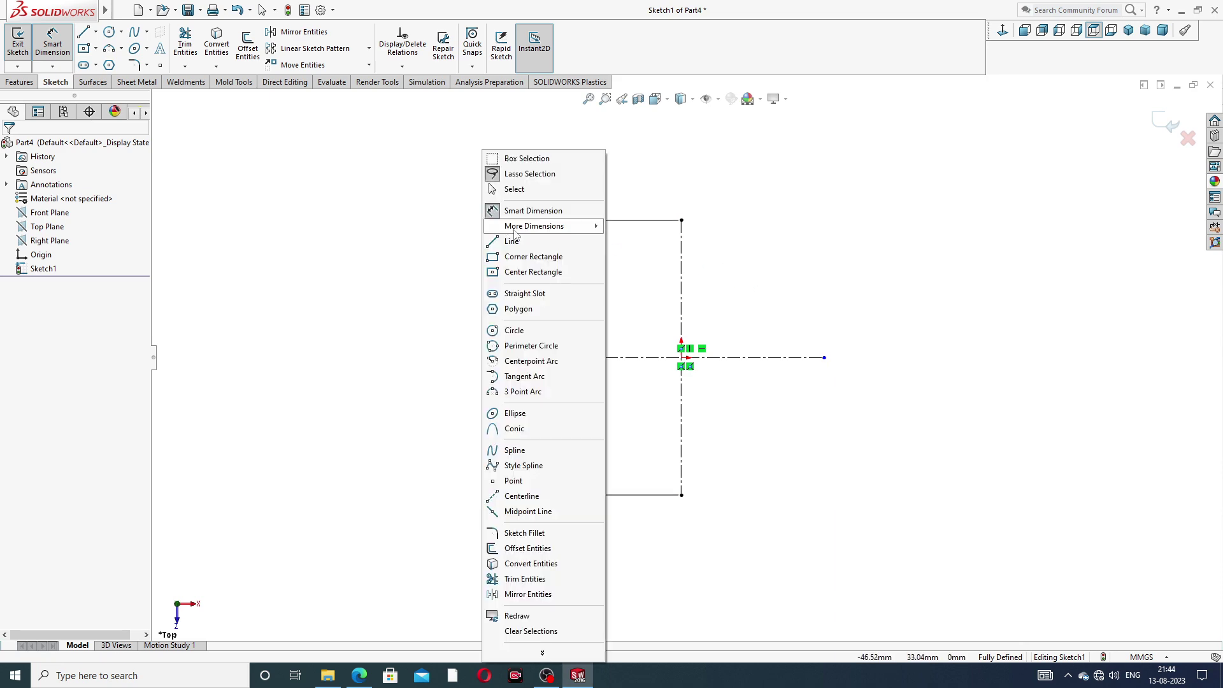
left_click(510, 189)
Draw two slanted lines meeting at the origin in an upward V.
left_click(359, 675)
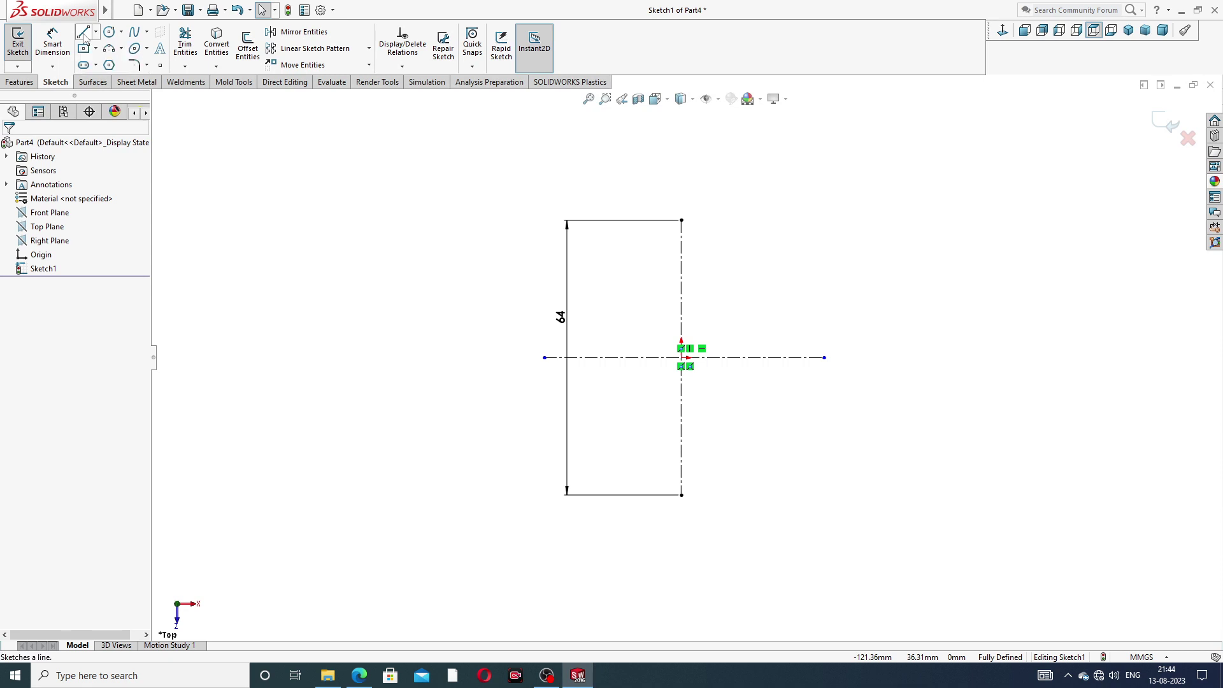
left_click(84, 33)
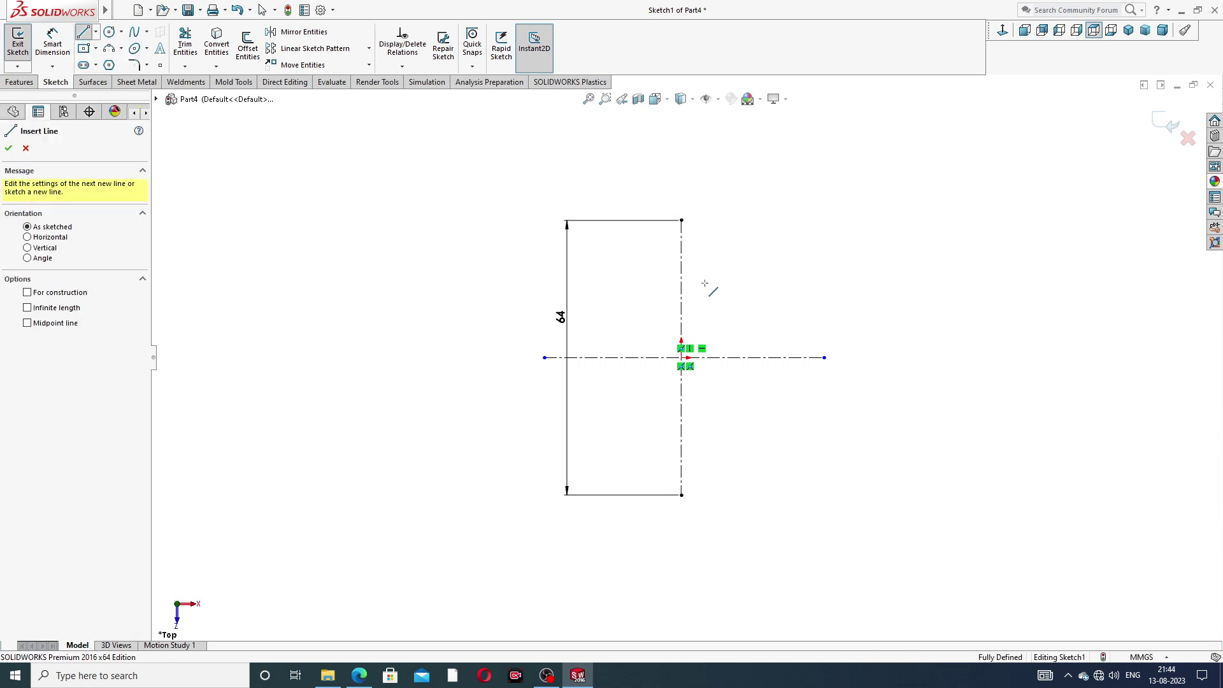
left_click(794, 221)
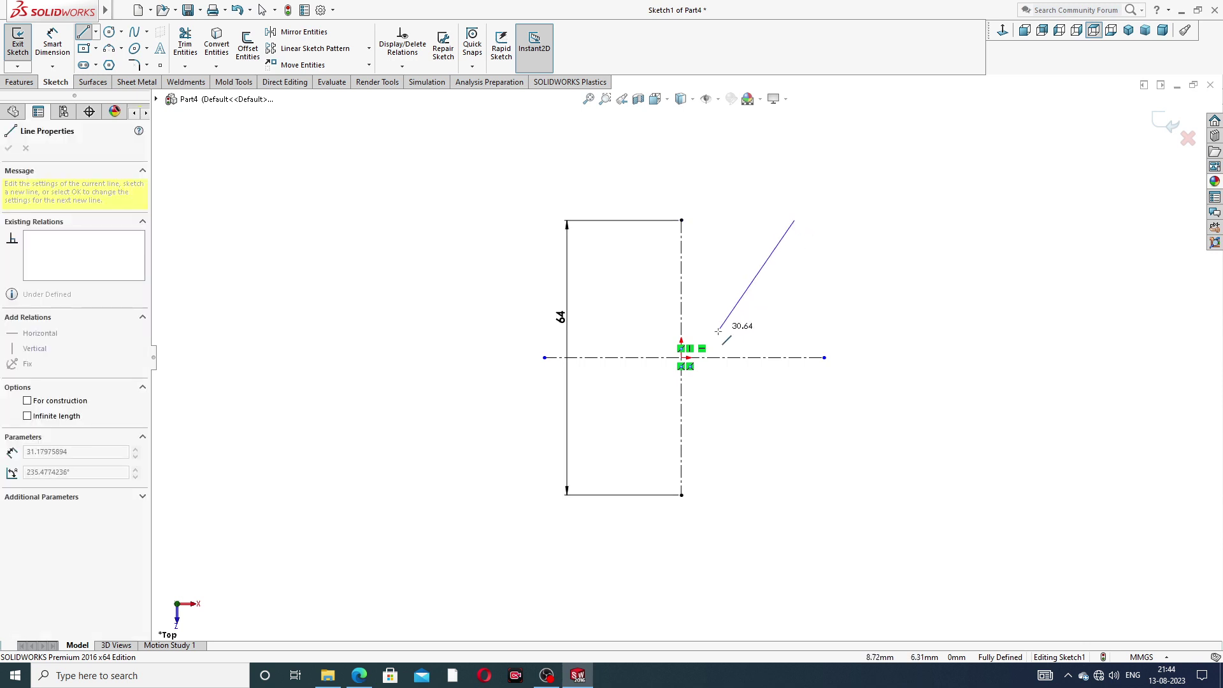
left_click(682, 358)
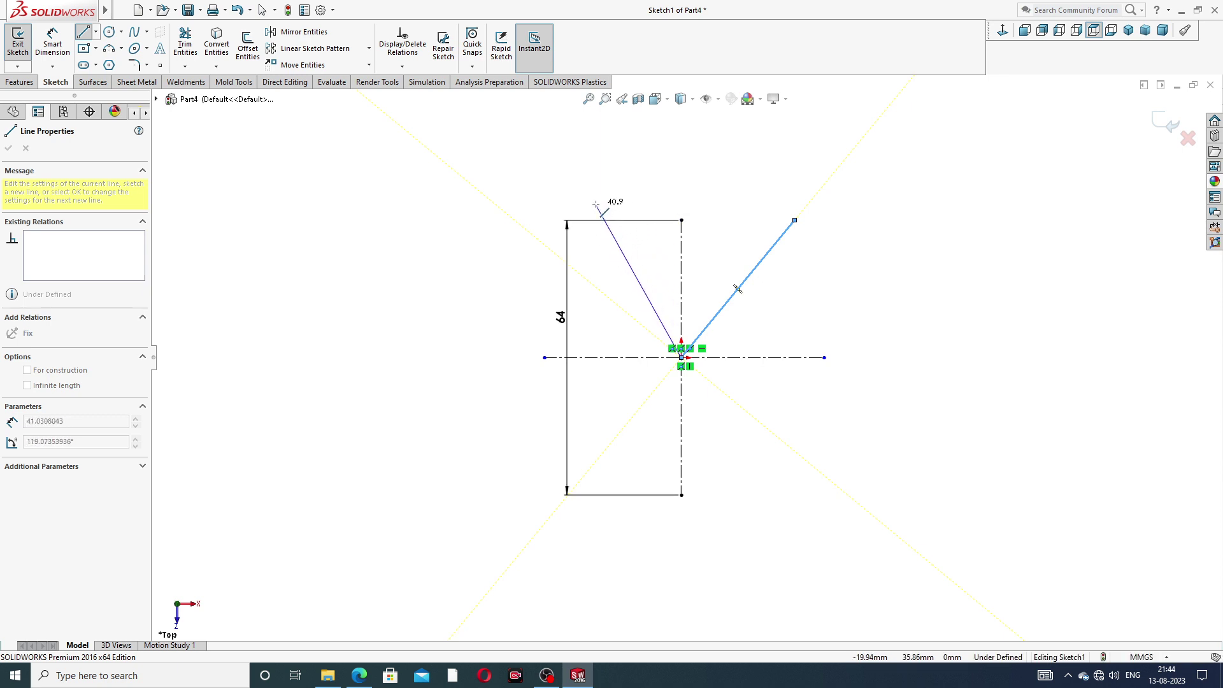
left_click(588, 230)
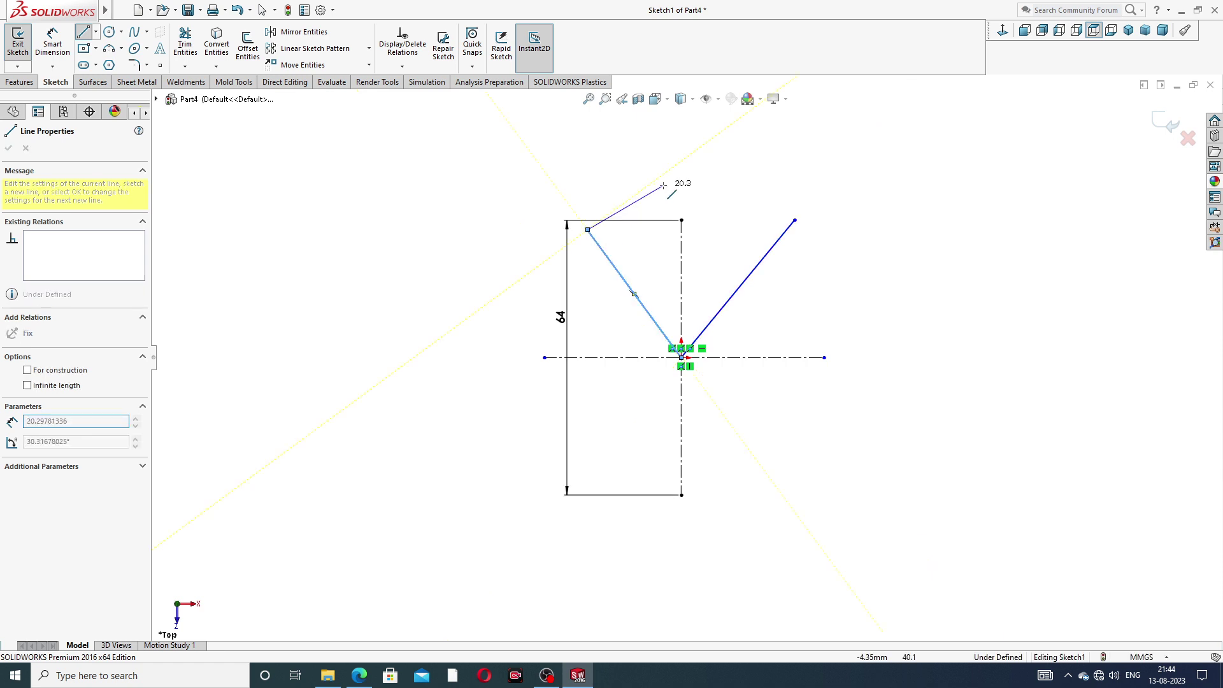
right_click(673, 185)
left_click(707, 193)
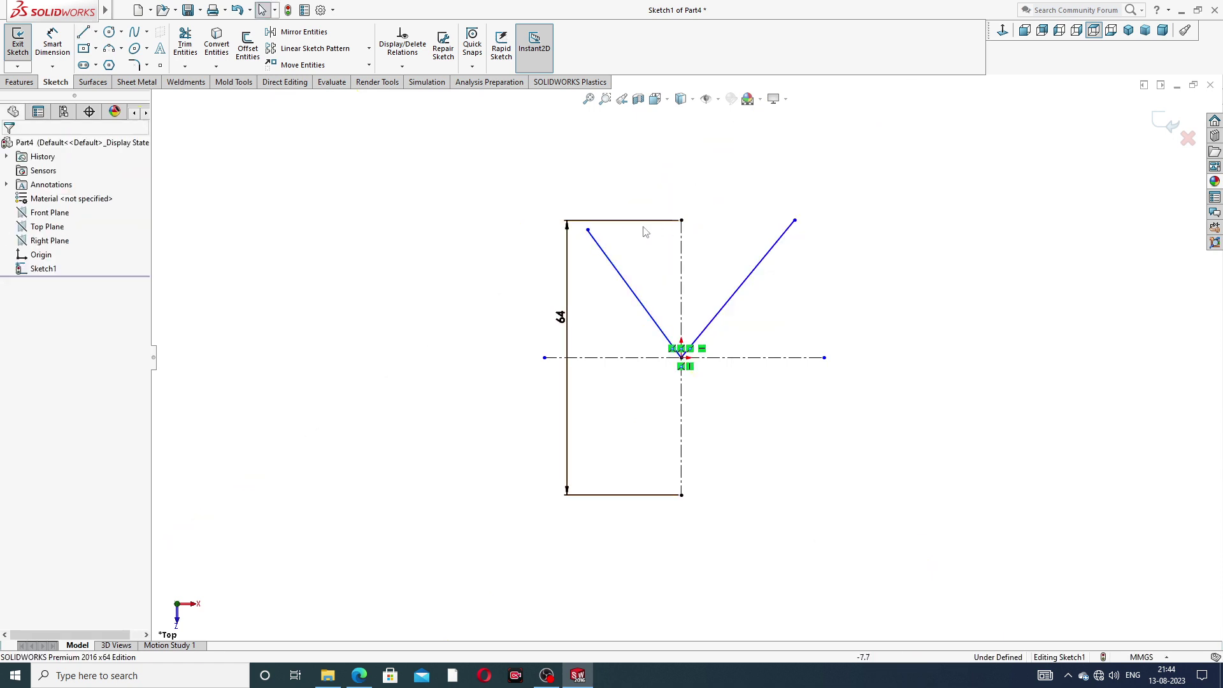
left_click(123, 49)
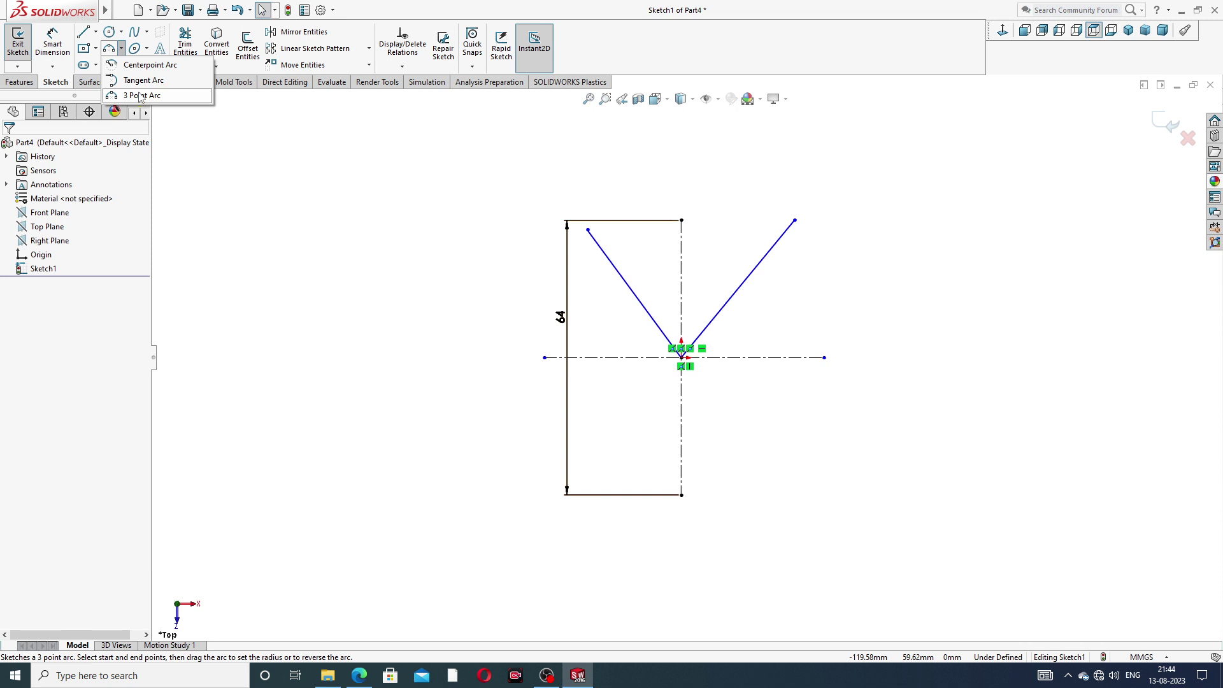
Connect the V's two upper endpoints with a 3-point arc bulging upward.
left_click(140, 96)
left_click(587, 229)
left_click(795, 221)
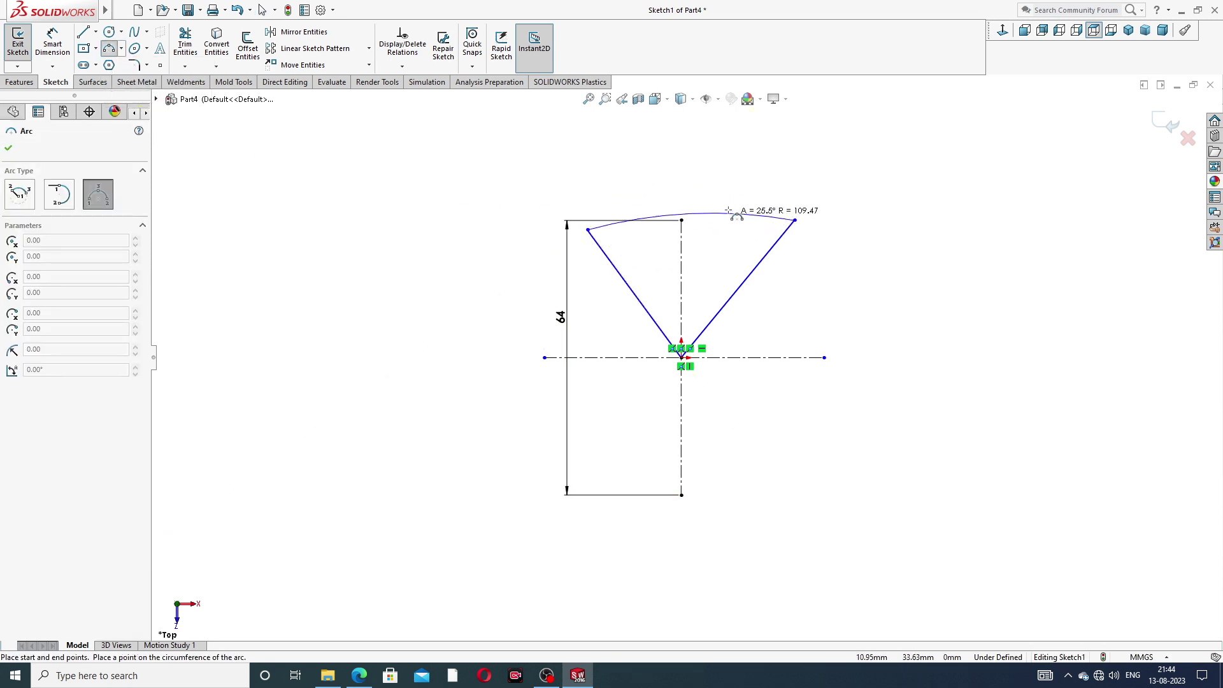
left_click(707, 176)
right_click(805, 161)
left_click(841, 170)
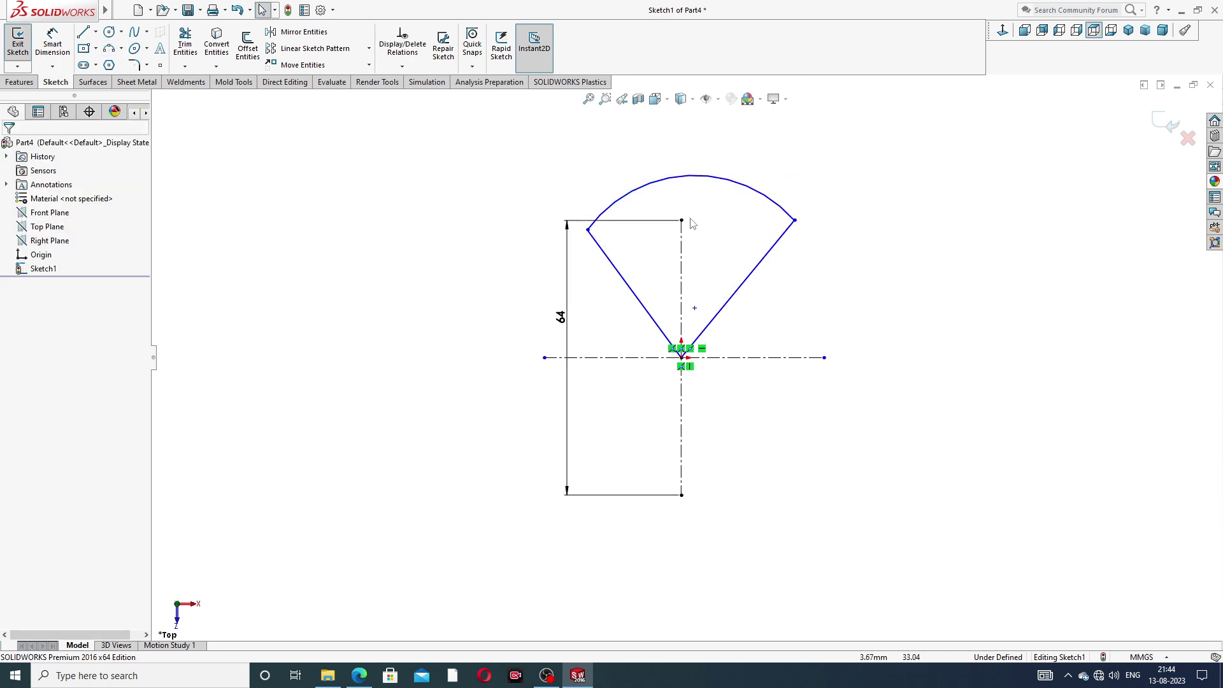
scroll(672, 240, "down", 1)
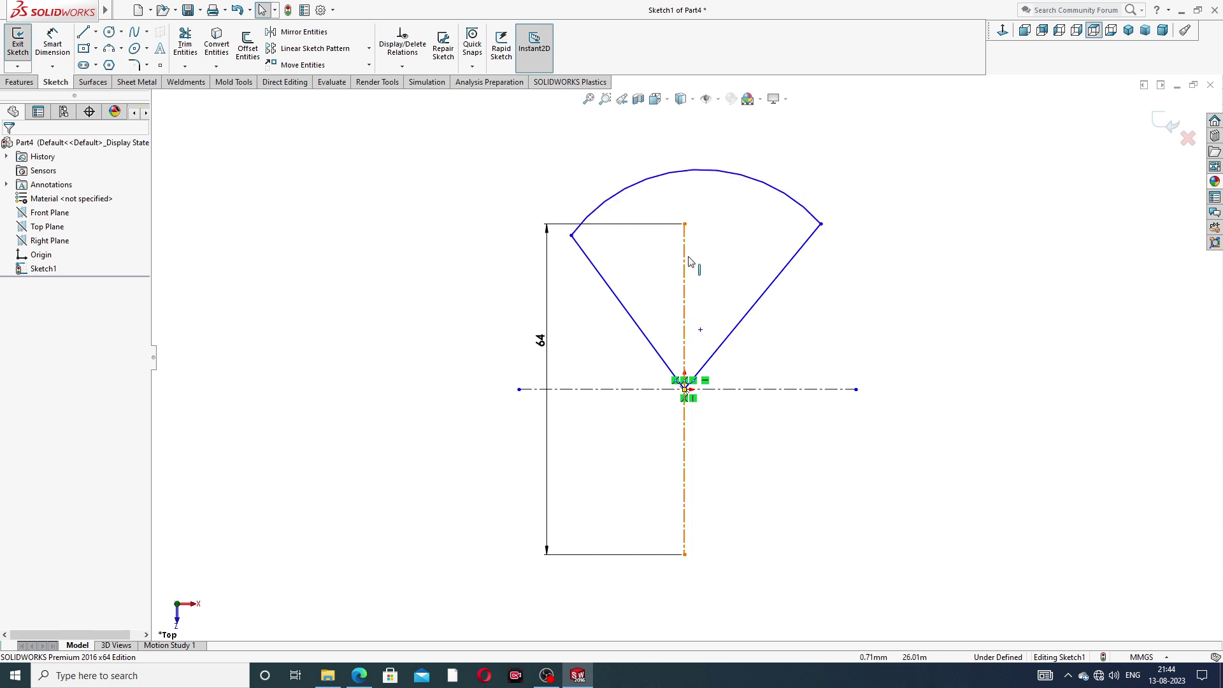
Make the two slanted lines symmetric about the vertical centreline.
left_click(625, 309)
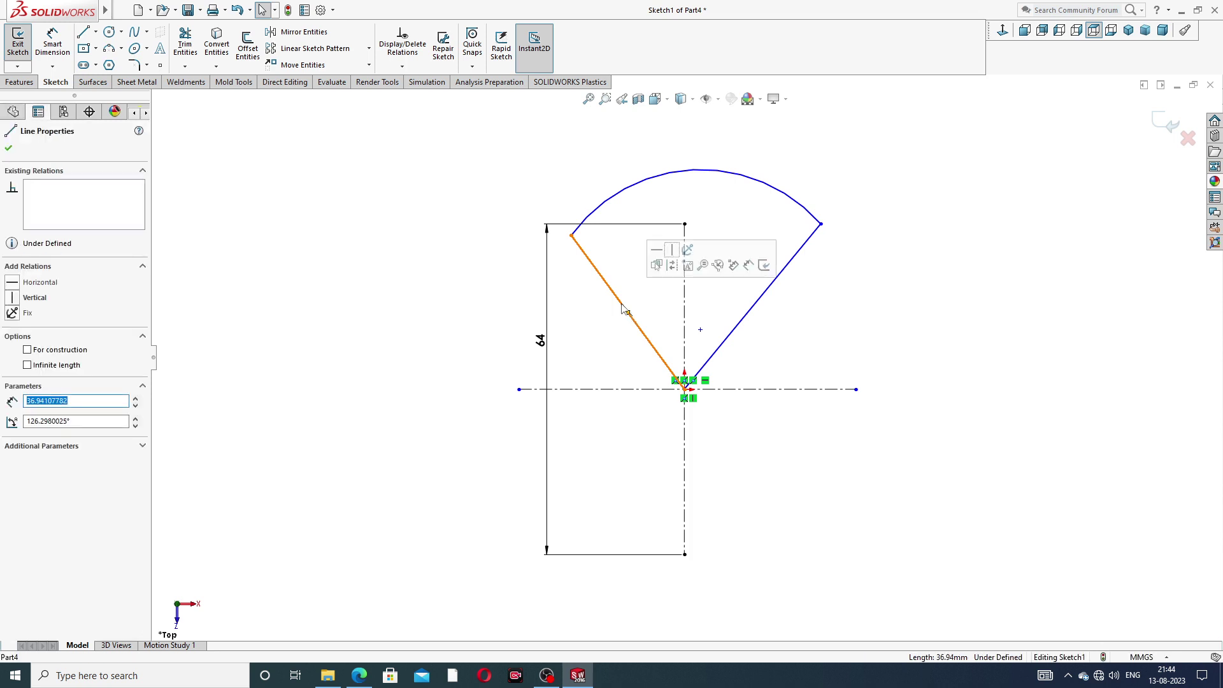
left_click(686, 294, "ctrl")
left_click(754, 304, "ctrl")
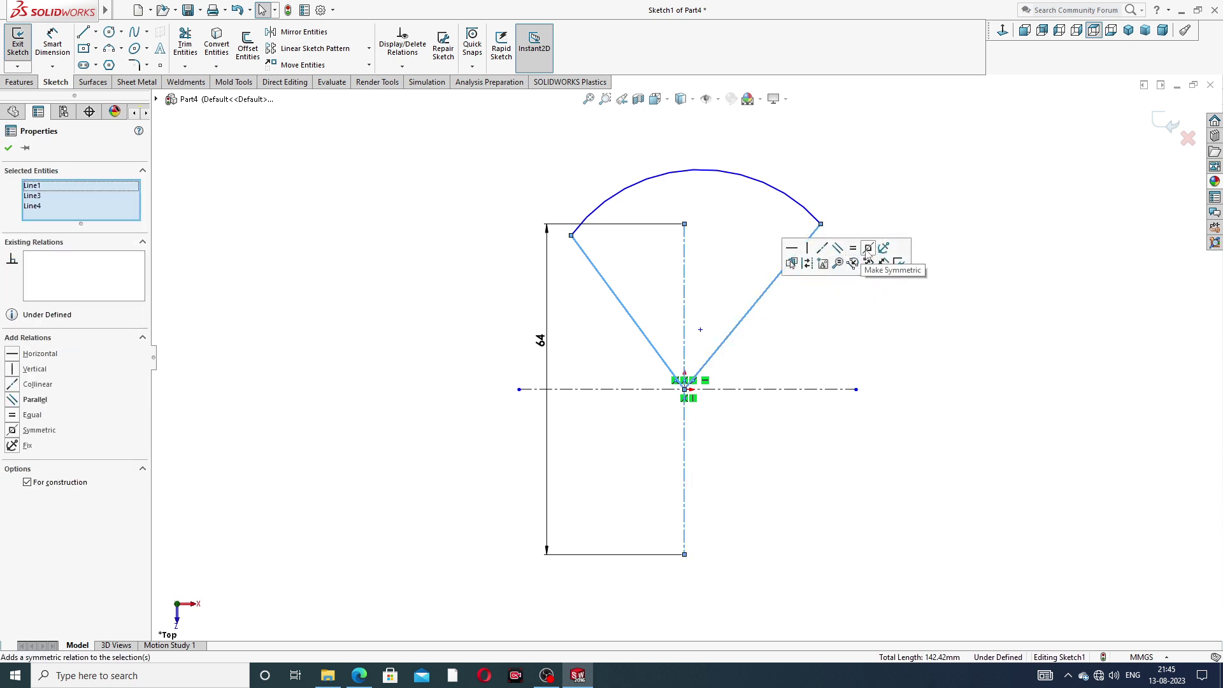
left_click(869, 248)
left_click(778, 307)
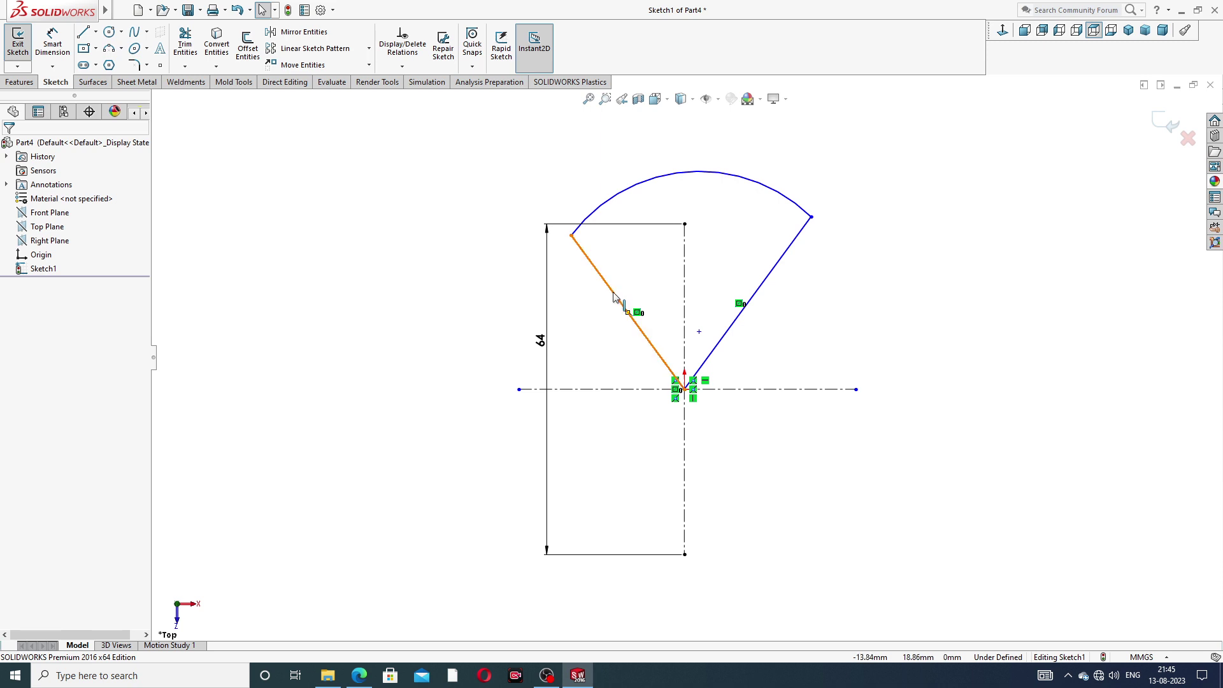
Make the two slanted lines equal in length.
left_click(622, 304)
left_click(778, 273, "ctrl")
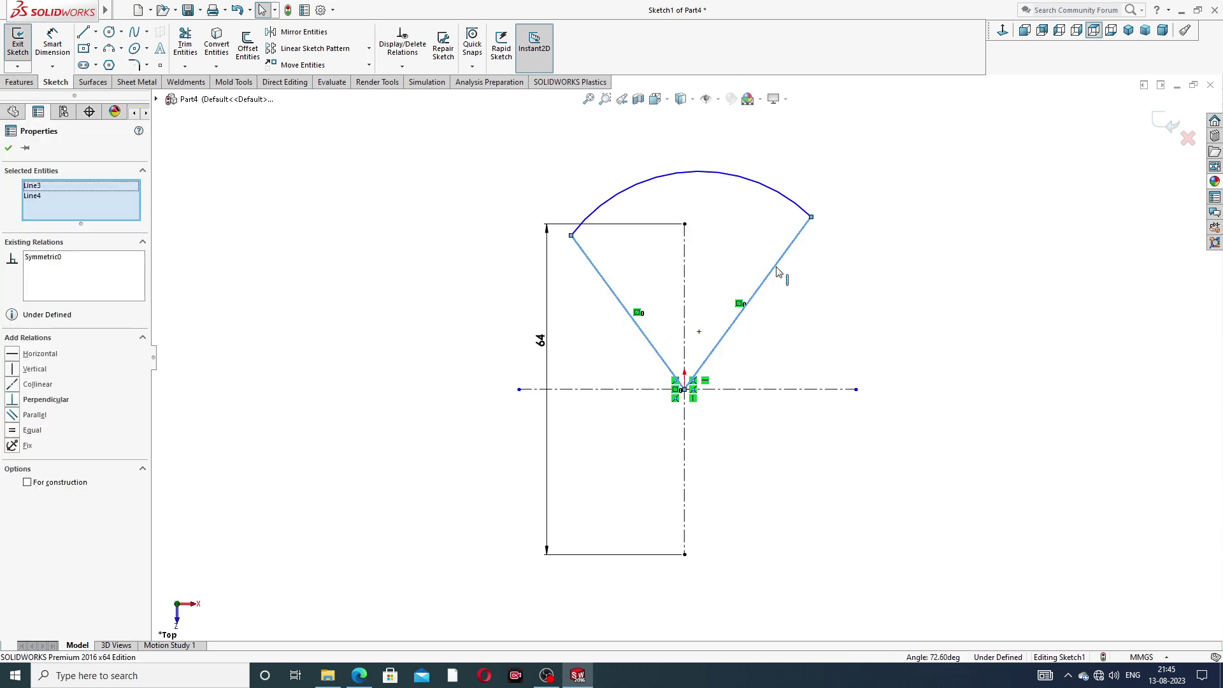
left_click(888, 214)
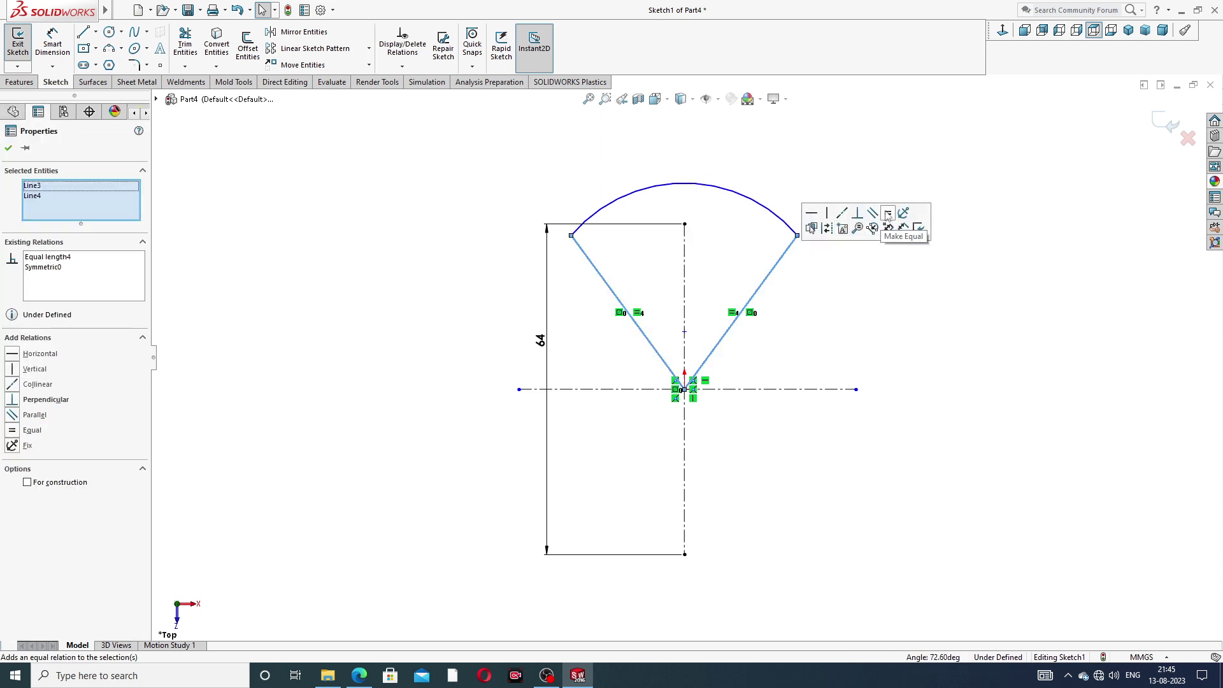
left_click(834, 154)
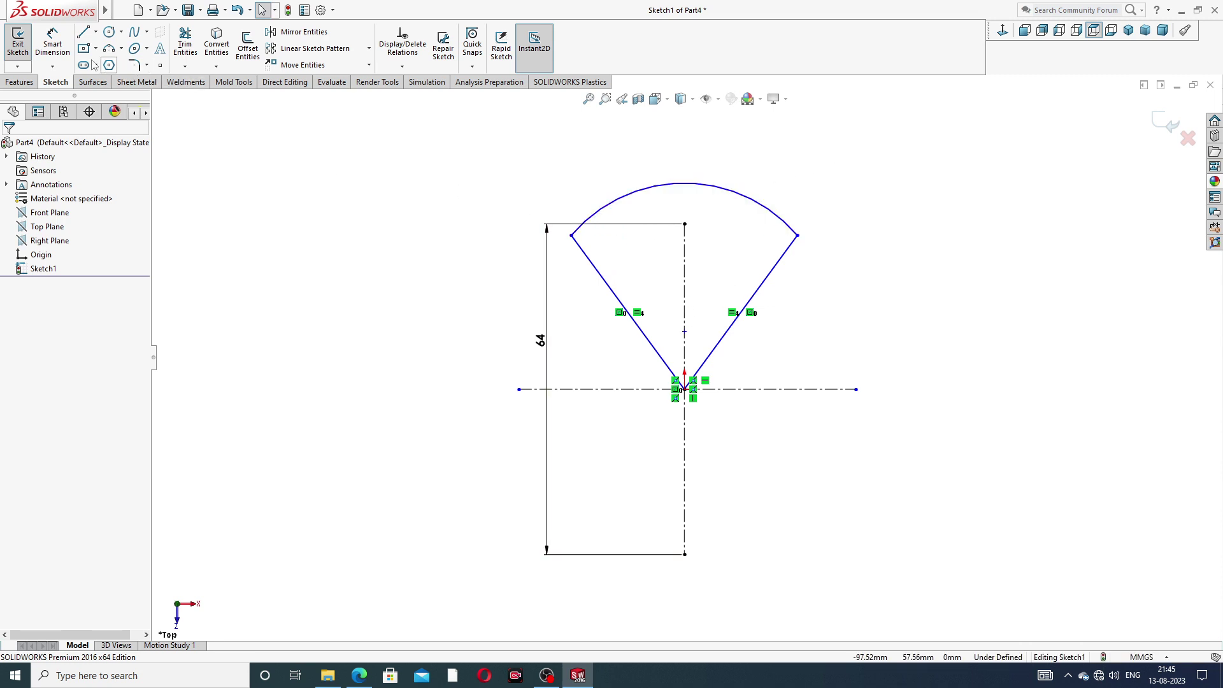
left_click(52, 43)
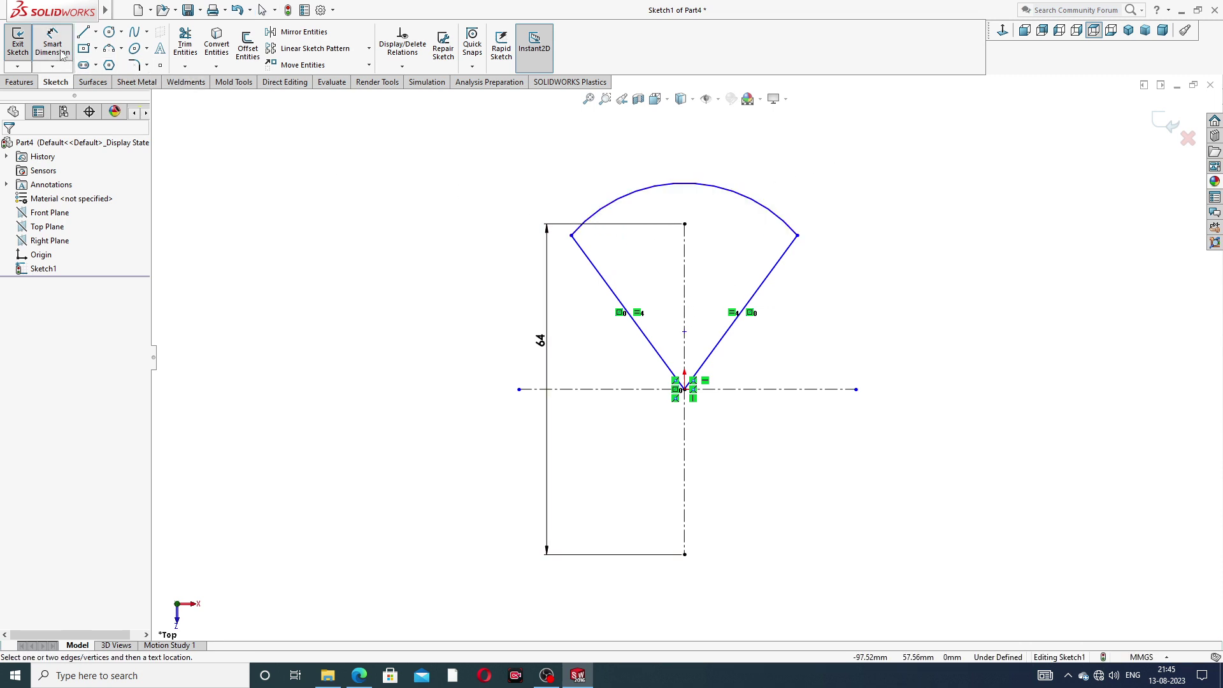
Dimension the arc radius to R14 and the angle between the sides to 60°.
left_click(742, 190)
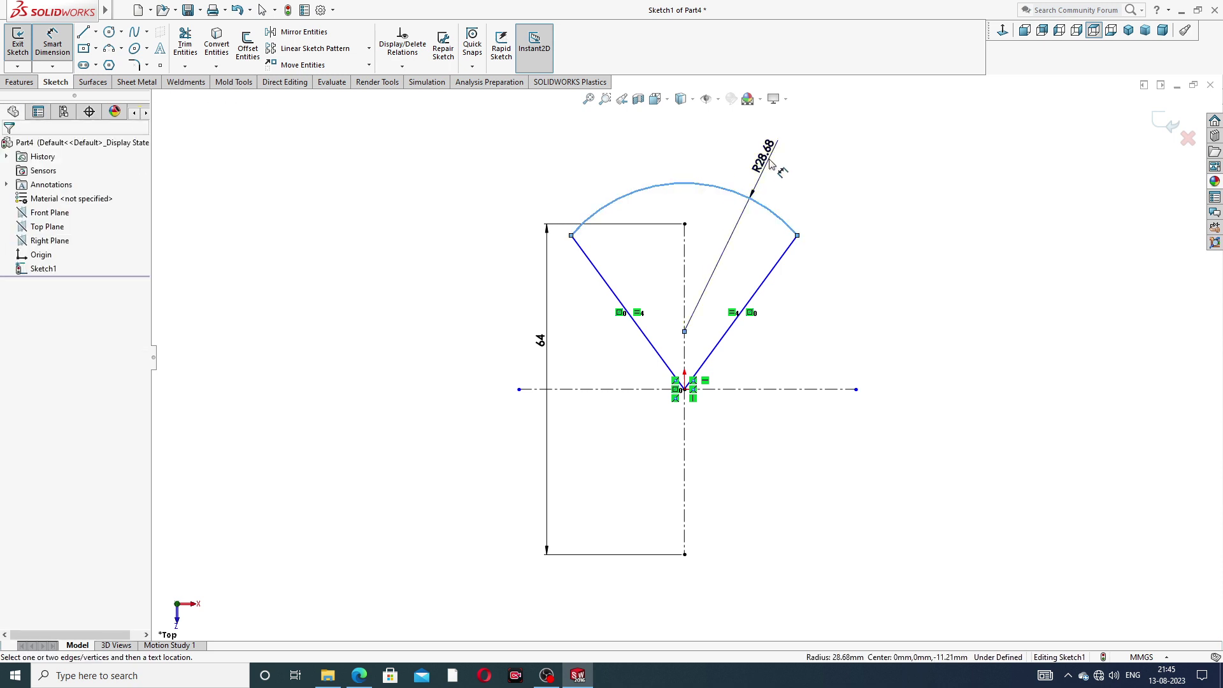
left_click(768, 161)
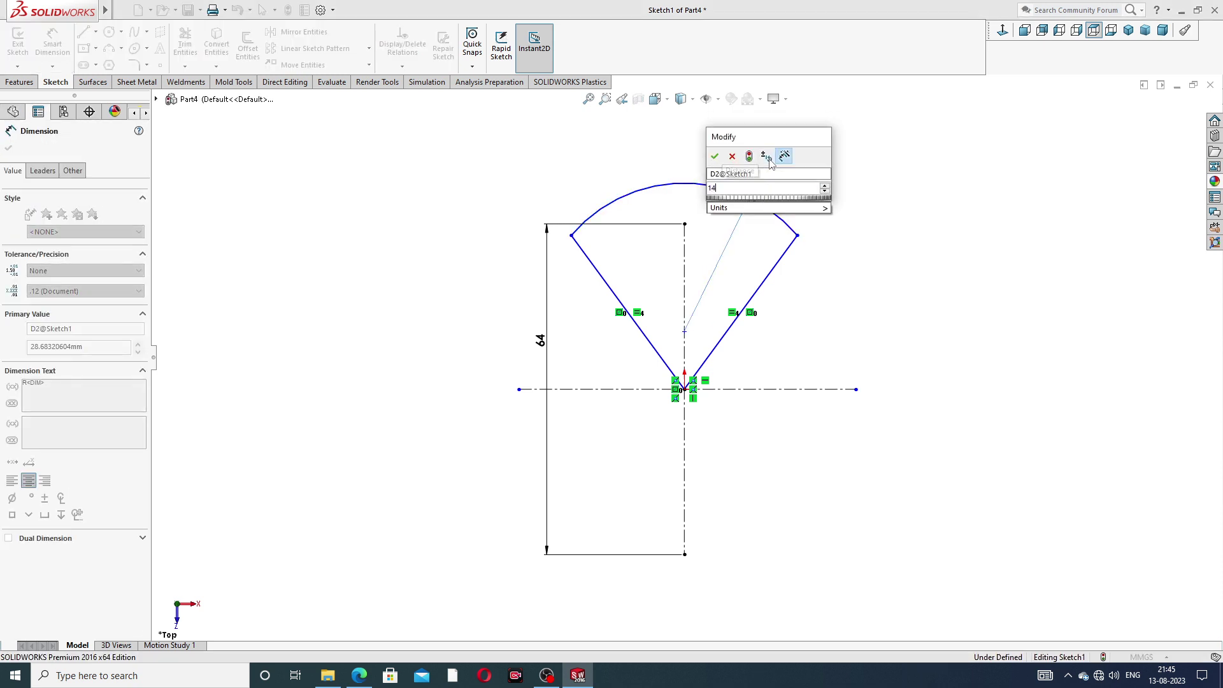
key("Return")
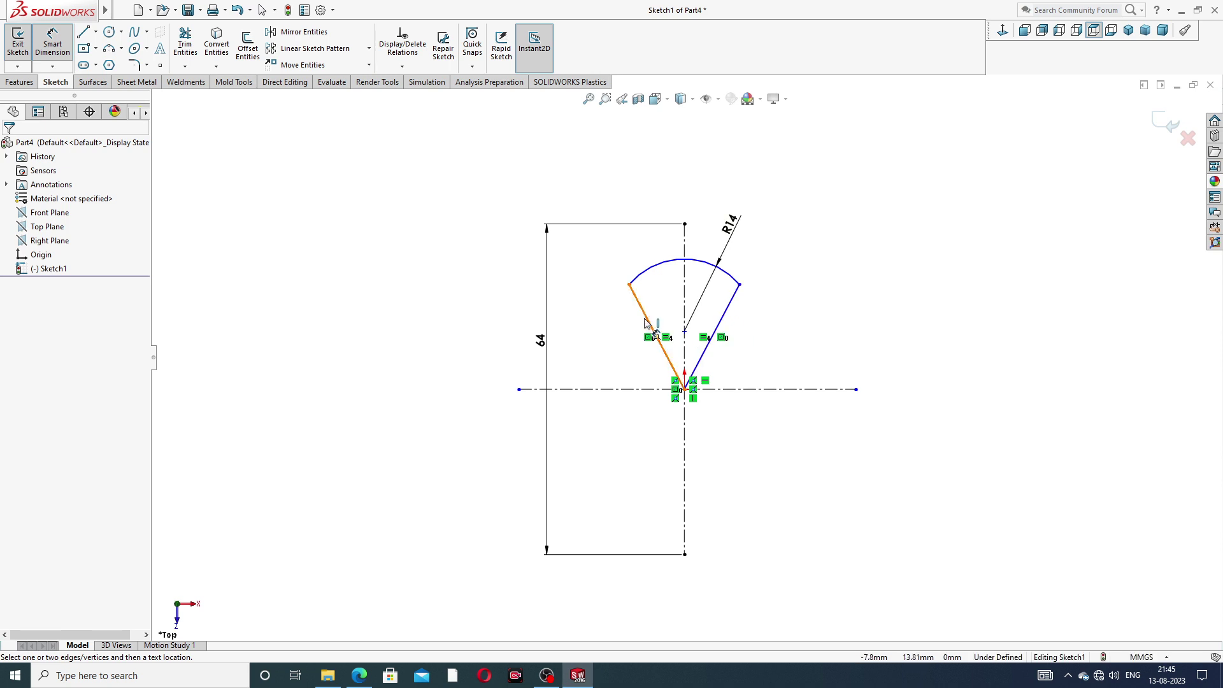
left_click(657, 341)
left_click(718, 322)
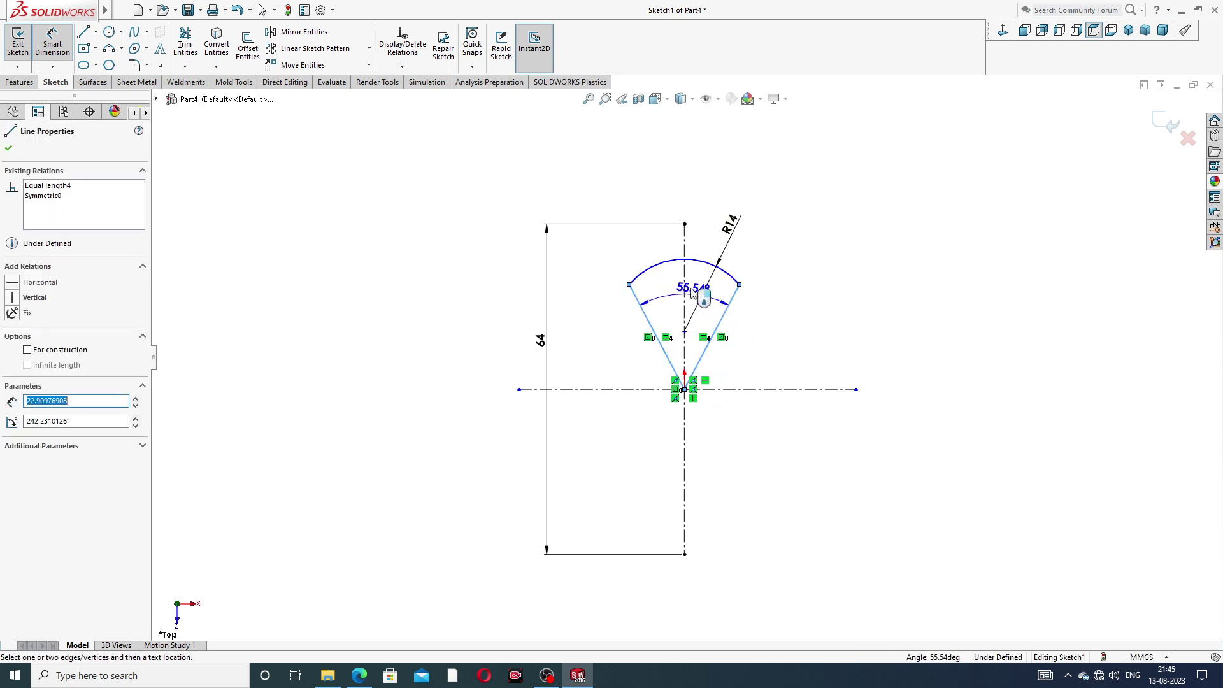
left_click(692, 207)
type("60")
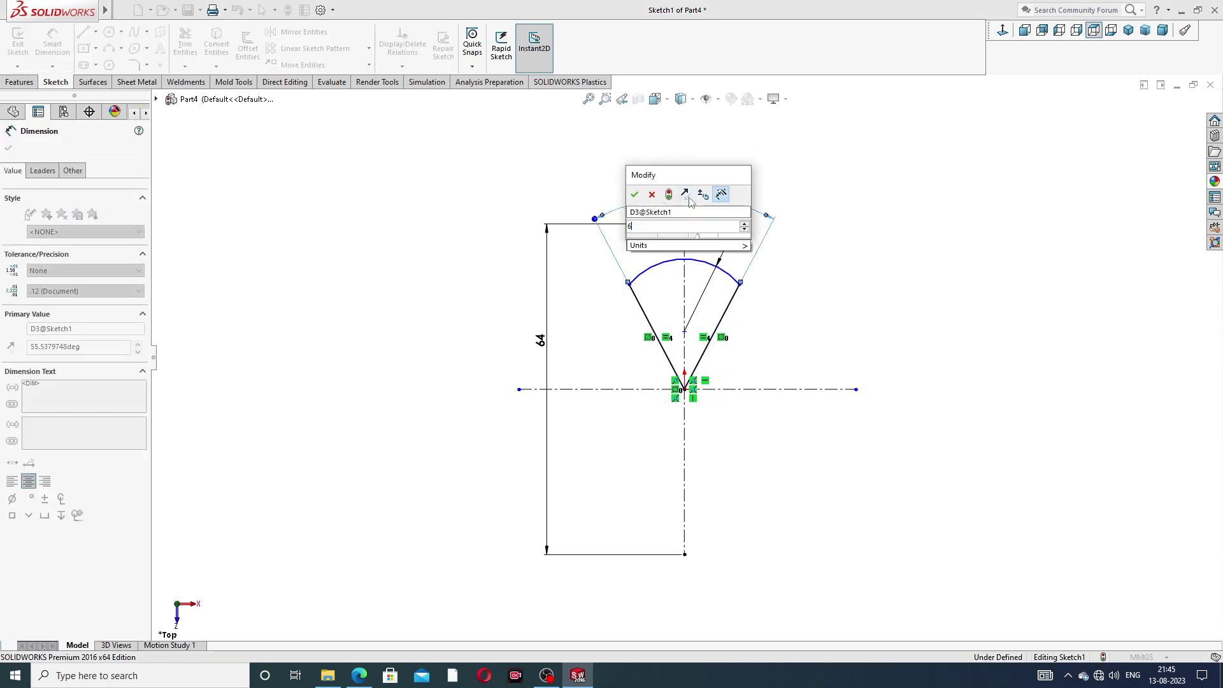
key("Return")
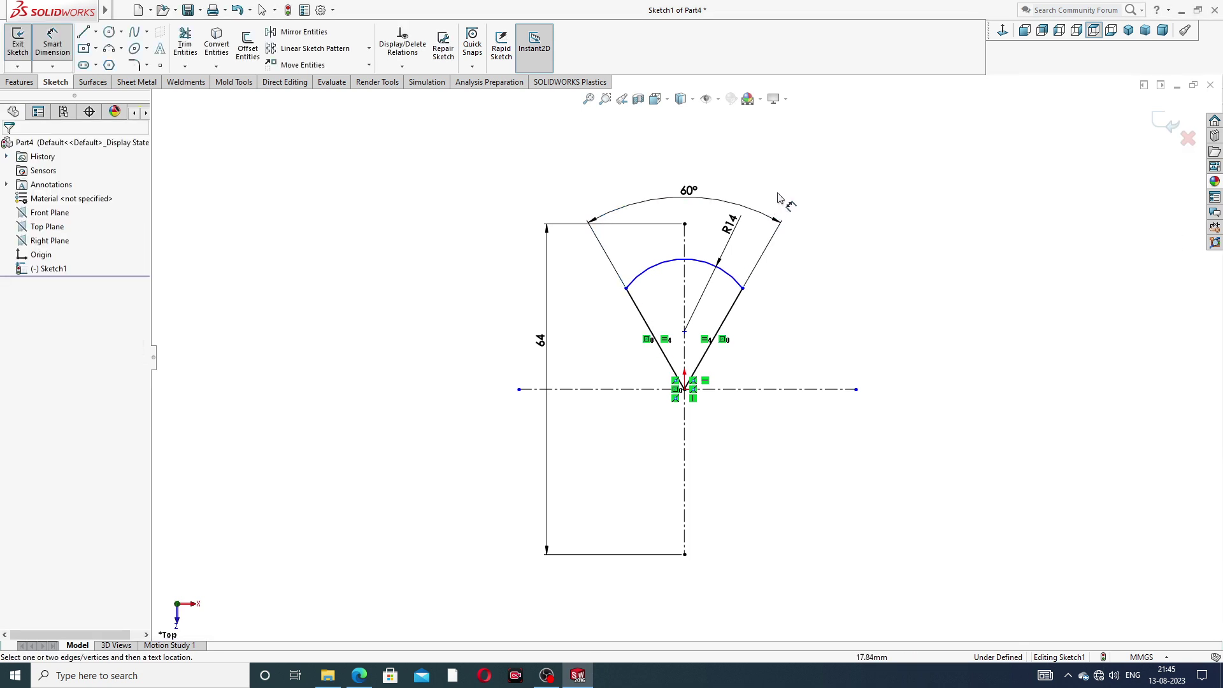
right_click(797, 199)
left_click(813, 189)
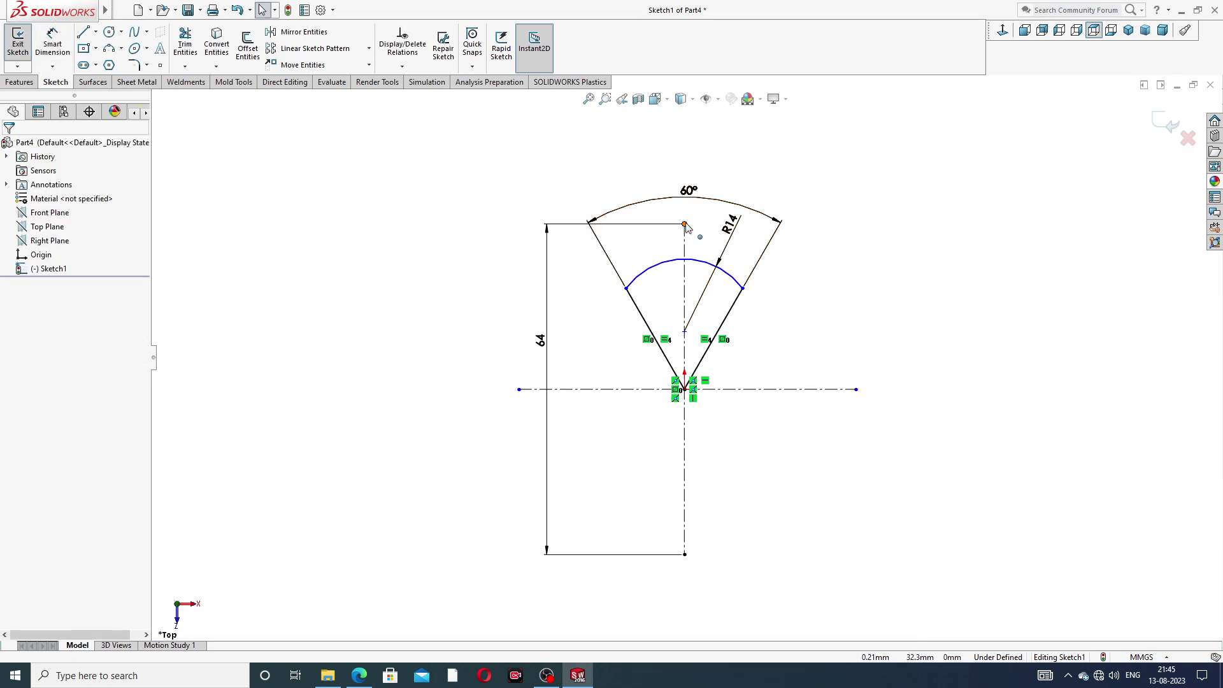
Make the arc pass through the centreline's top point and reposition the dimensions.
left_click(685, 225)
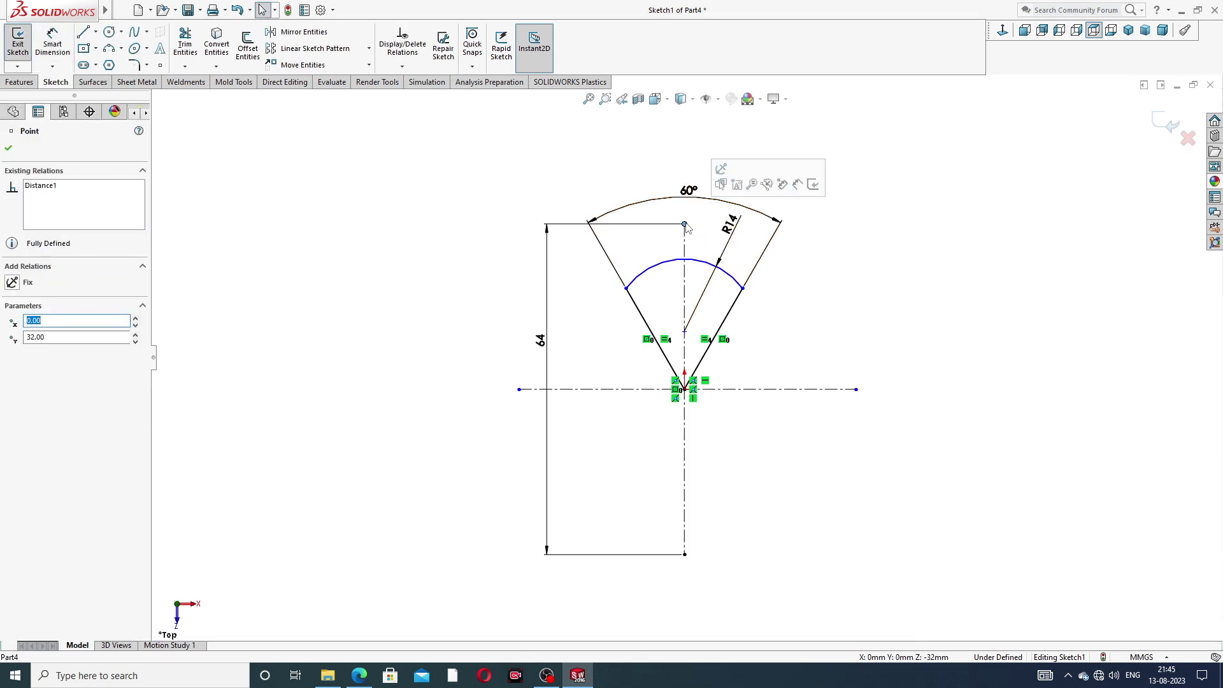
left_click(696, 261, "ctrl")
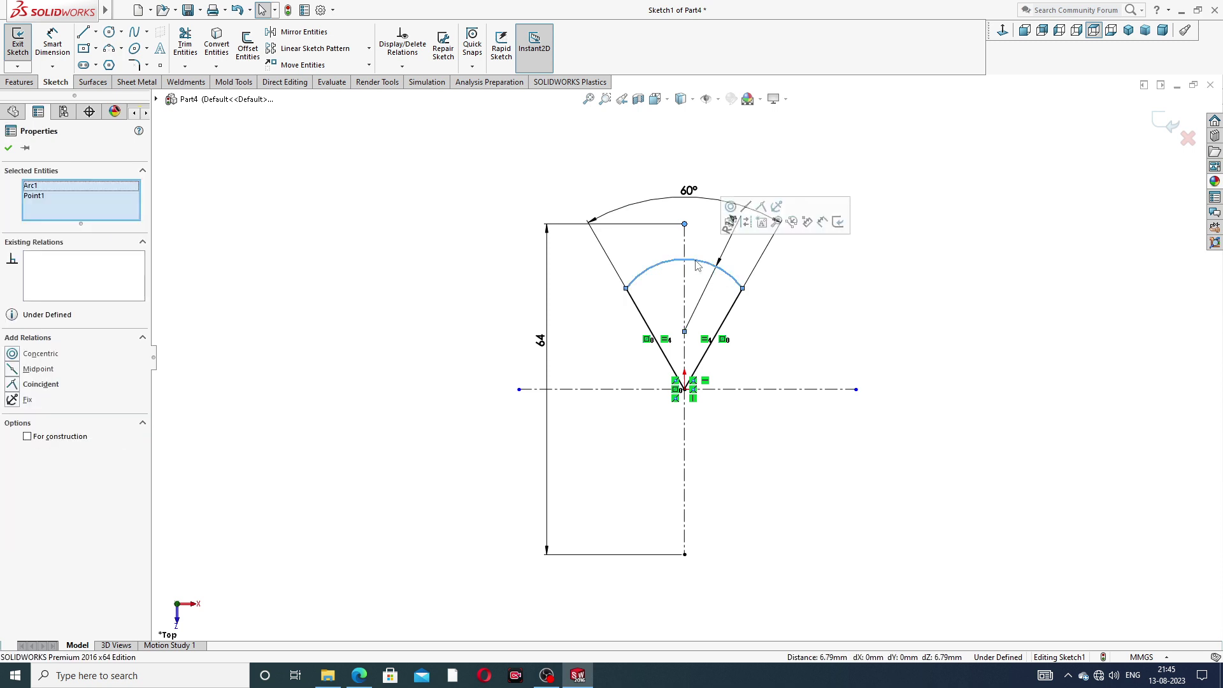
left_click(762, 210)
left_click(868, 194)
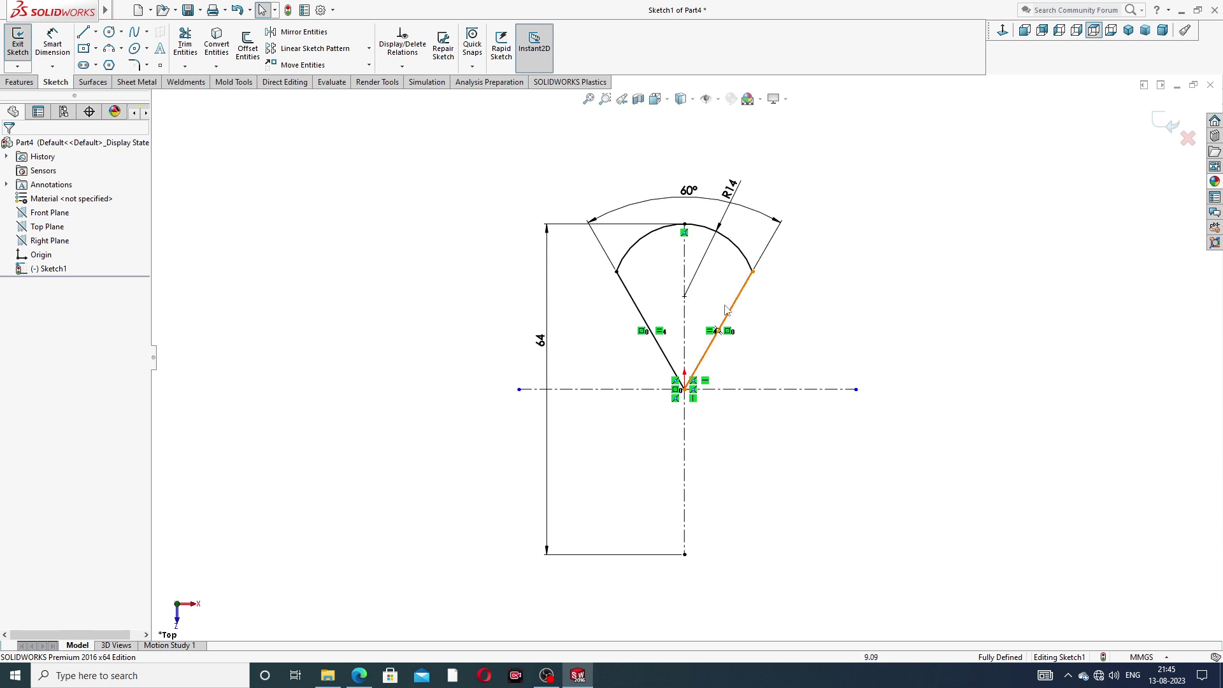
scroll(733, 299, "down", 1)
left_click_drag(738, 167, 680, 160)
left_click(864, 164)
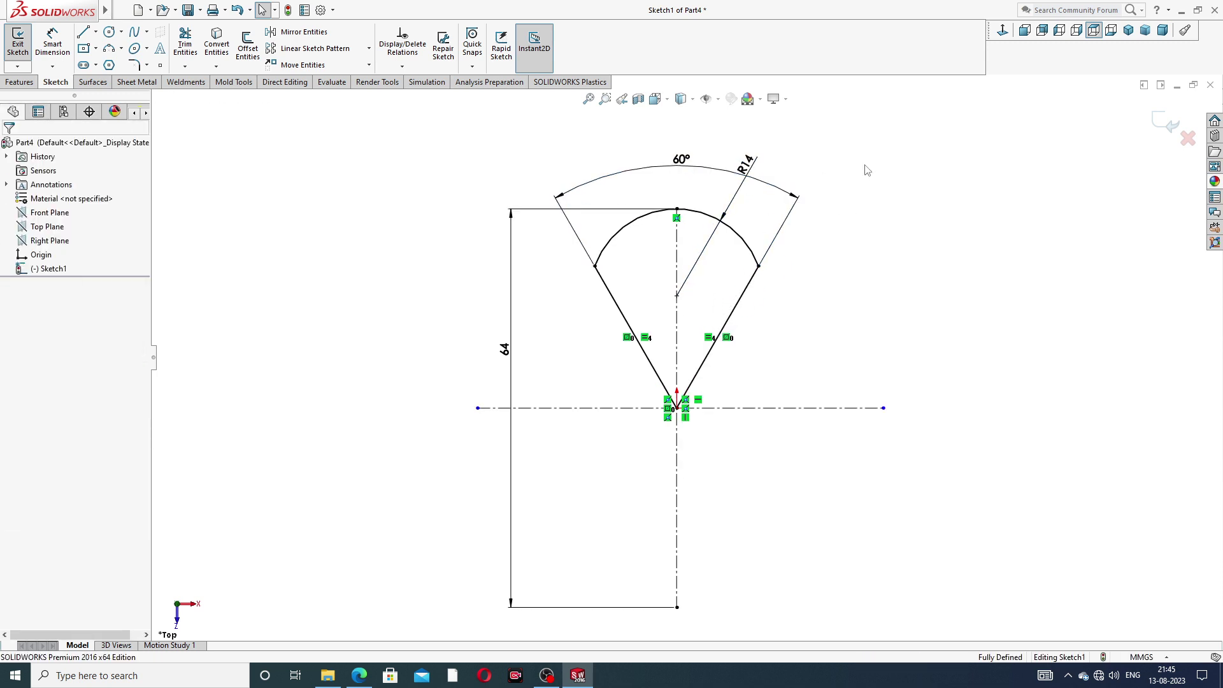
Circular-pattern the arc and both wedge sides, 6 instances over 360°, around the origin.
left_click(370, 49)
left_click(355, 81)
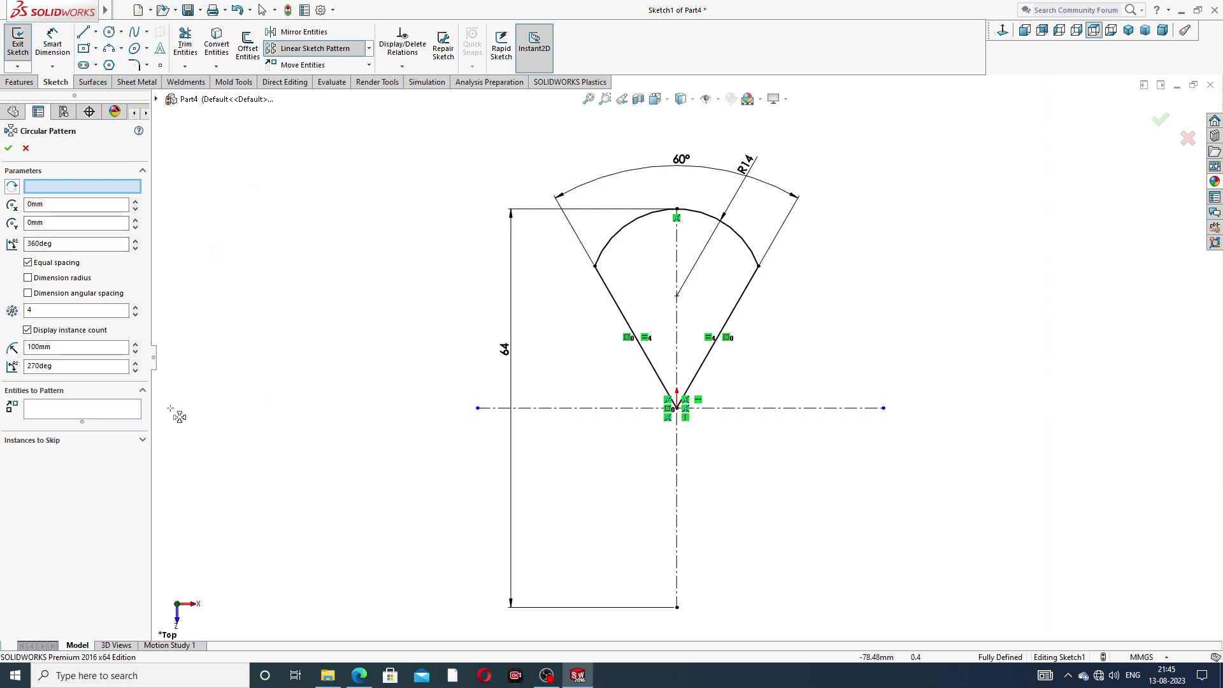
left_click(83, 408)
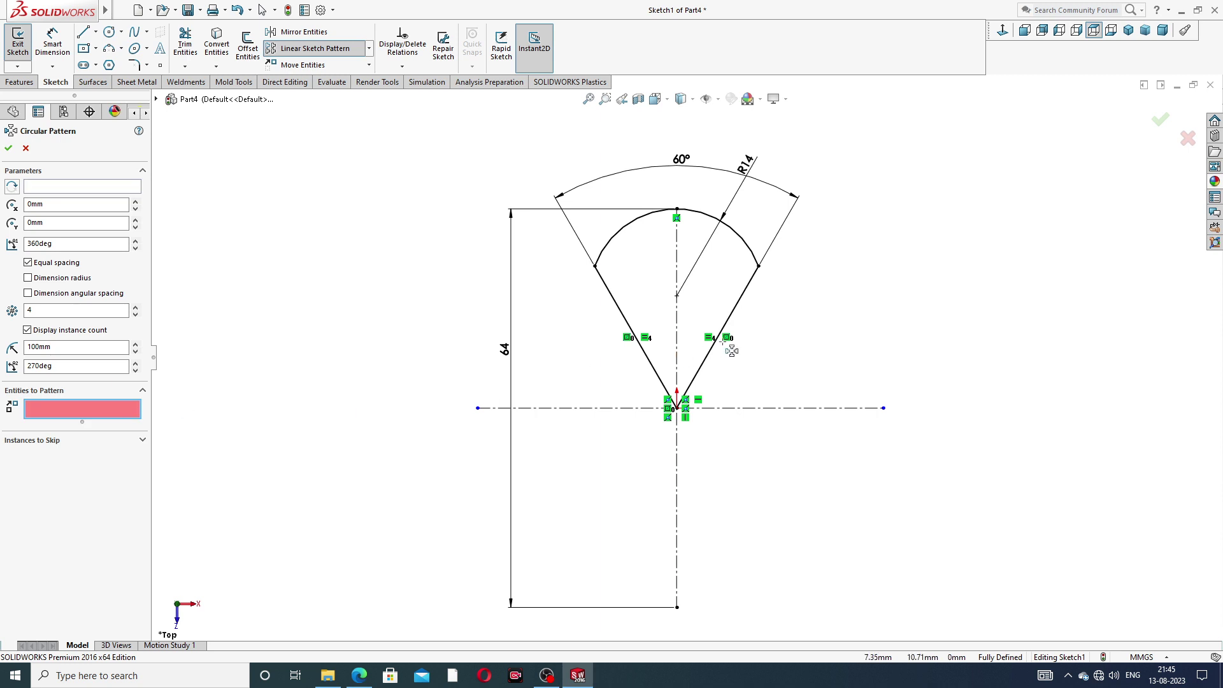
left_click(736, 238)
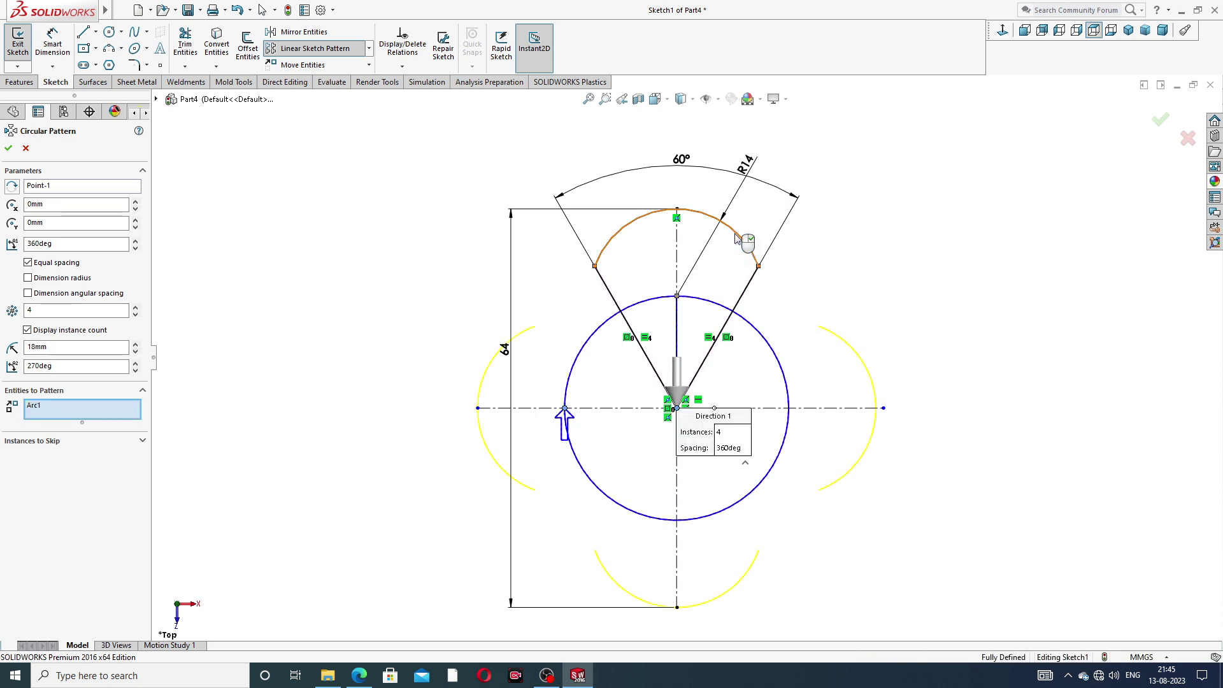
left_click(615, 299)
left_click(718, 334)
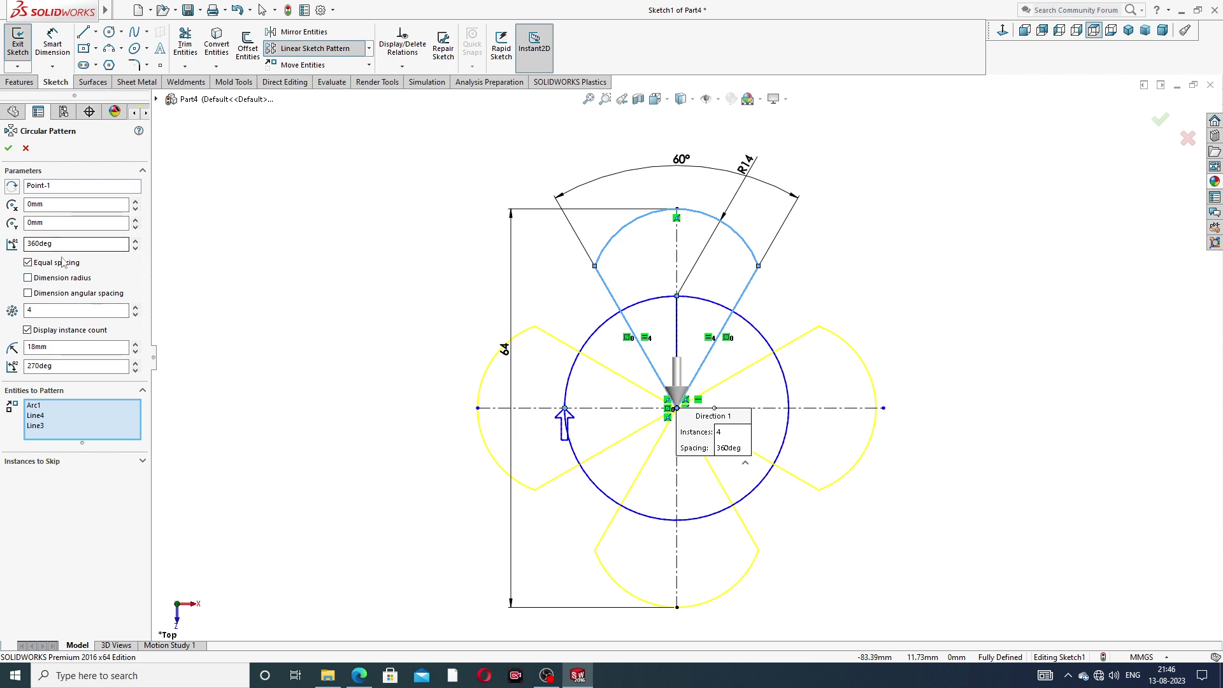
left_click(135, 307)
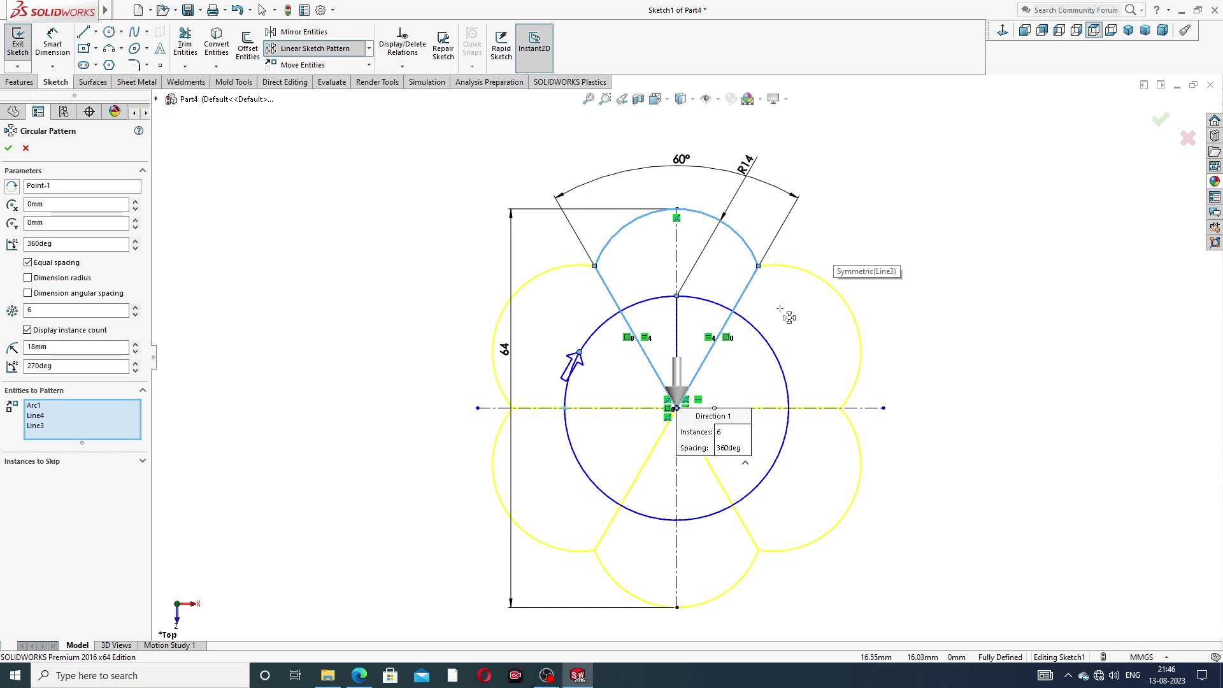
scroll(789, 317, "up", 3)
scroll(521, 405, "down", 2)
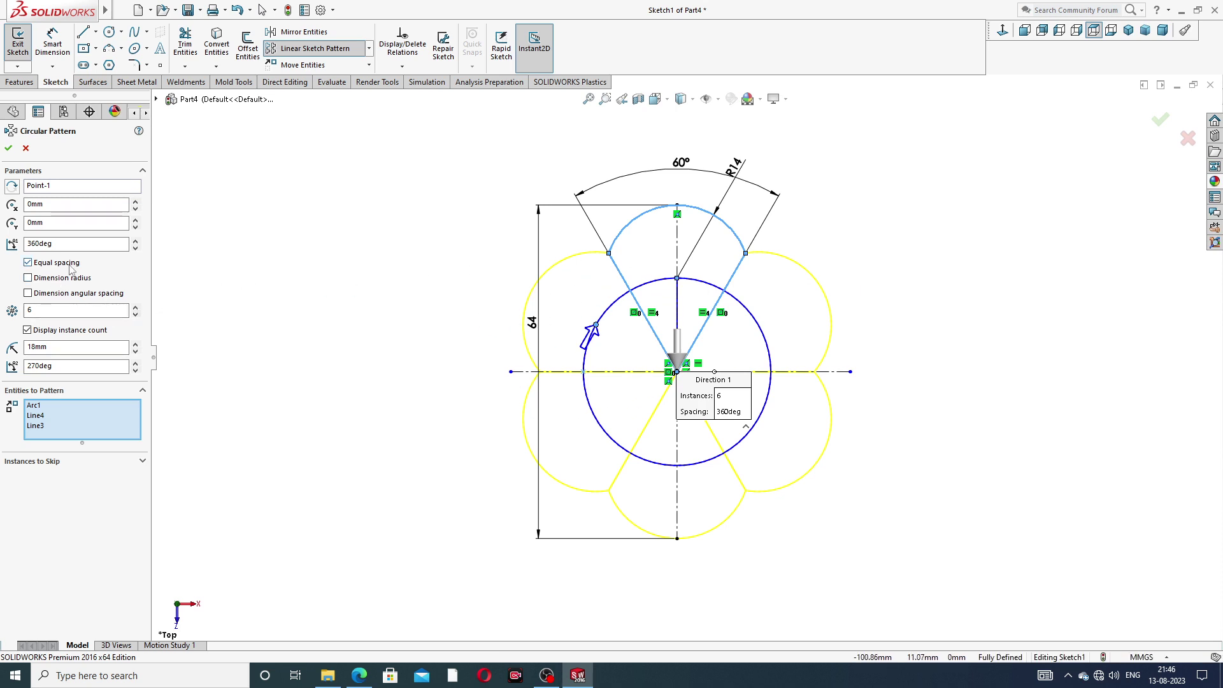
left_click(66, 247)
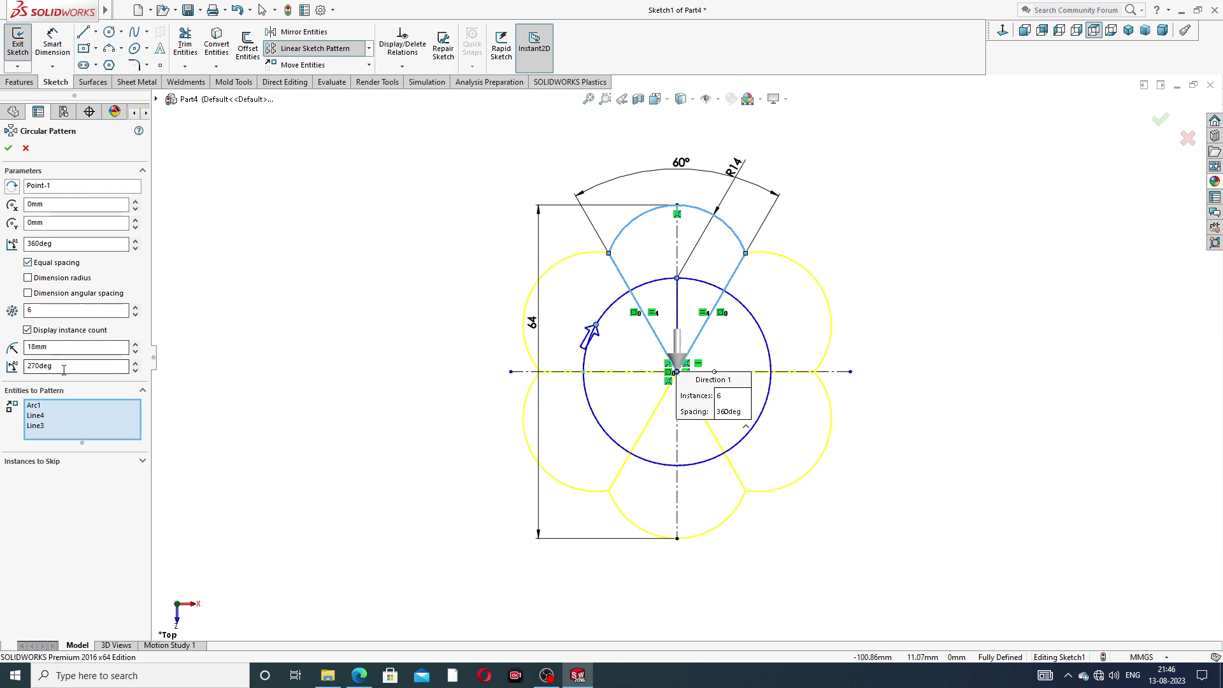
left_click(9, 149)
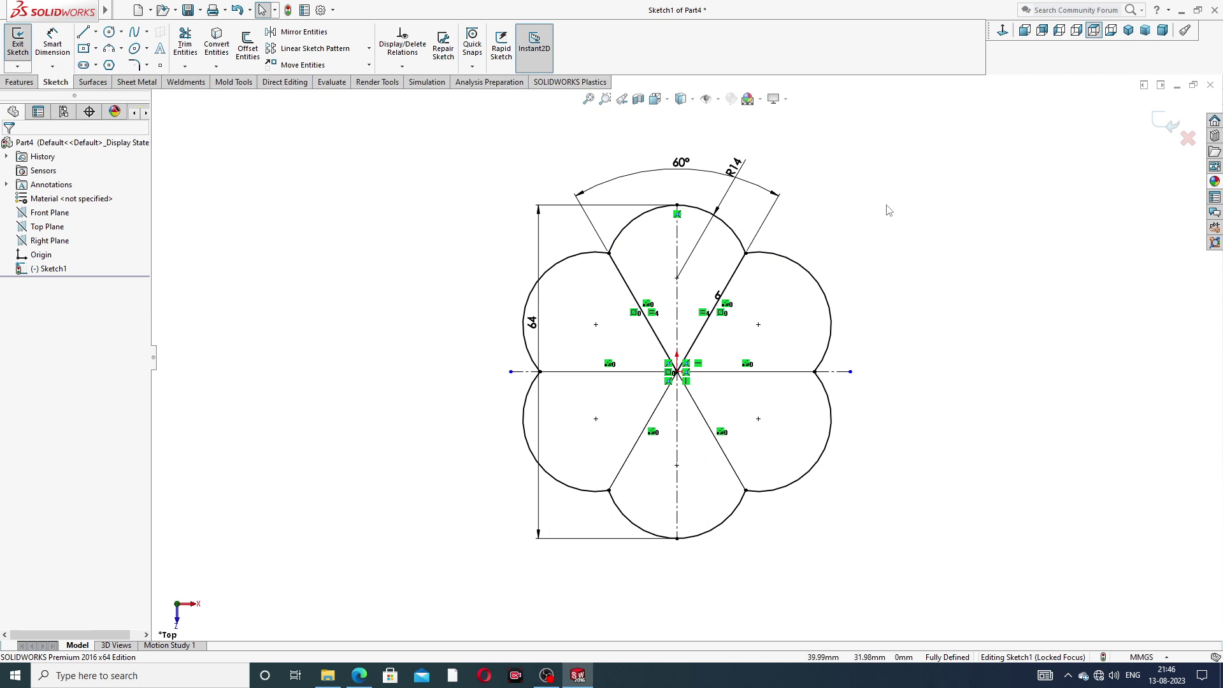
scroll(886, 205, "up", 2)
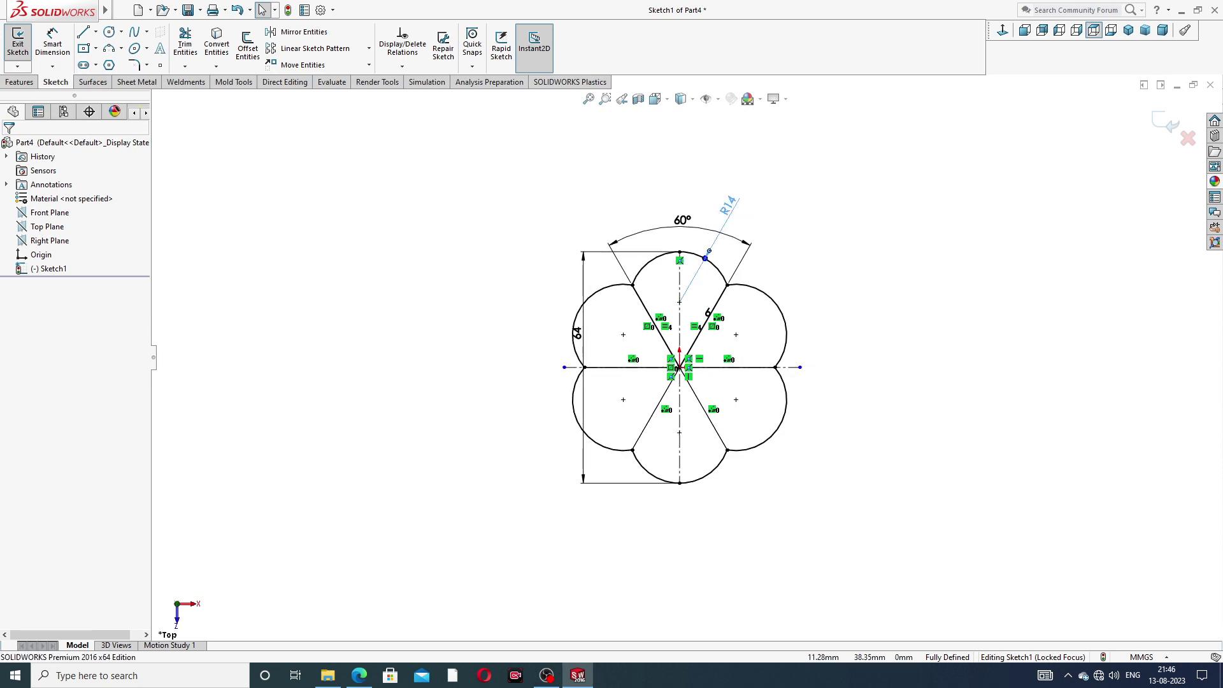
Exit Sketch1 and select the Right Plane.
left_click(1173, 125)
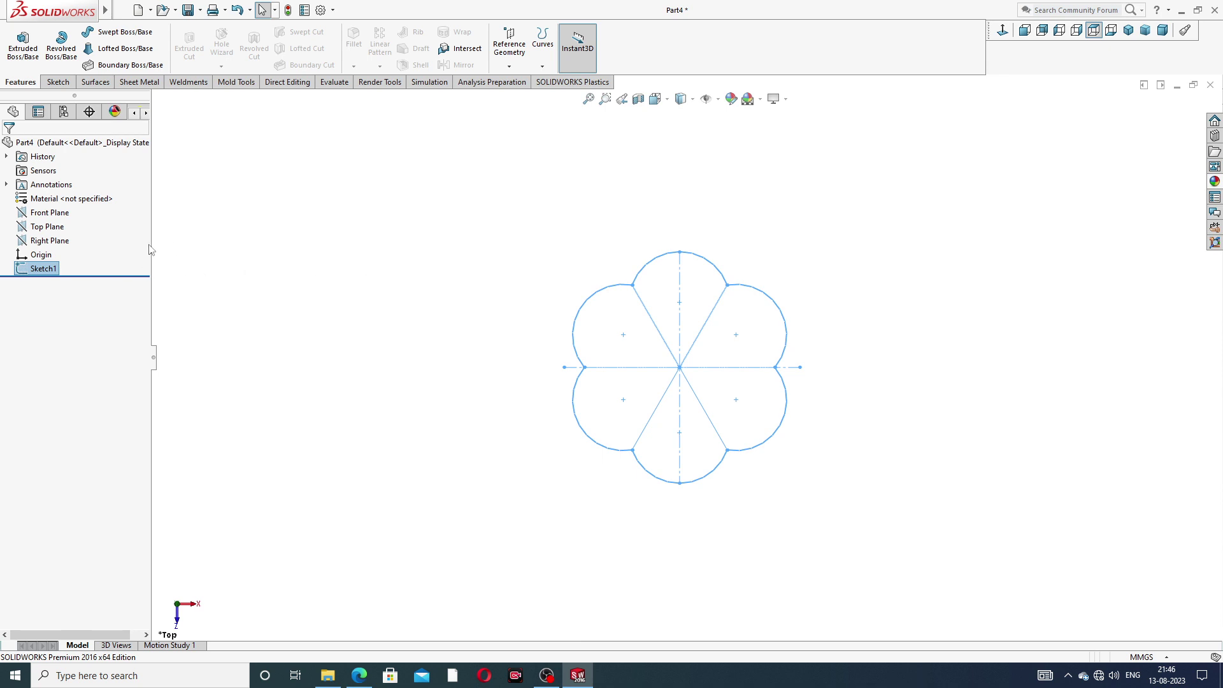
left_click(65, 245)
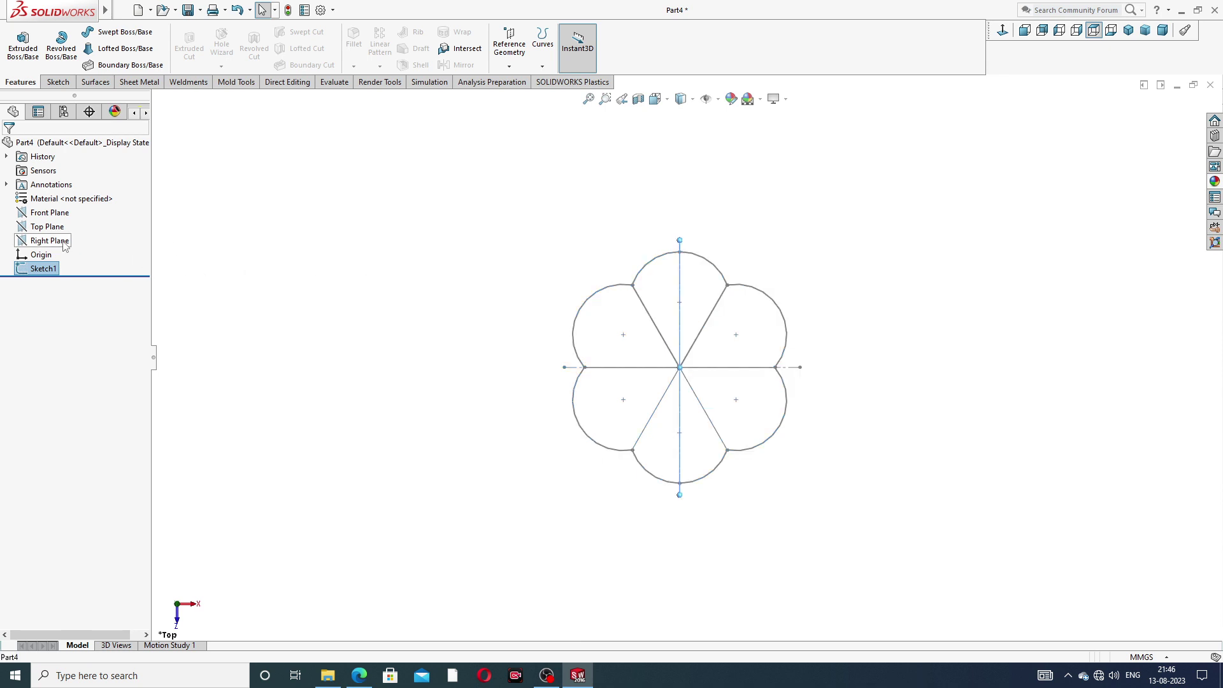
Sketch a circle on the Right Plane centred at the outline's right end.
left_click(75, 224)
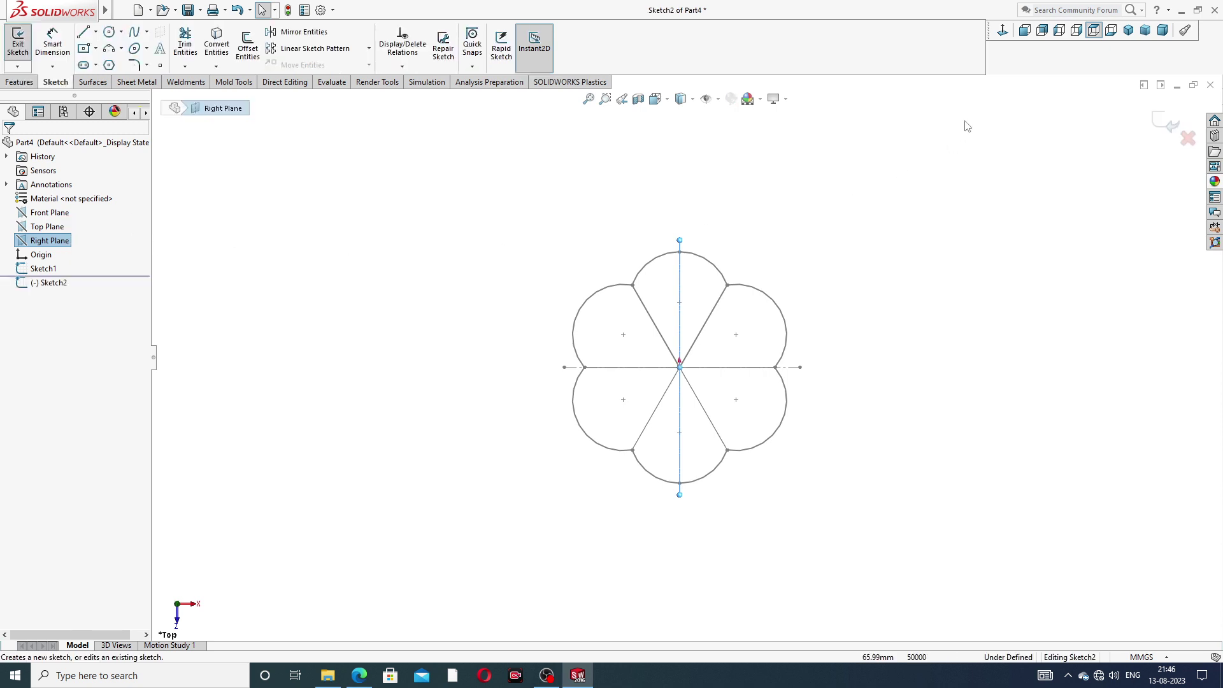
left_click(1007, 29)
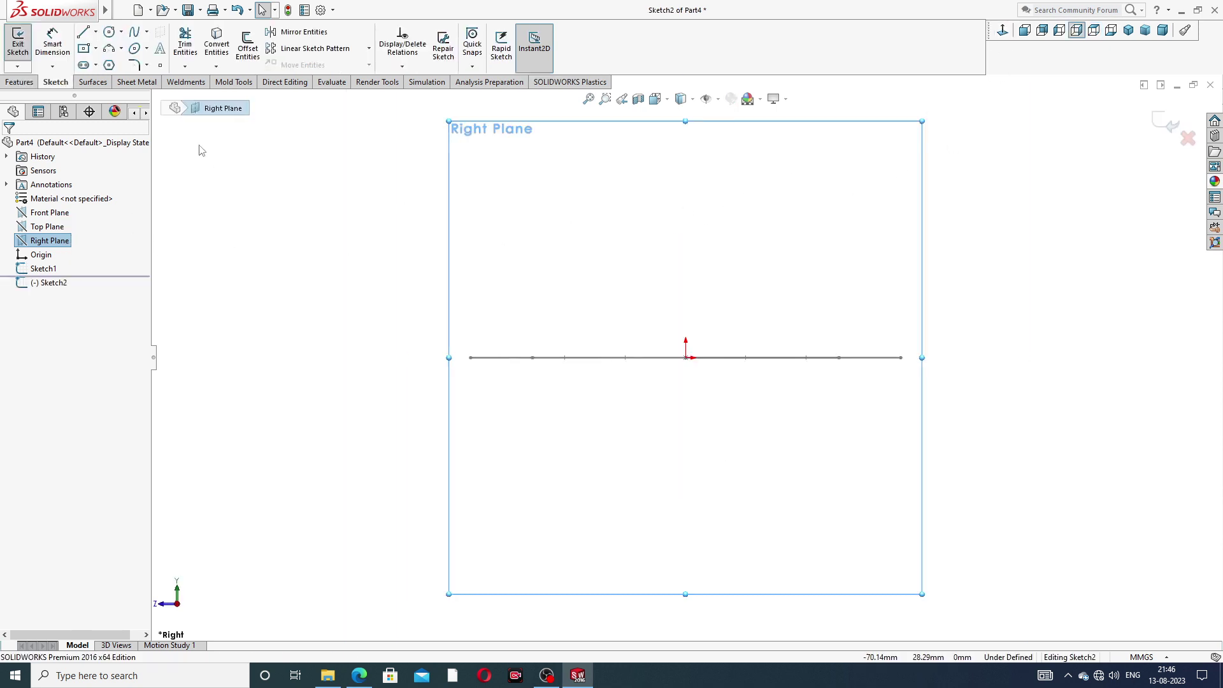
left_click(121, 32)
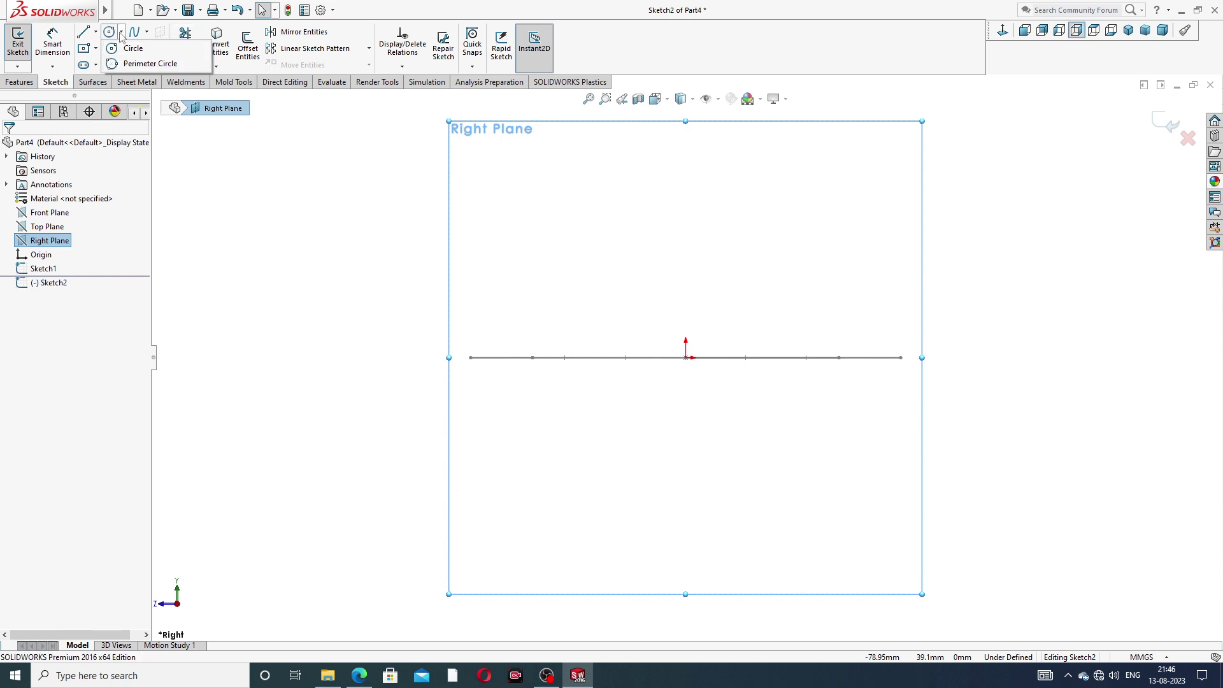
left_click(133, 49)
scroll(915, 350, "down", 2)
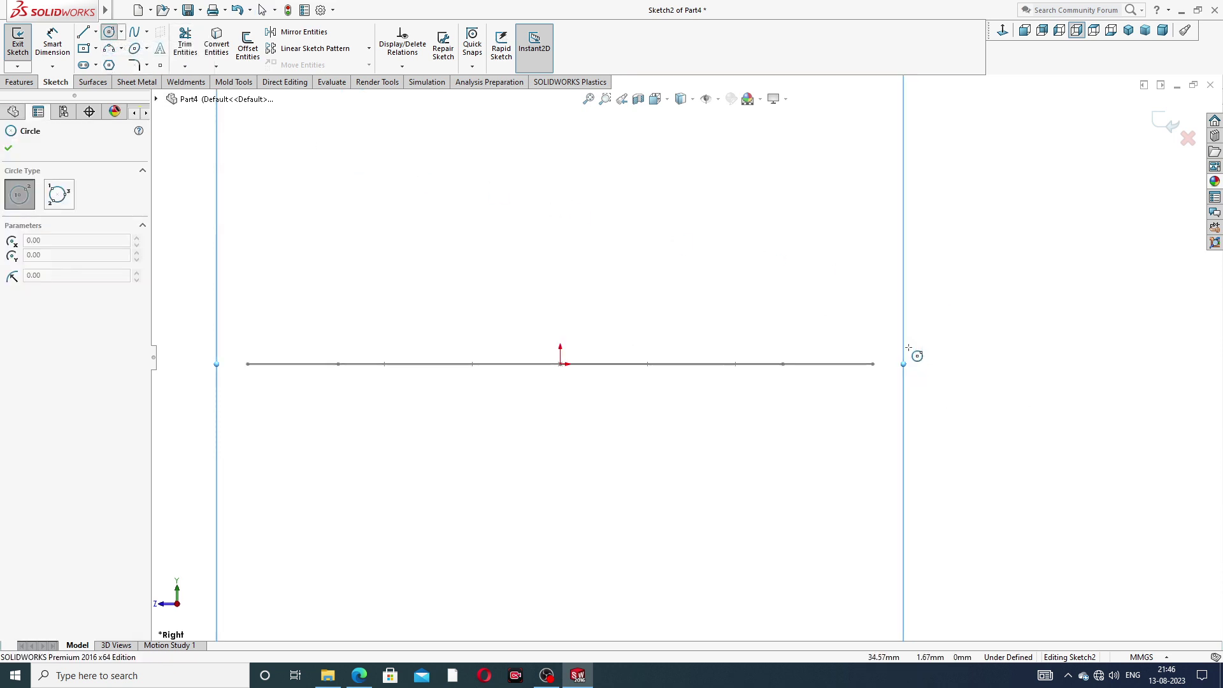
scroll(879, 376, "down", 2)
left_click(840, 354)
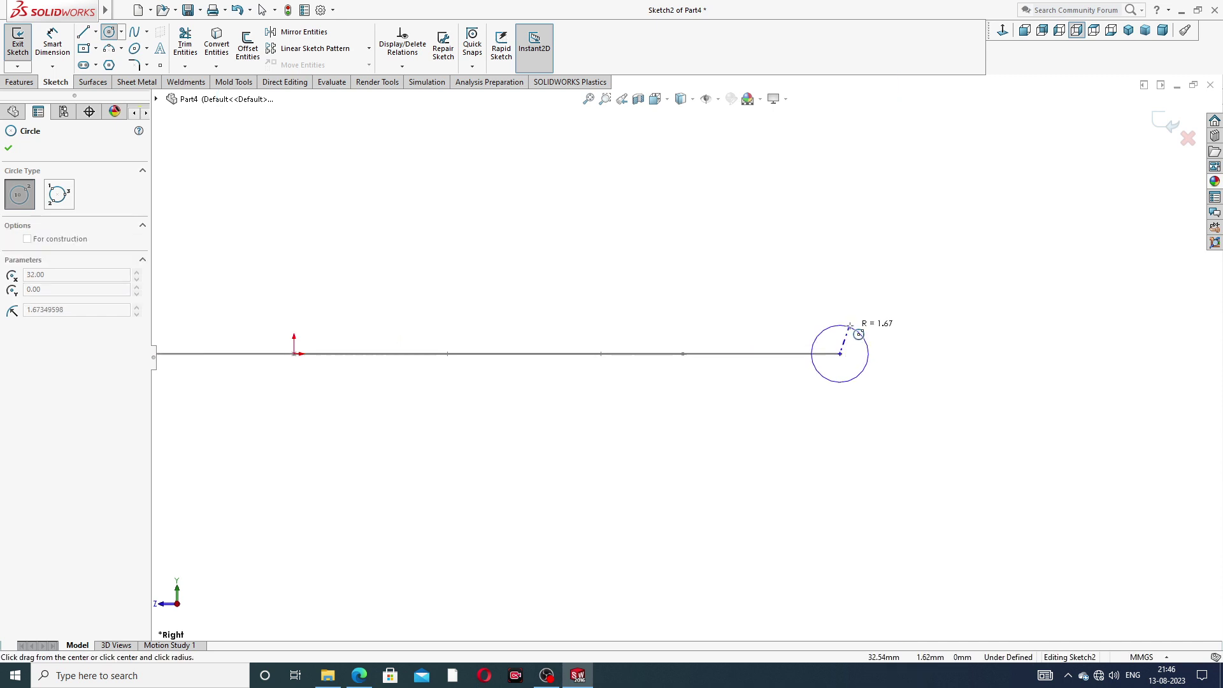
left_click(857, 323)
right_click(908, 285)
left_click(951, 293)
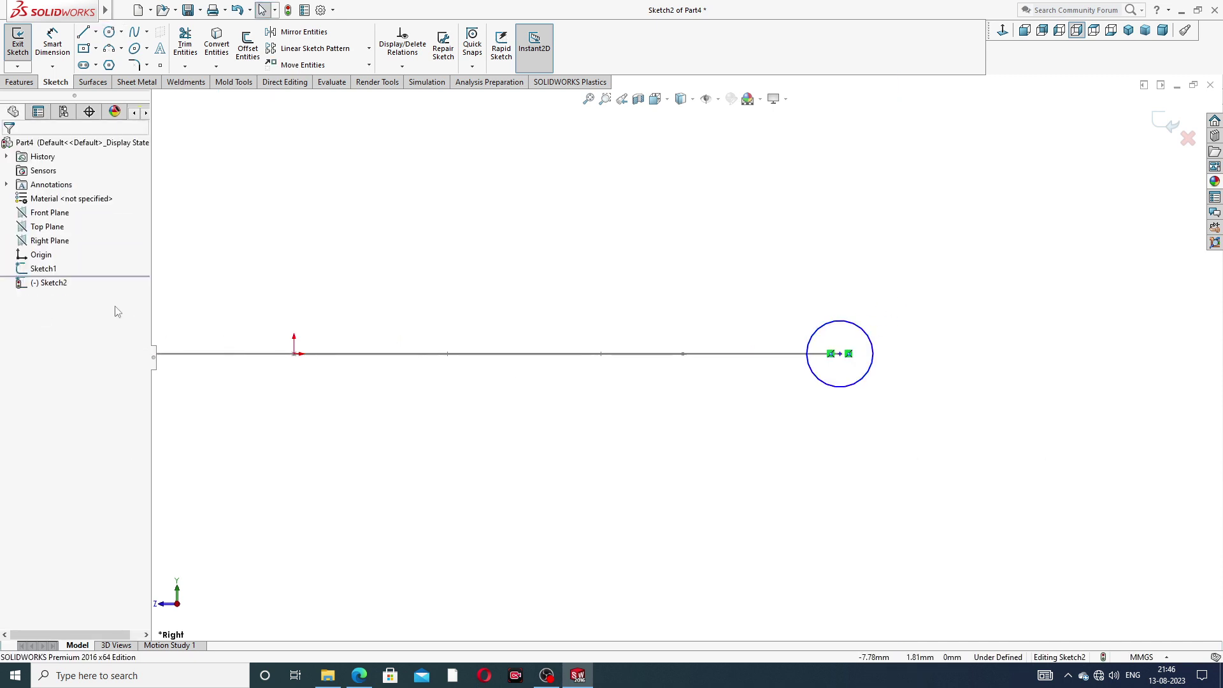
Dimension the circle to Ø8 and exit Sketch2.
left_click(359, 675)
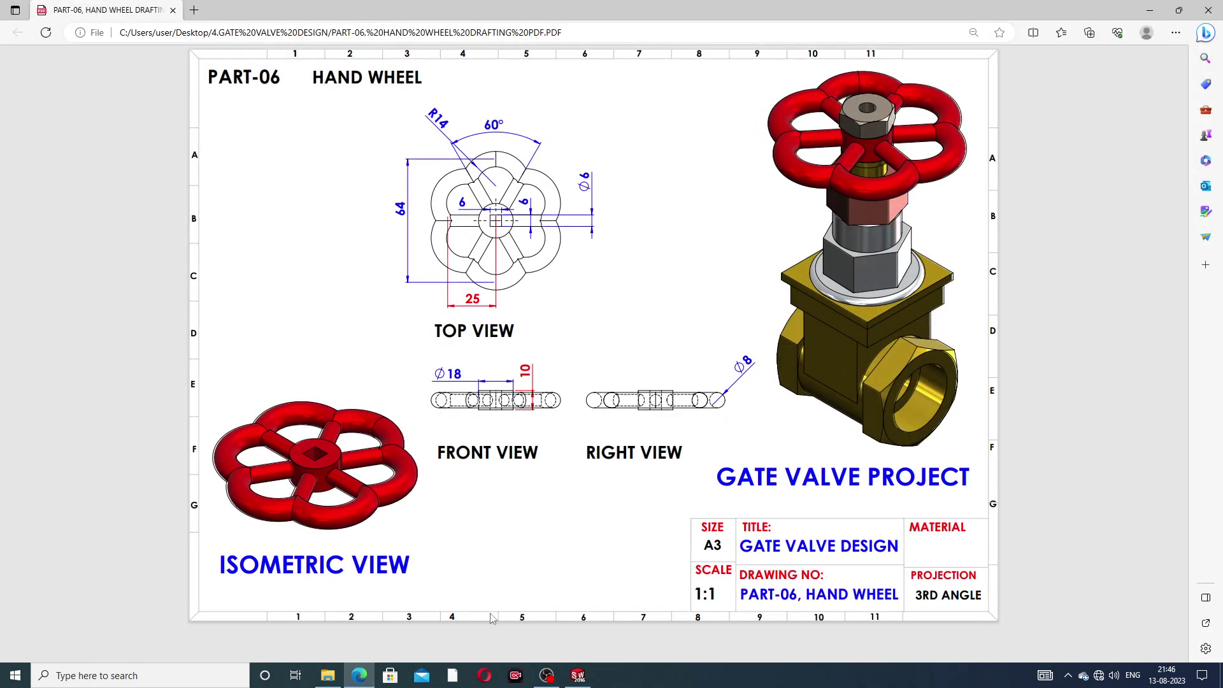
left_click(359, 676)
key("d")
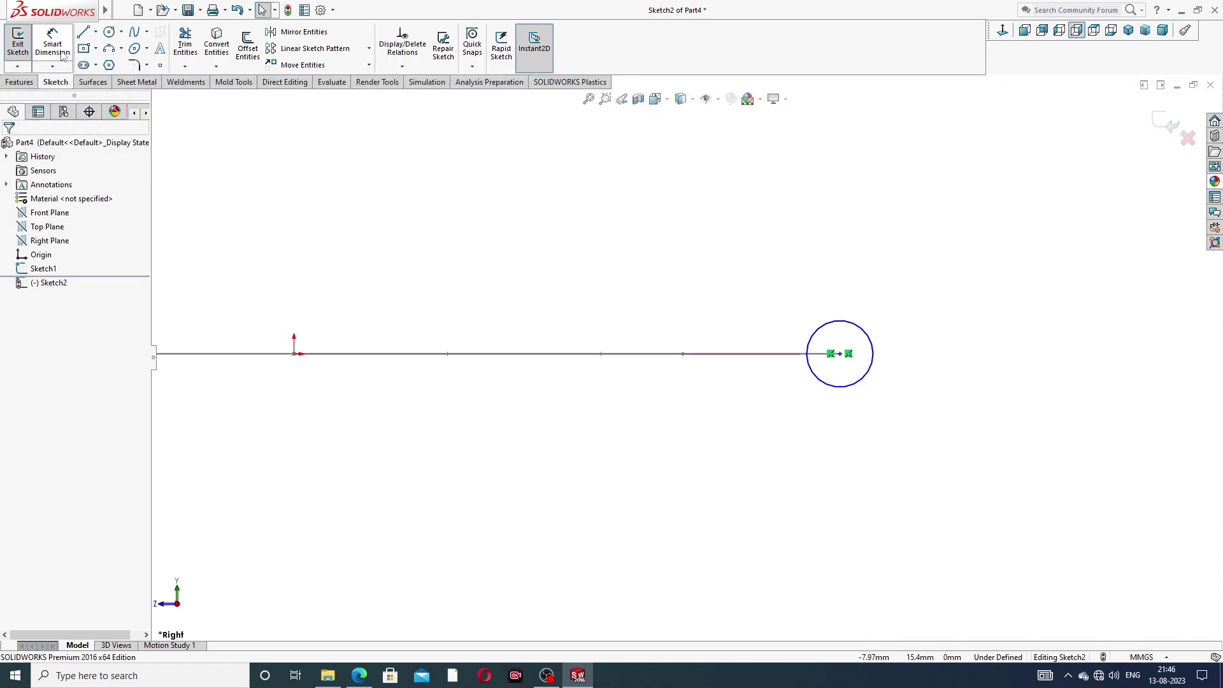
left_click(856, 330)
left_click(900, 309)
type("8")
key("Return")
right_click(901, 213)
left_click(935, 191)
key("z")
left_click(1158, 123)
key("z")
key("z")
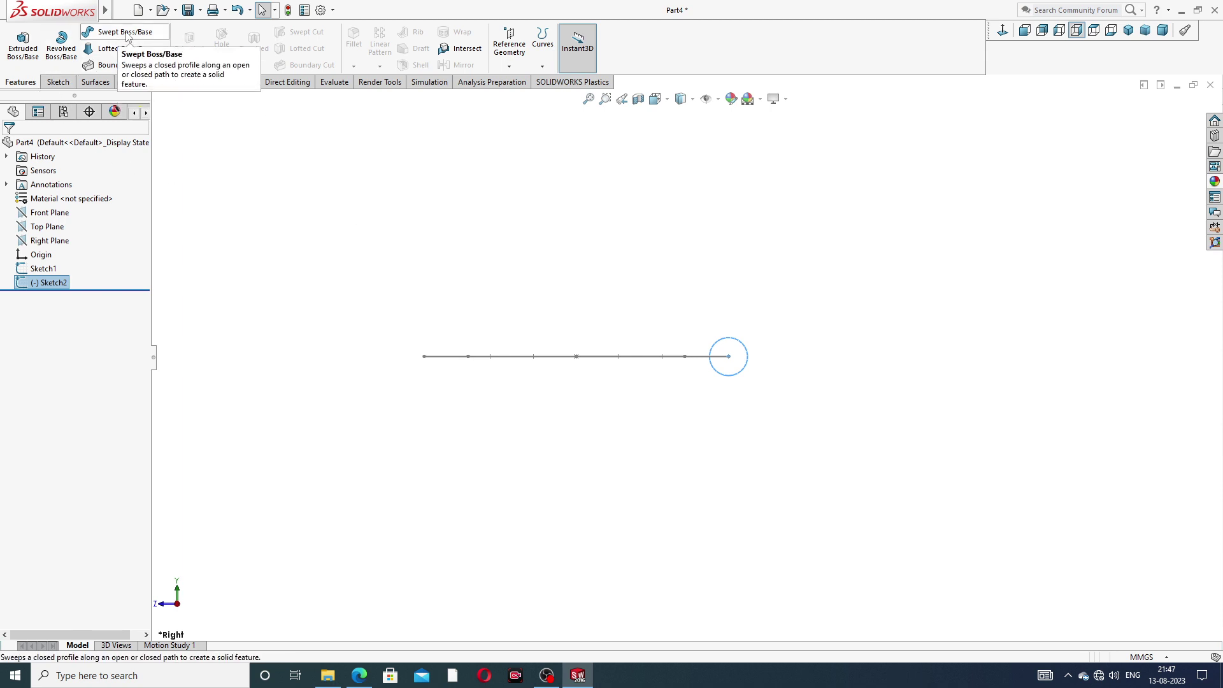
Sweep the Ø8 circle along the closed loop of six lobe arcs to form the rim.
left_click(127, 36)
middle_click_drag(554, 241, 541, 329)
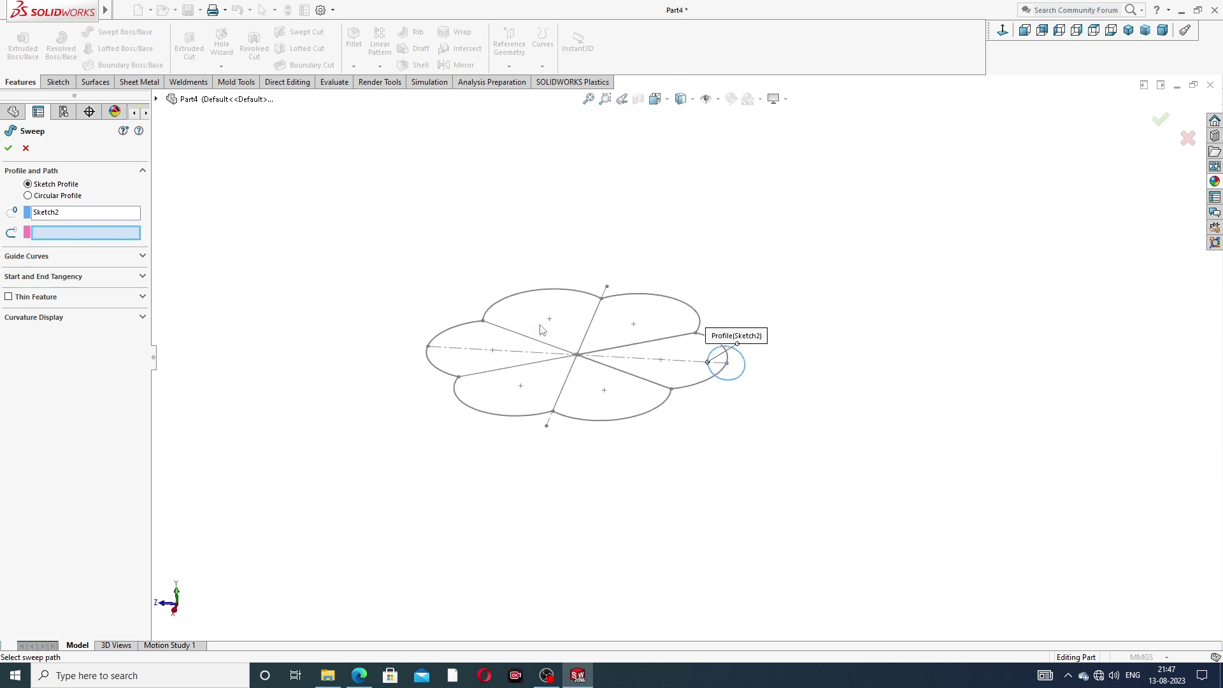
left_click(1129, 30)
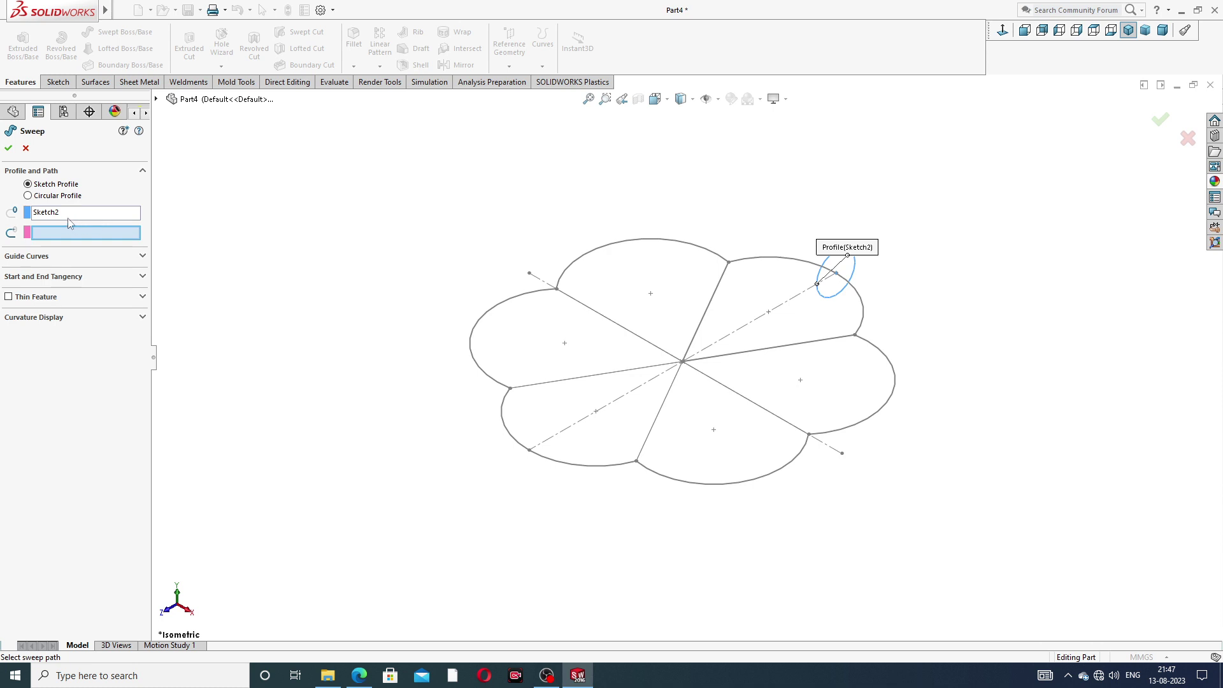
left_click(783, 262)
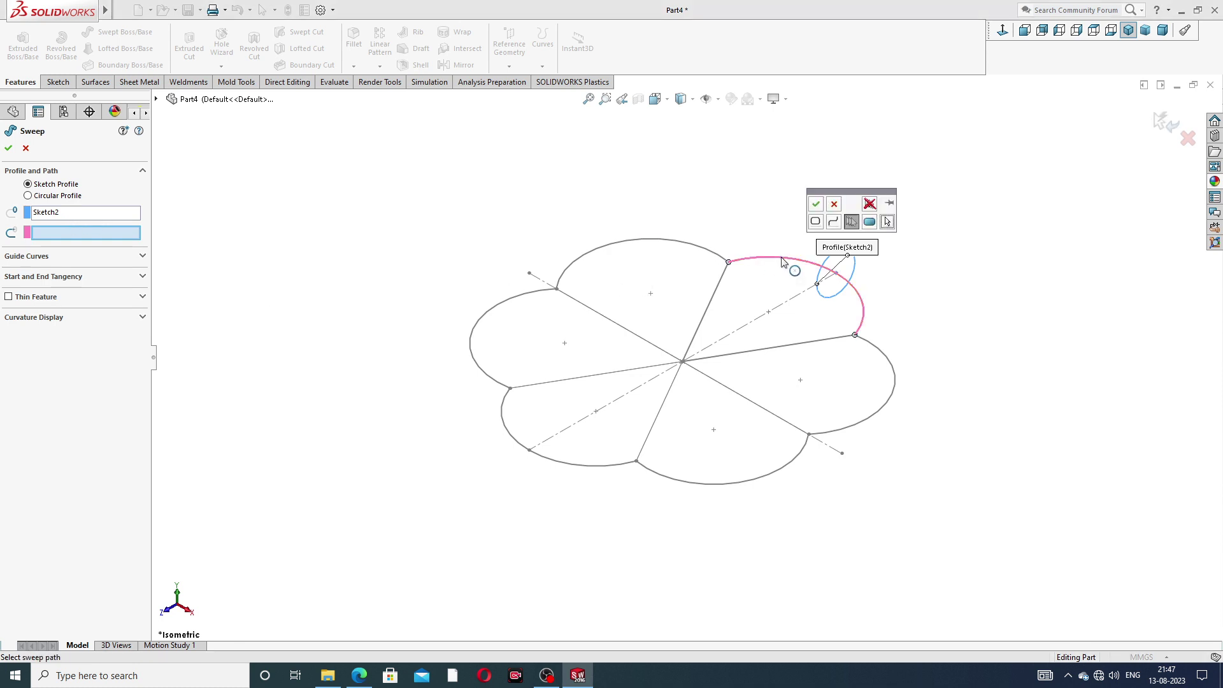
left_click(712, 254)
left_click(527, 302)
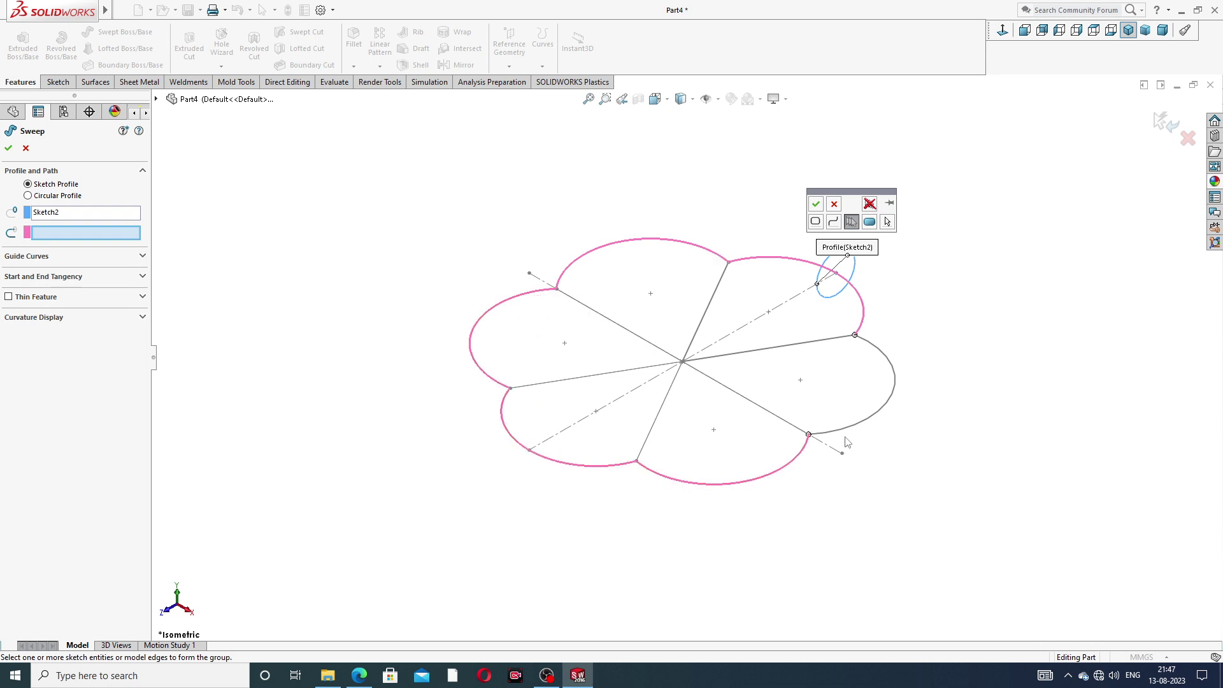
left_click(817, 206)
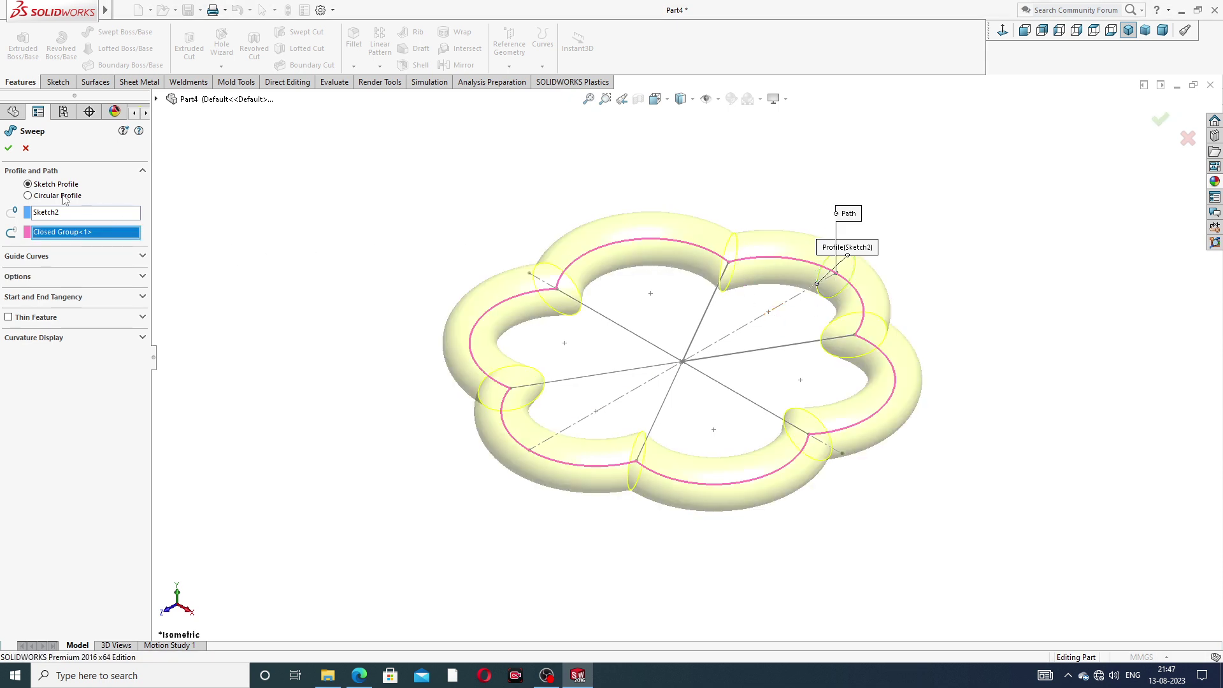
key("Return")
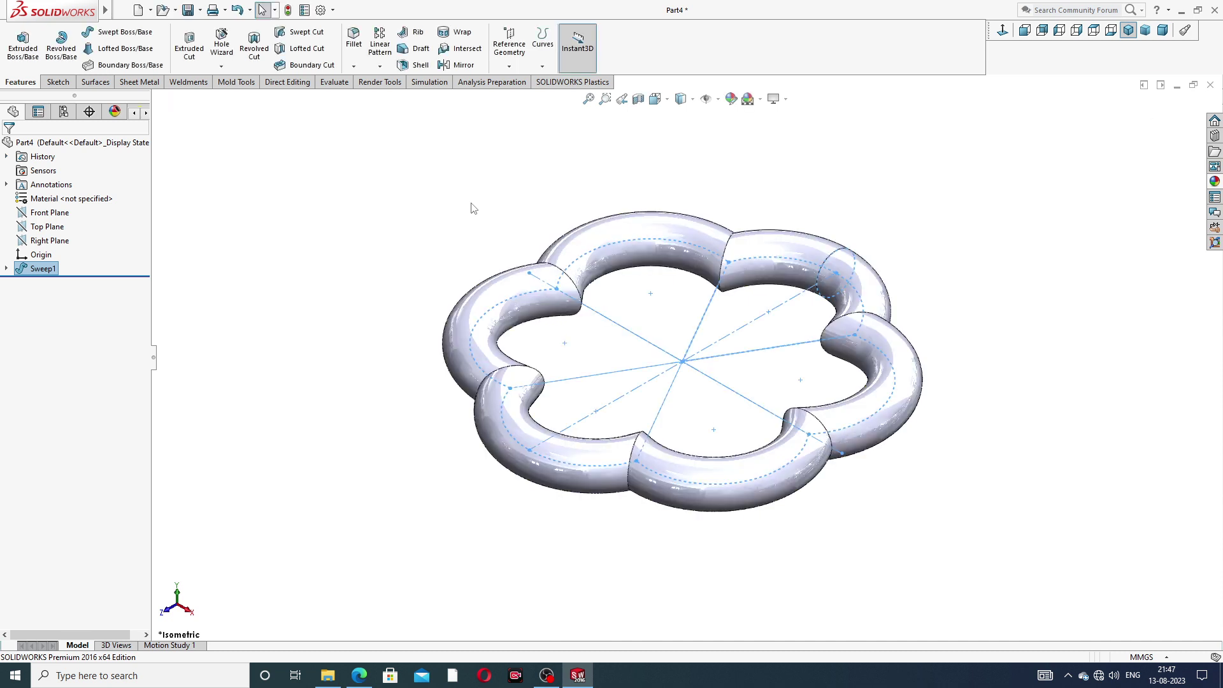
scroll(713, 326, "up", 3)
middle_click_drag(713, 326, 718, 380)
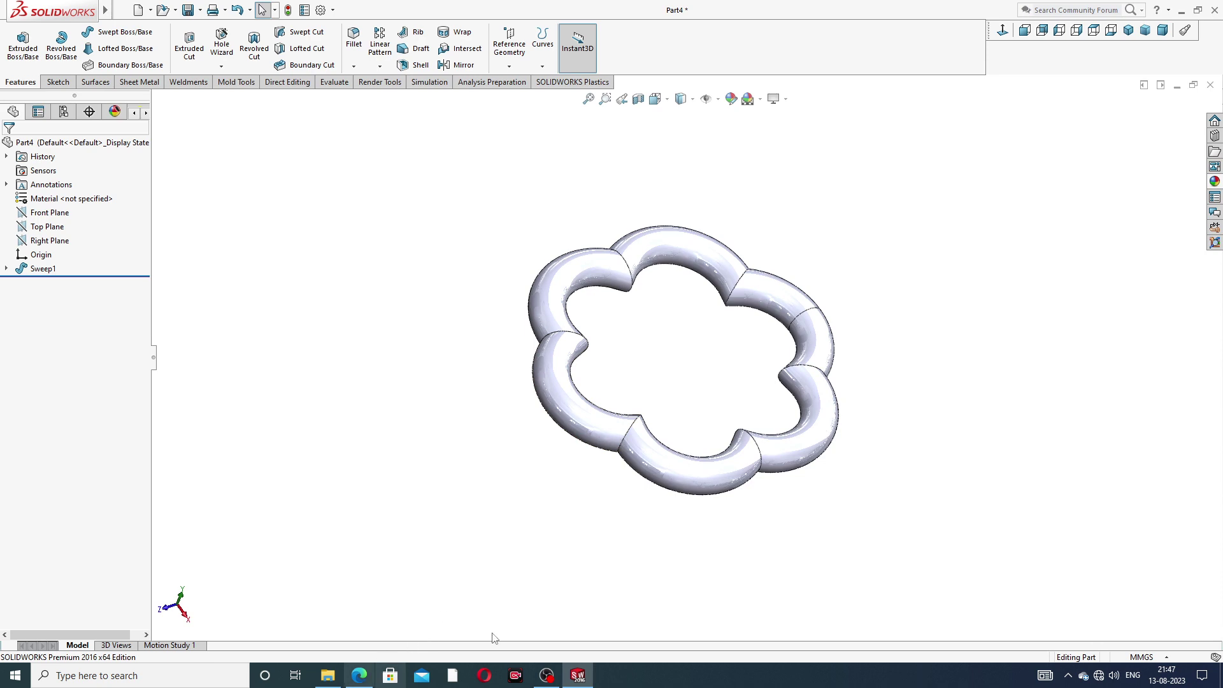
left_click(1129, 30)
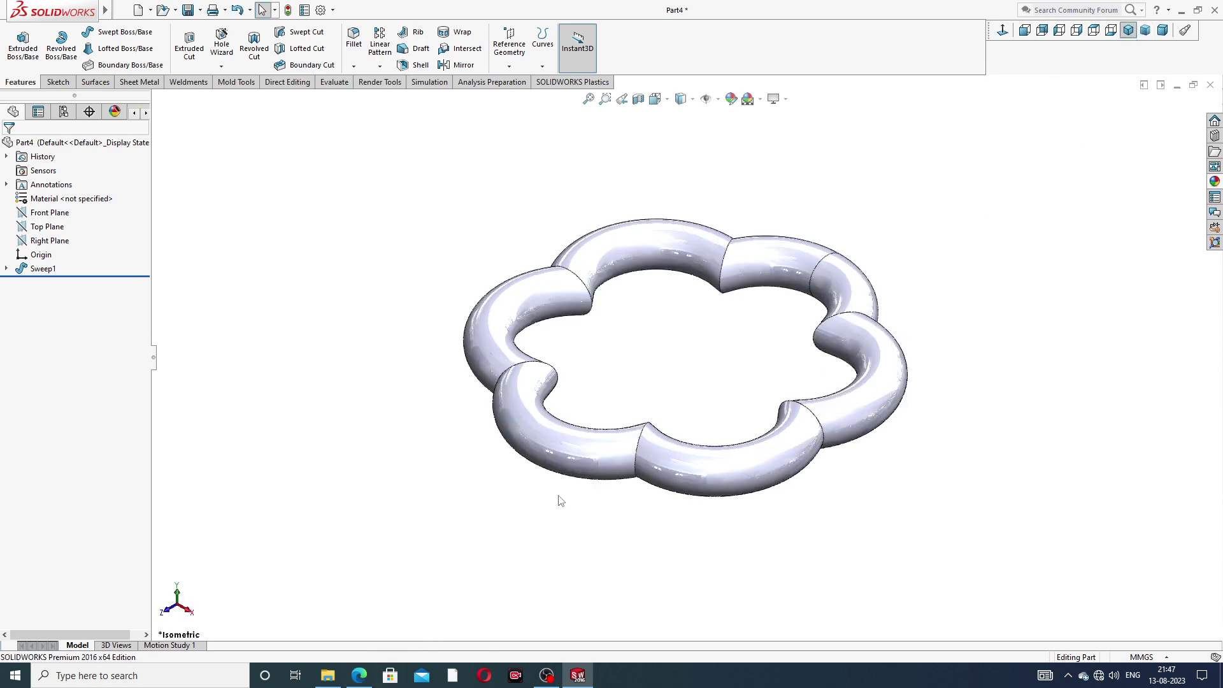
left_click(359, 675)
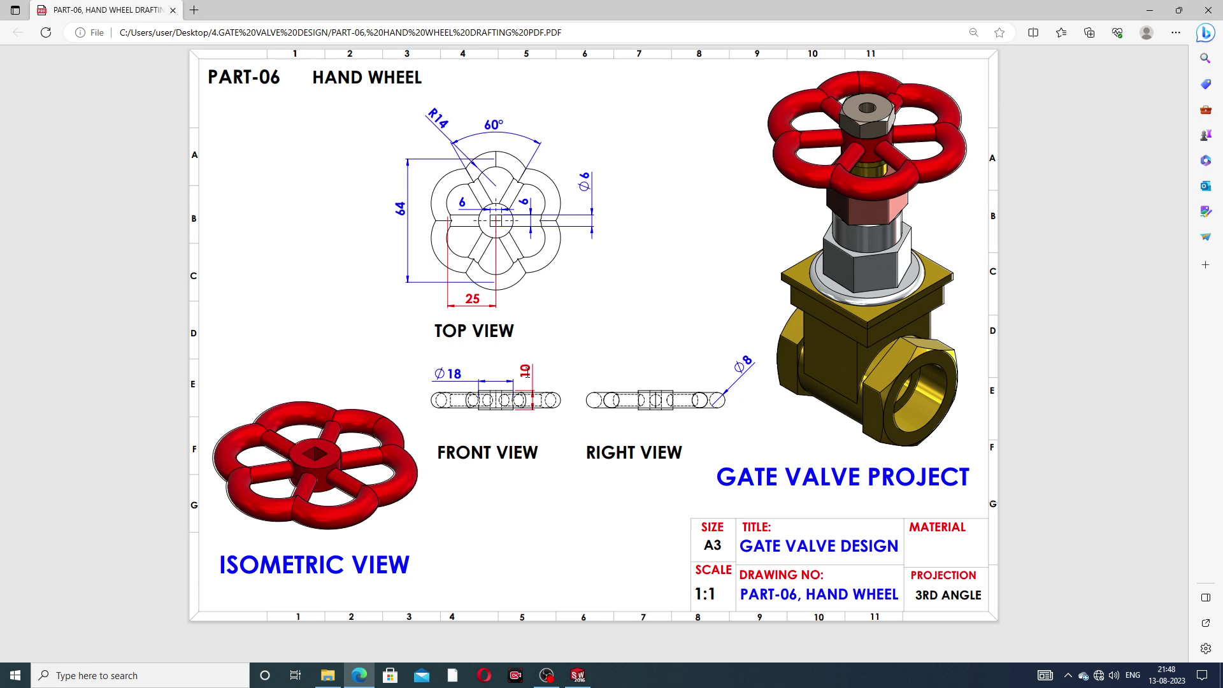
left_click(360, 675)
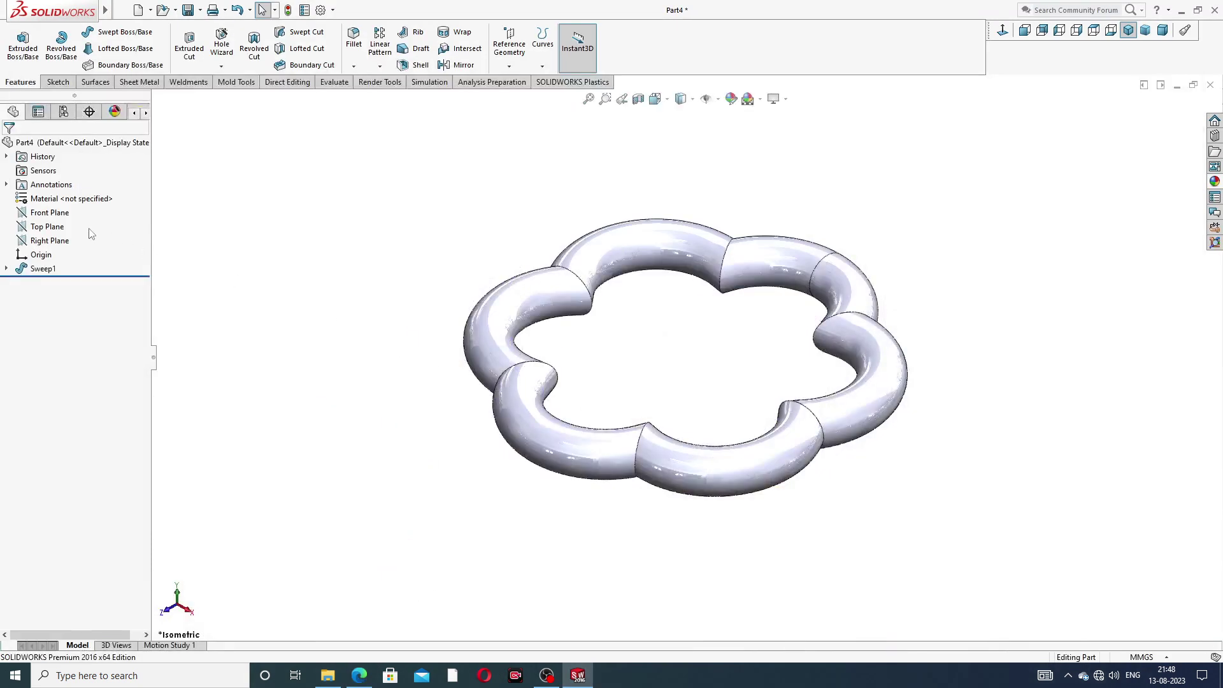
Start a sketch on the Top Plane, view it normal, and draw a circle centred at the origin.
left_click(51, 227)
left_click(73, 209)
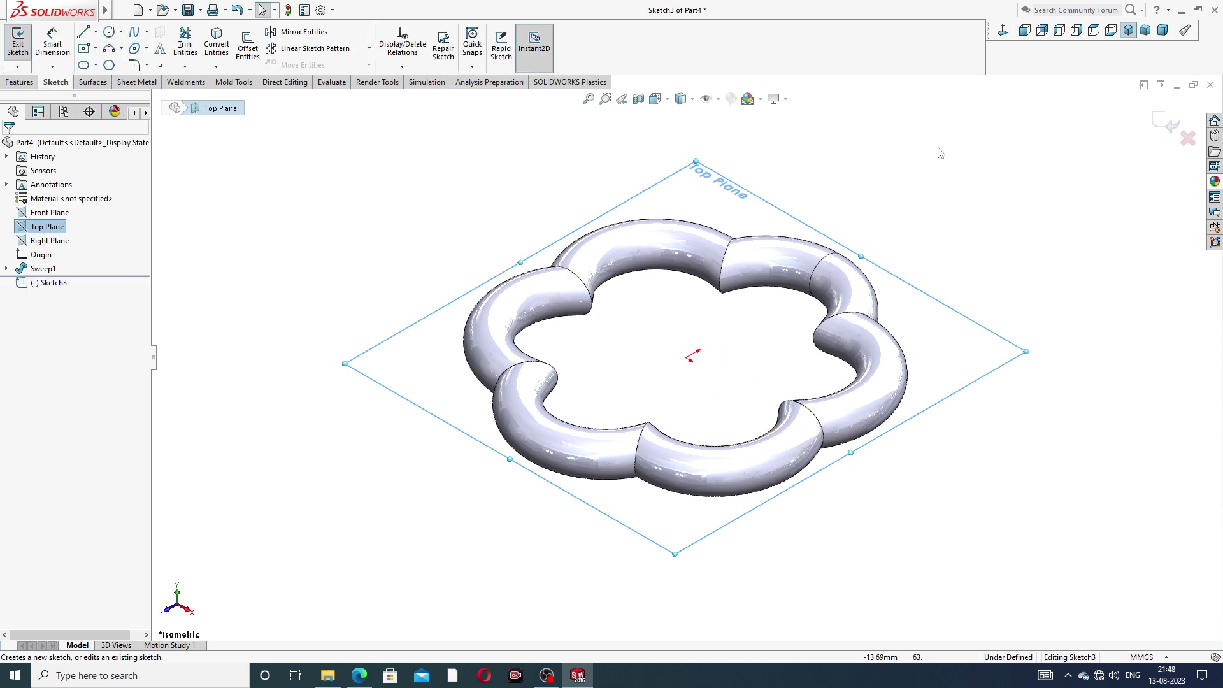
left_click(1003, 30)
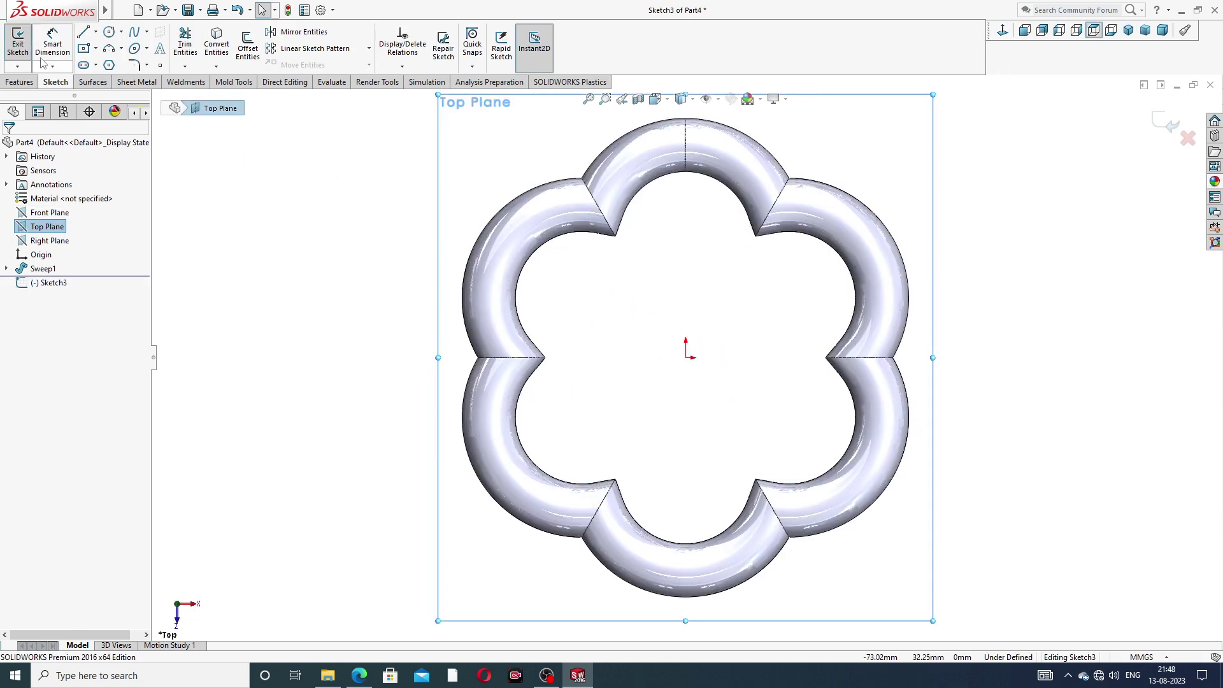
left_click(121, 31)
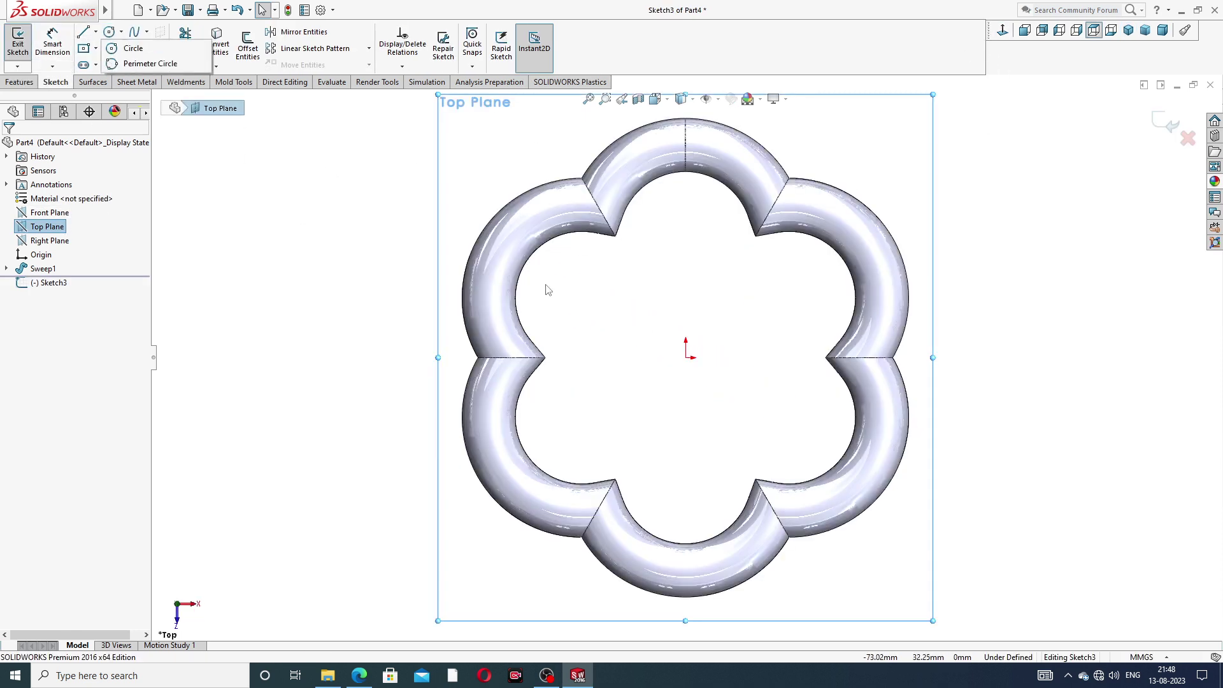
left_click(133, 48)
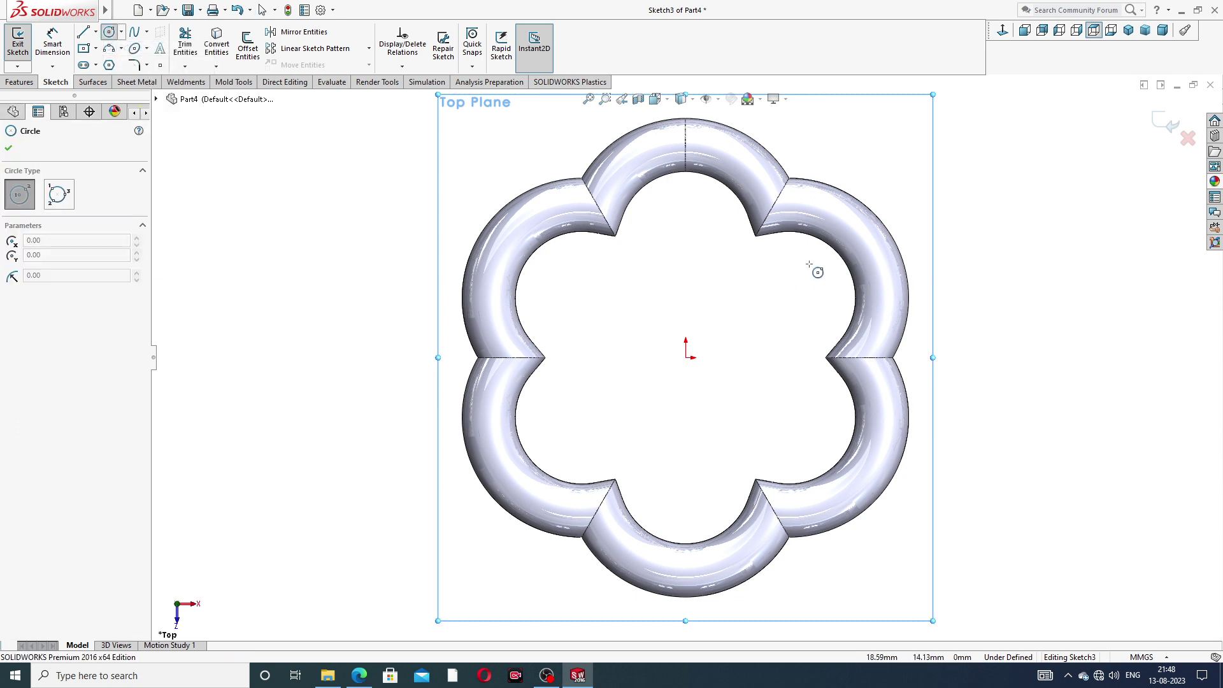
left_click(686, 358)
left_click(733, 299)
right_click(928, 200)
left_click(954, 204)
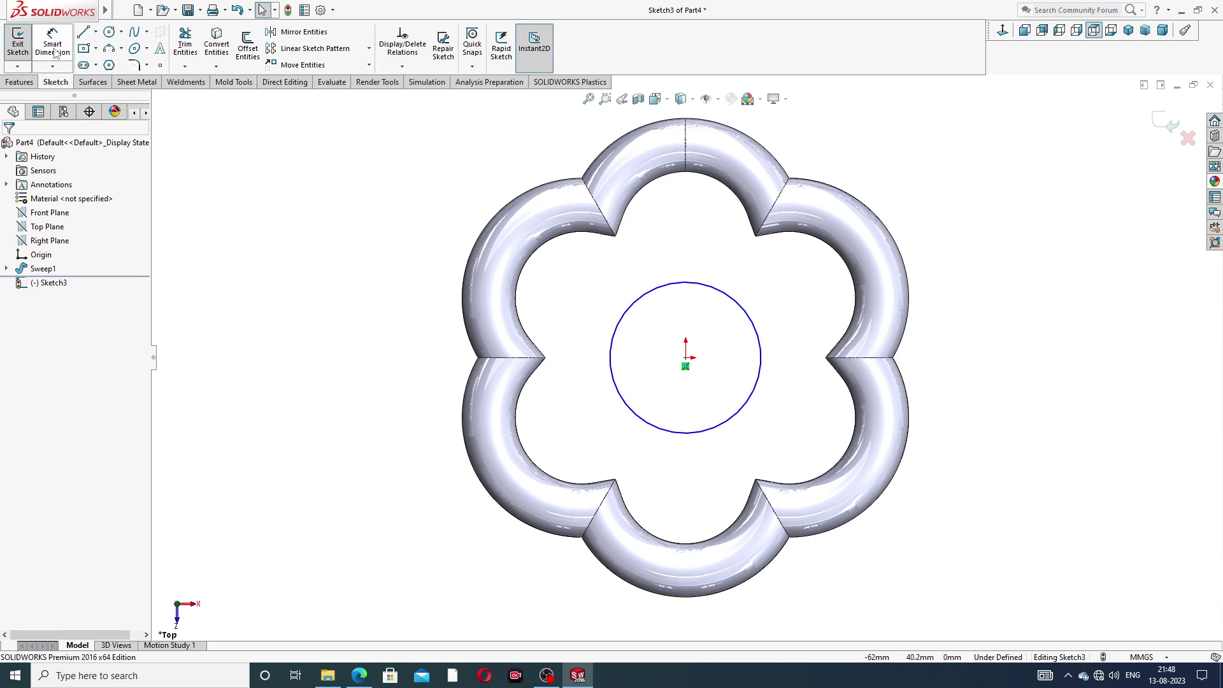
Dimension the circle's diameter to 18 mm so the sketch is fully defined.
left_click(701, 284)
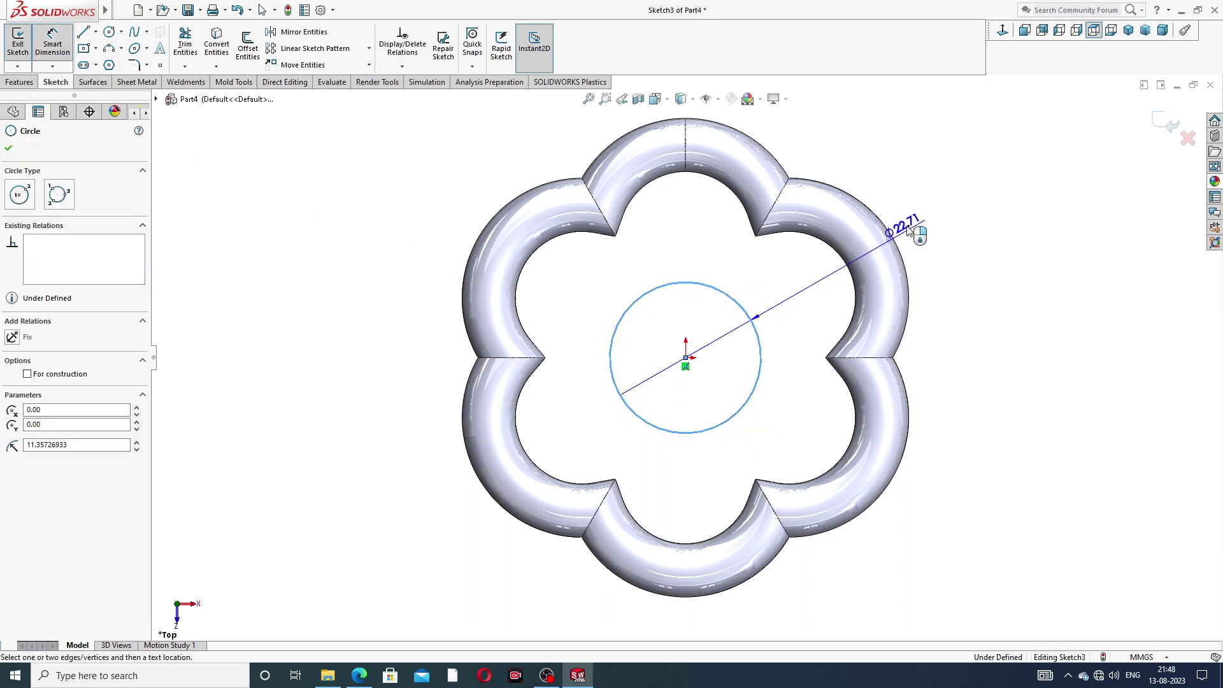
left_click(911, 225)
type("18")
key("Return")
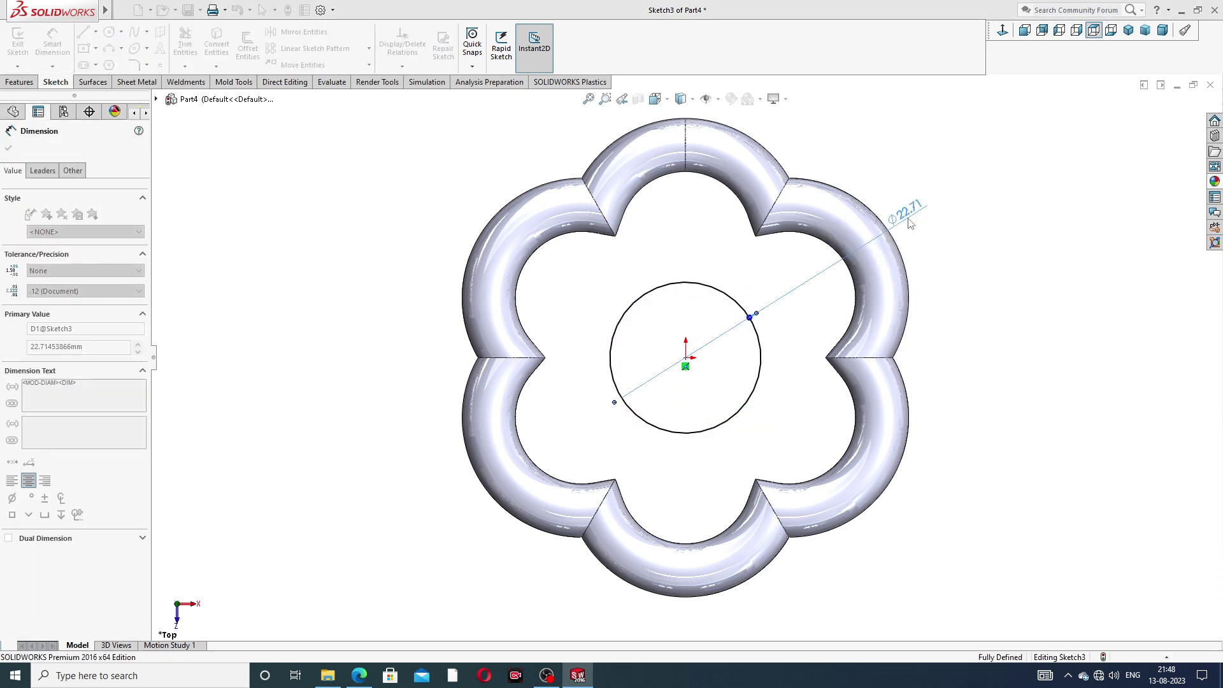
right_click(960, 151)
left_click(987, 189)
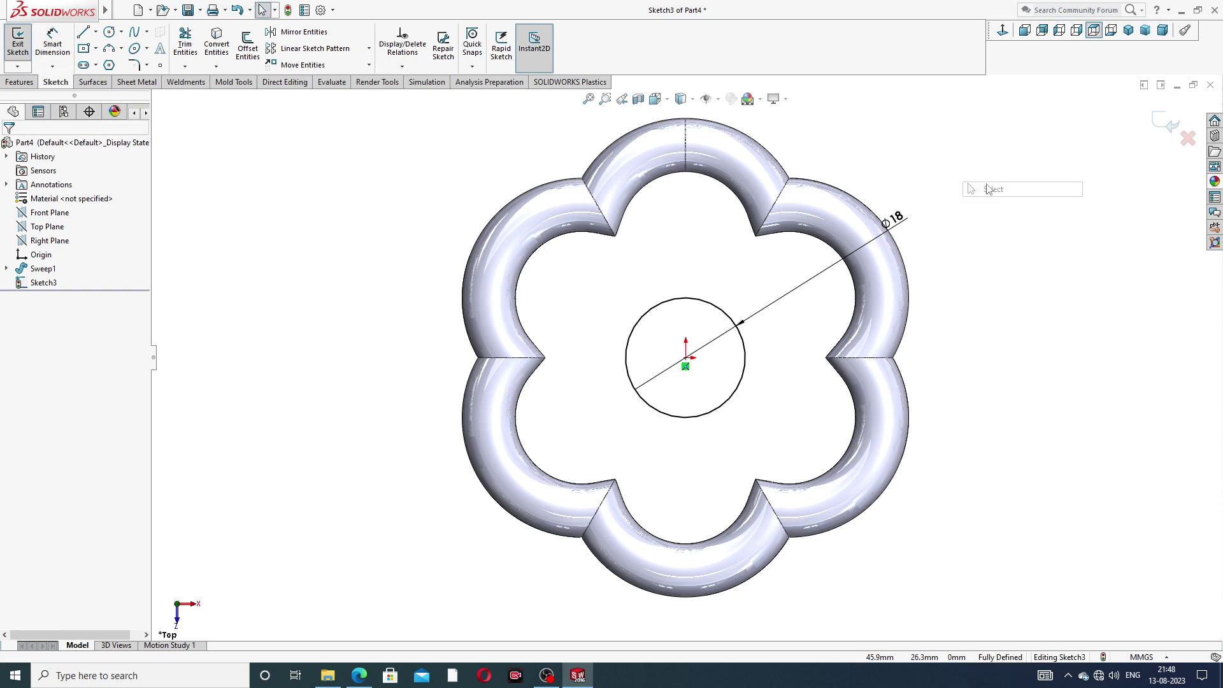
left_click(19, 81)
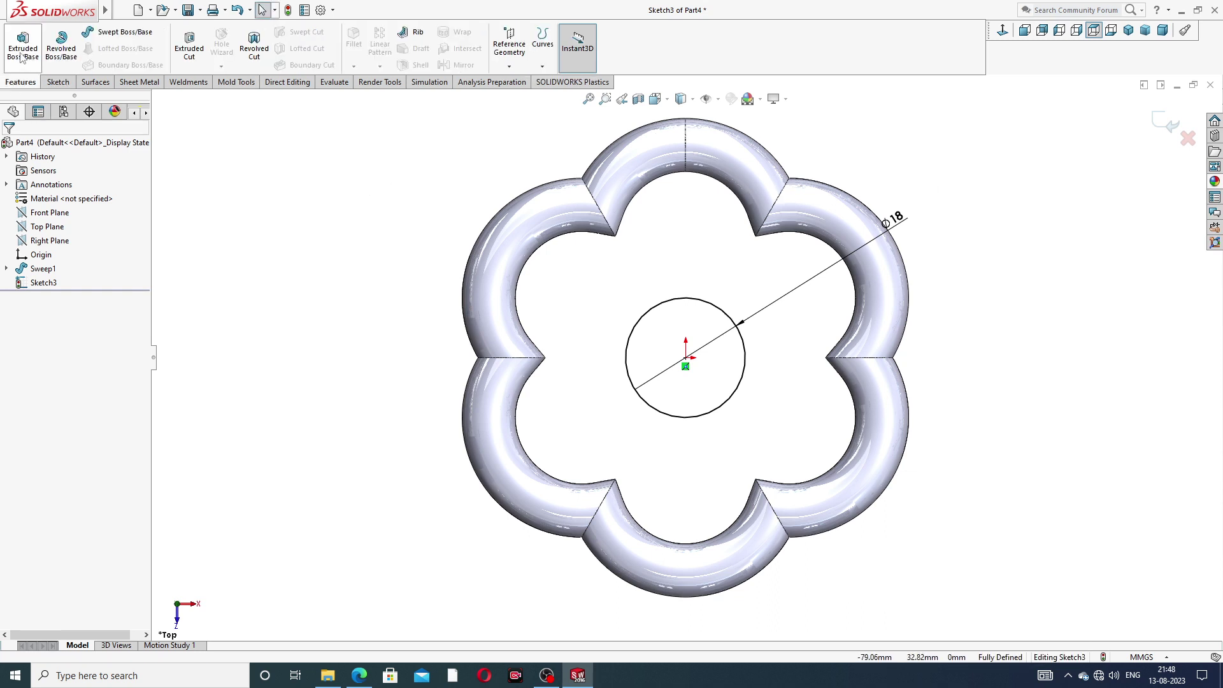
Extrude the Ø18 circle 10 mm with Mid Plane to form the hub cylinder.
left_click(26, 51)
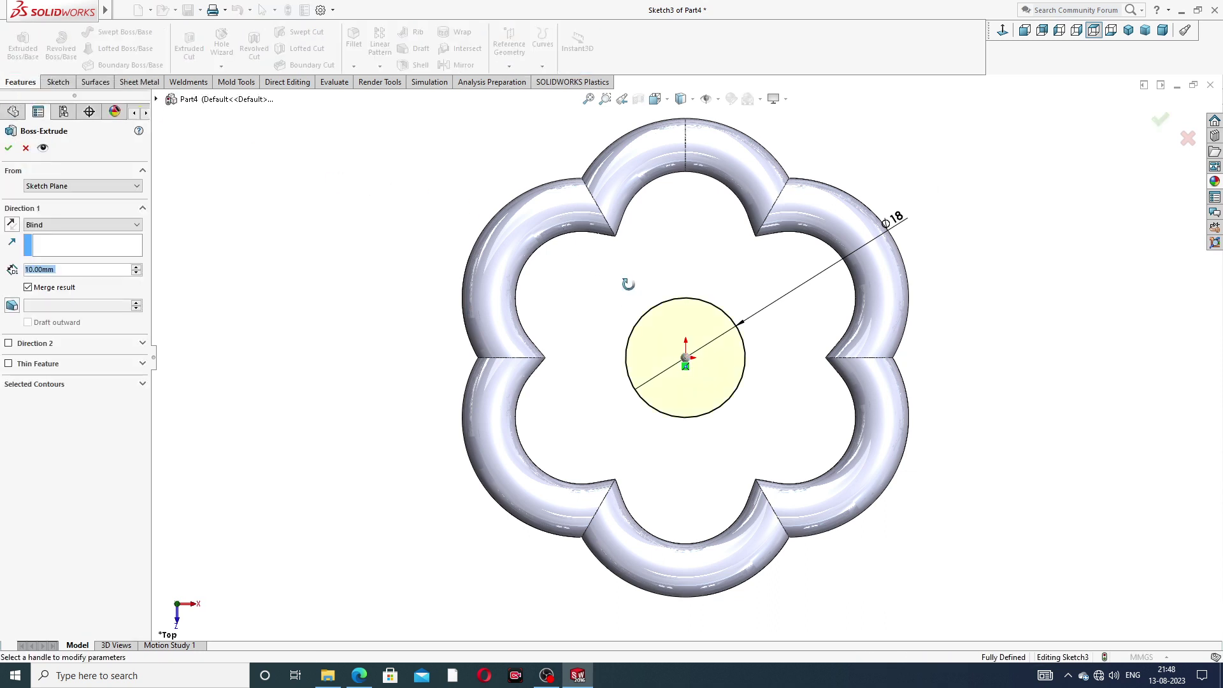
left_click(110, 226)
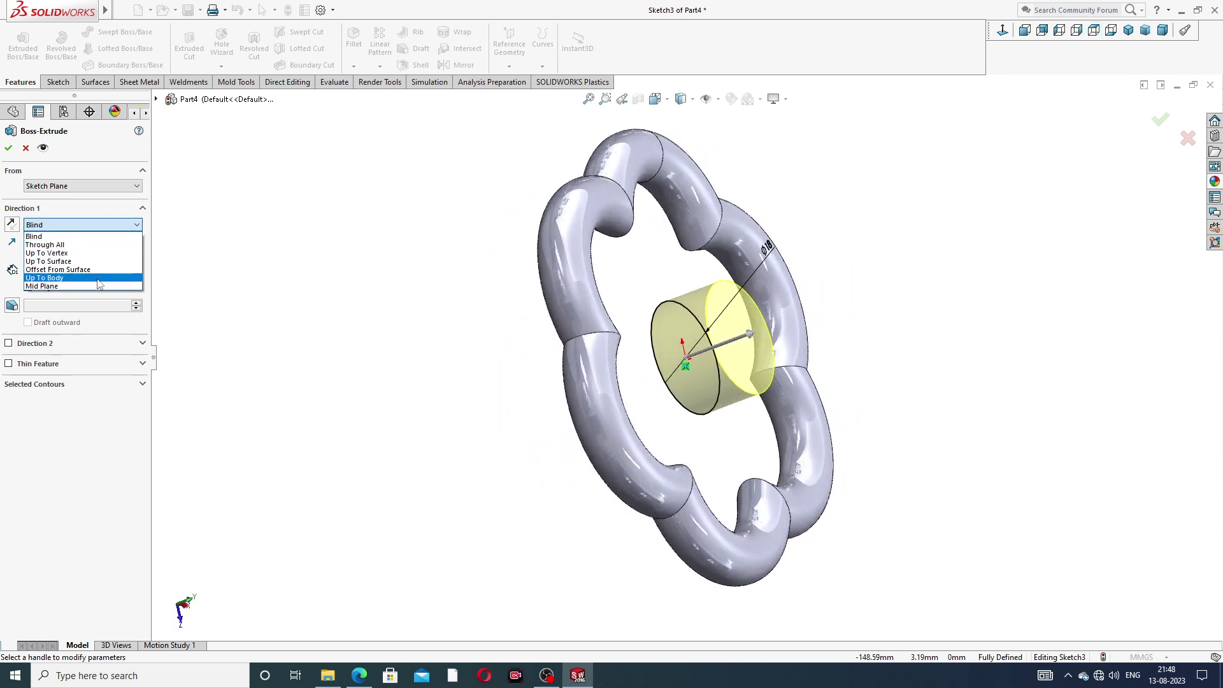
left_click(94, 287)
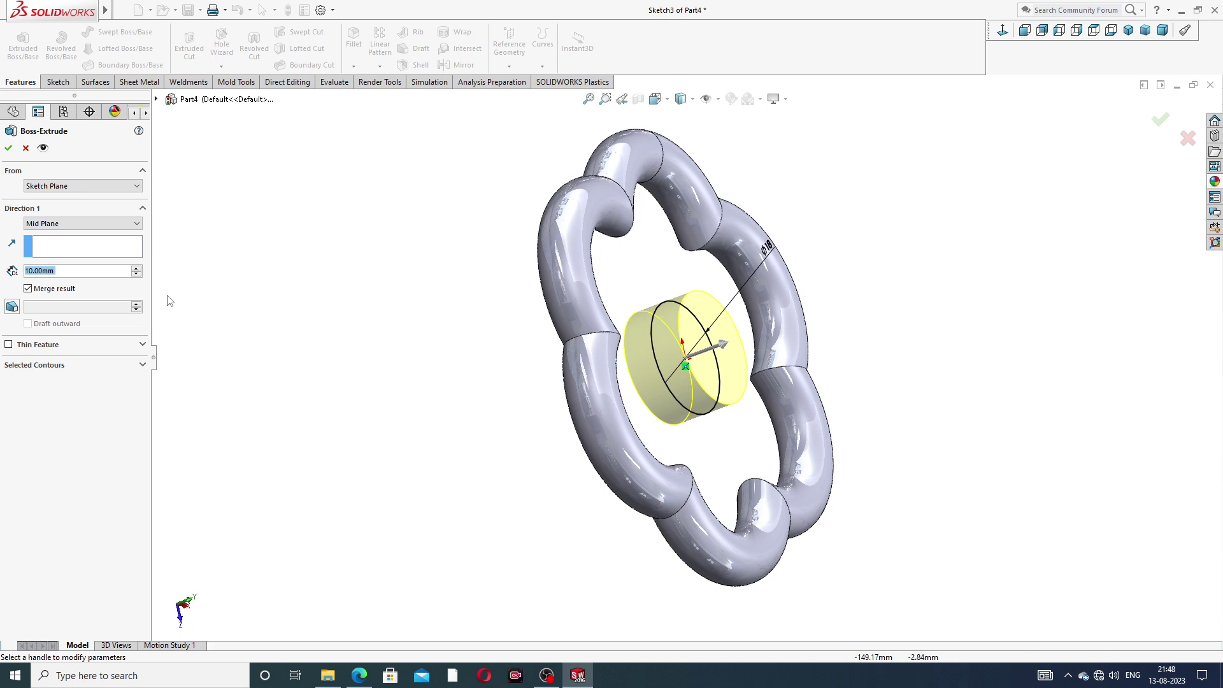
left_click(365, 684)
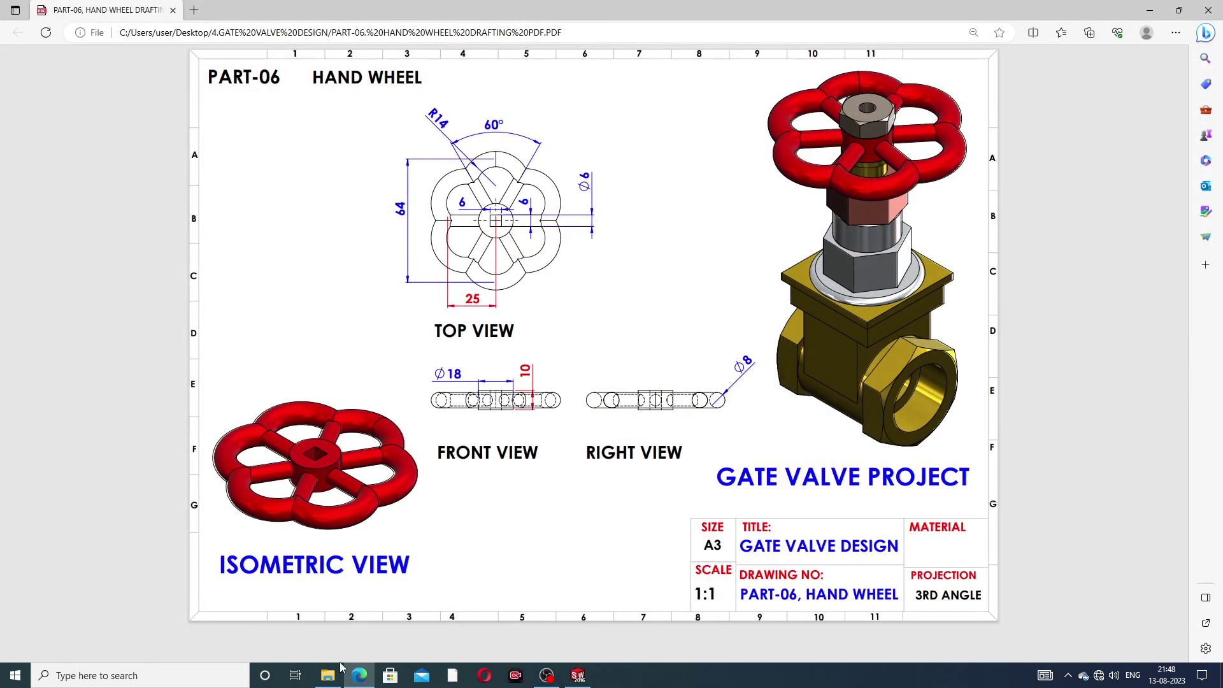
left_click(360, 677)
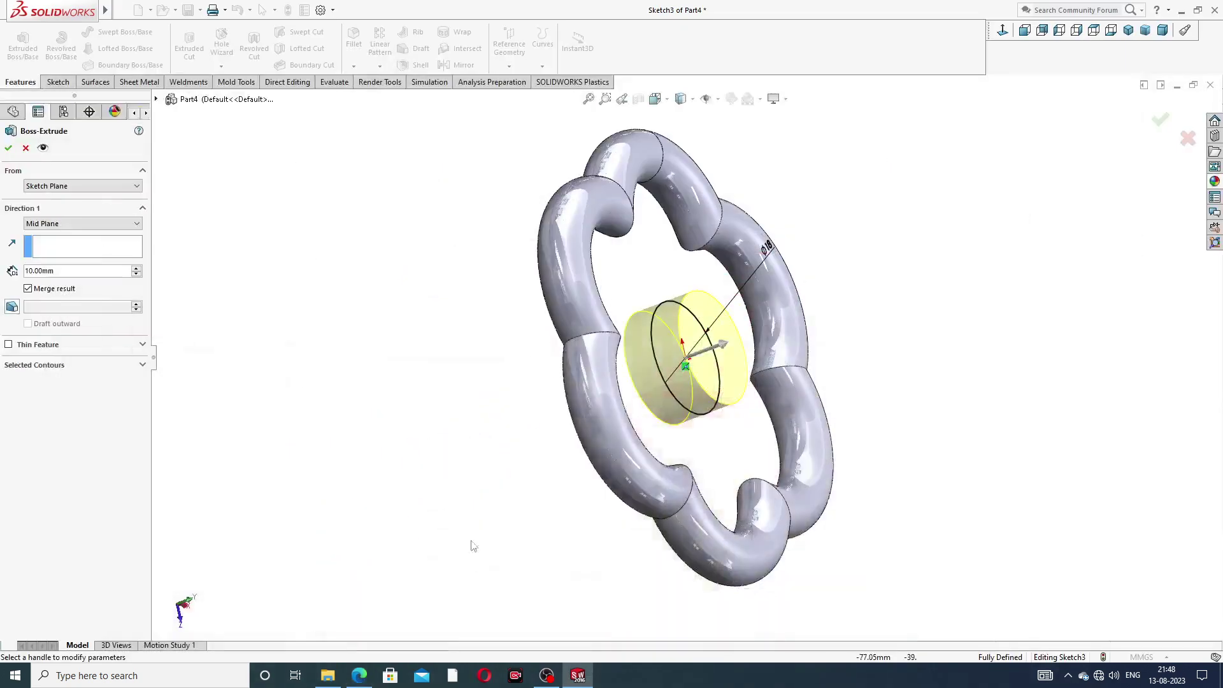
left_click(8, 148)
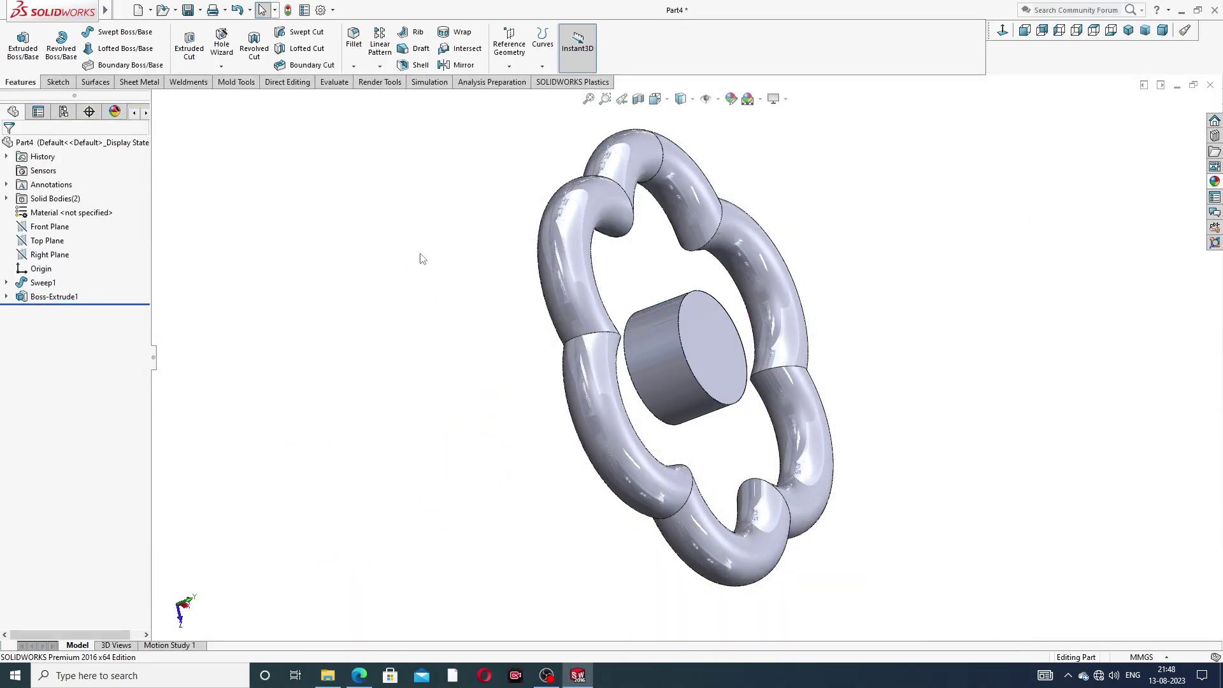
middle_click_drag(765, 321, 767, 281)
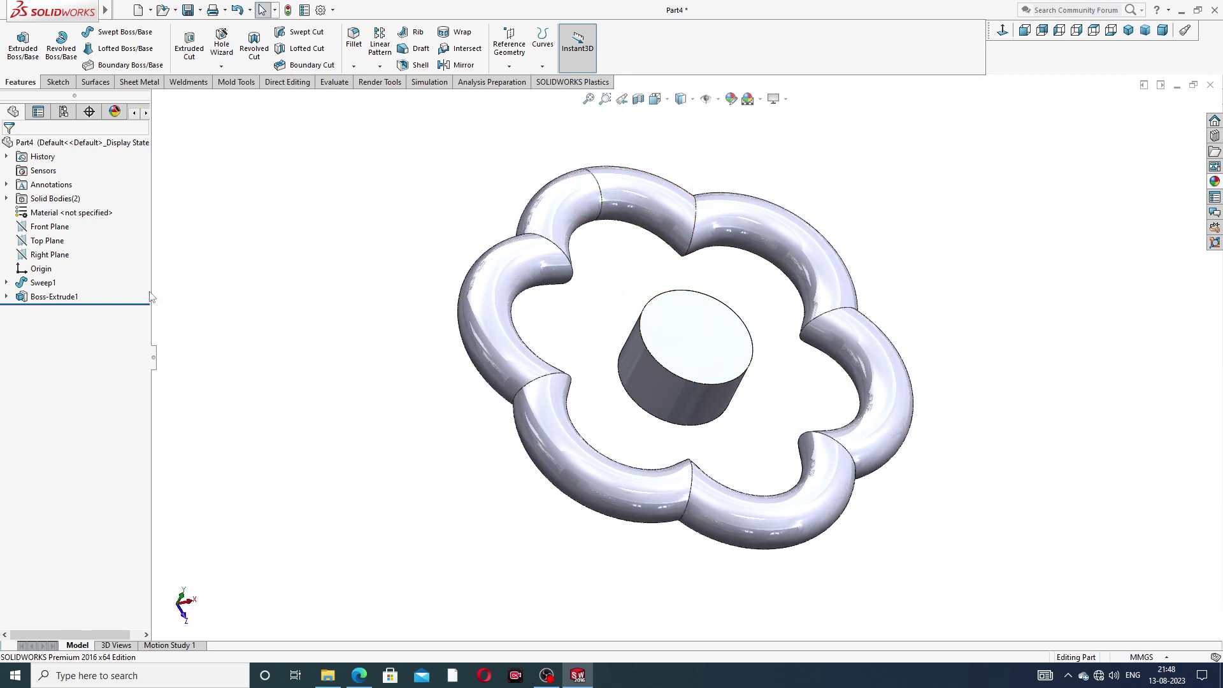
Start a sketch on the Right Plane, view it normal, and draw a circle at the origin.
left_click(60, 258)
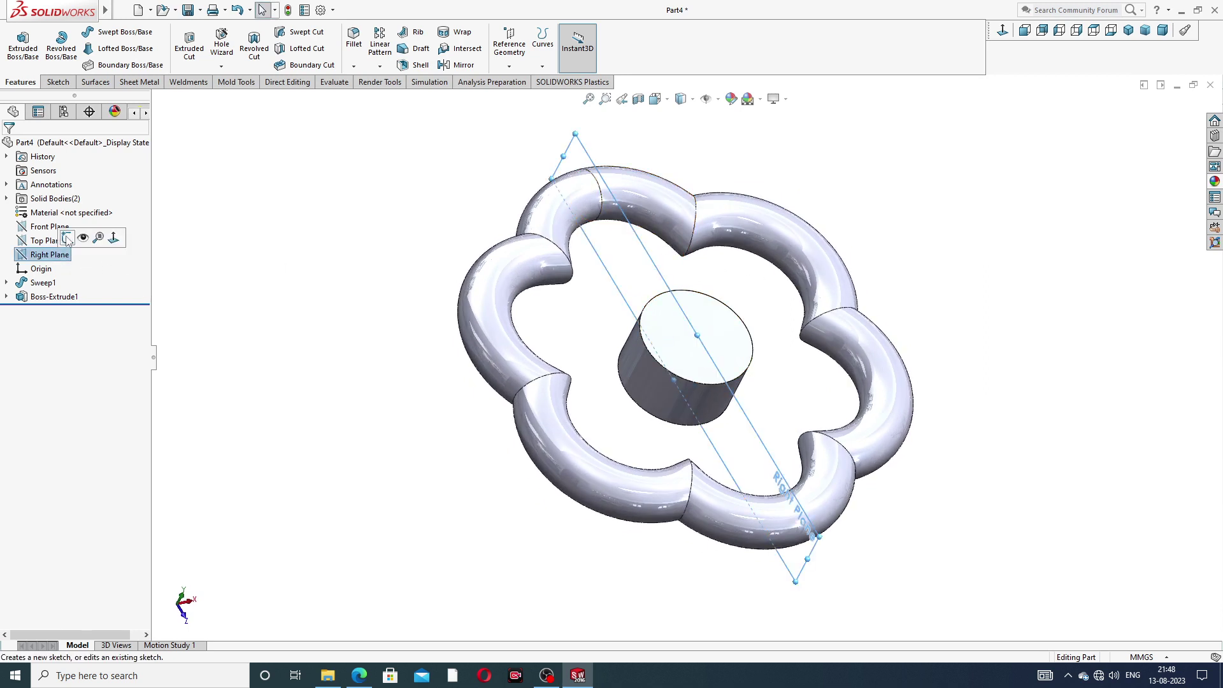
left_click(99, 238)
left_click(1003, 30)
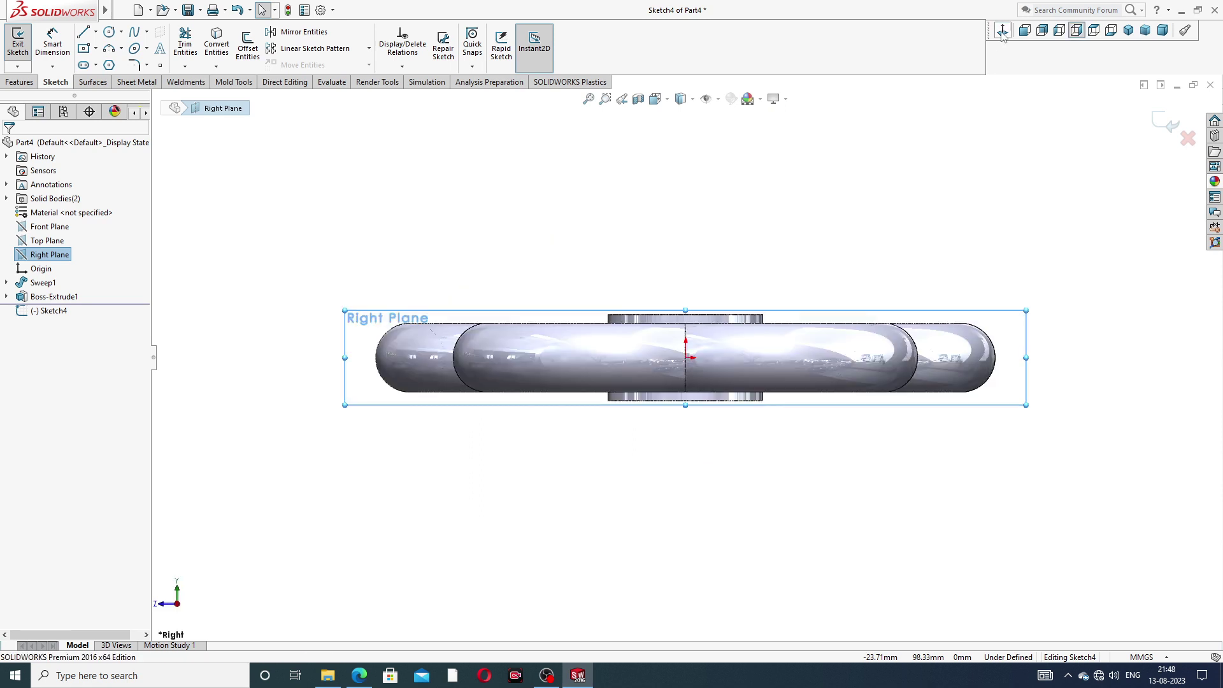
key("f")
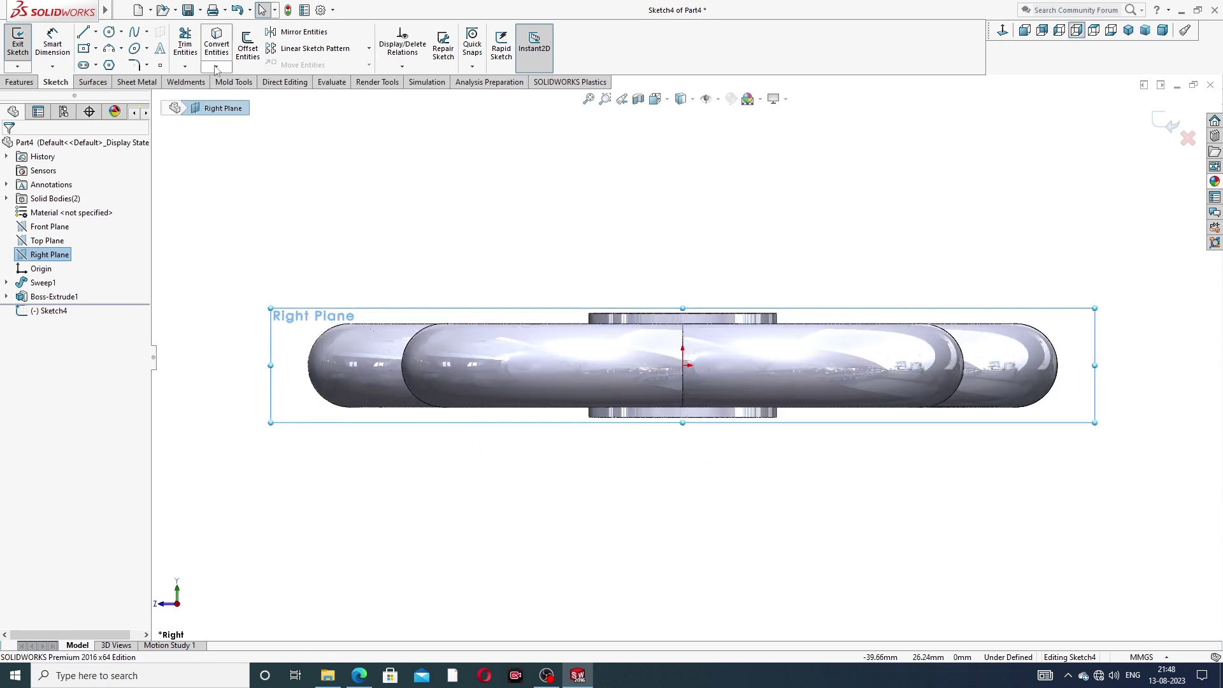
left_click(108, 31)
scroll(698, 388, "down", 3)
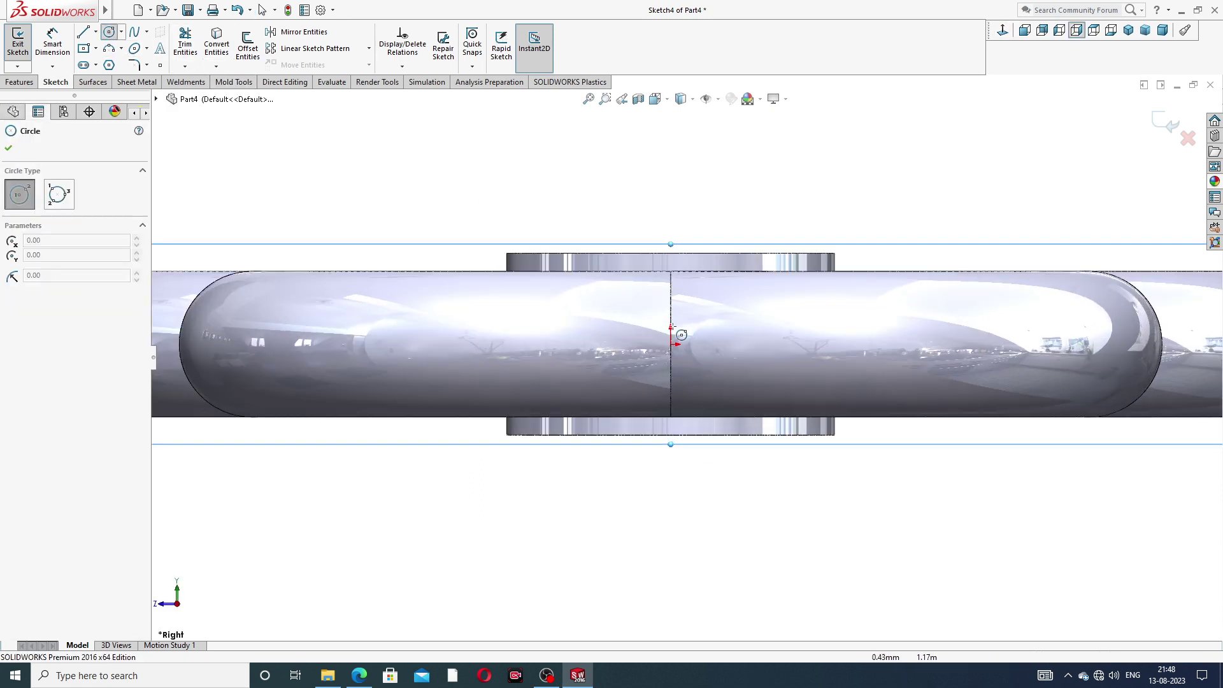
left_click(671, 345)
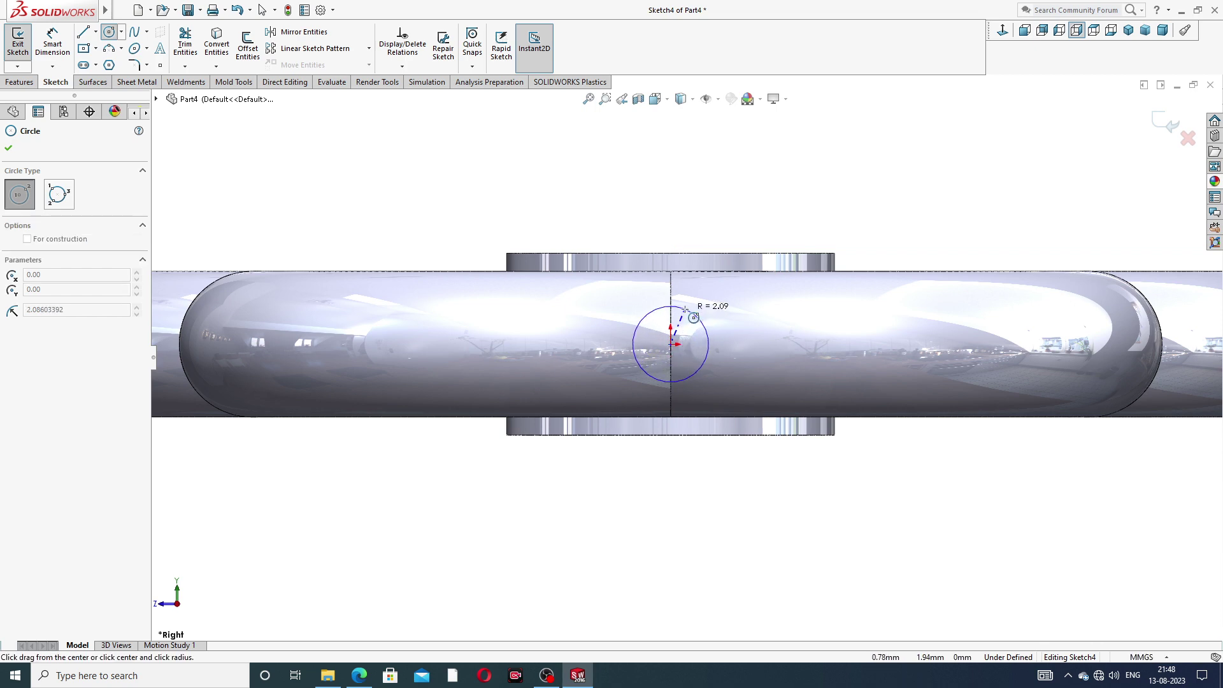
left_click(697, 317)
right_click(784, 230)
left_click(823, 231)
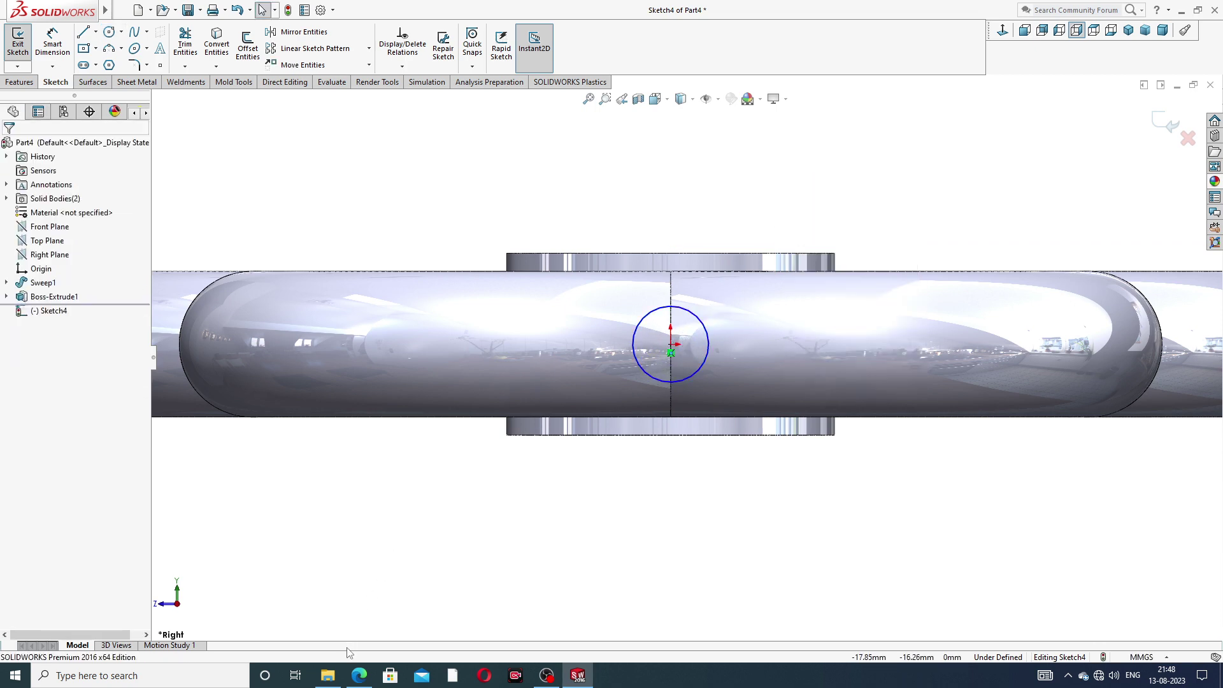
Check the drawing for the spoke size and dimension the circle to Ø6 mm.
left_click(359, 675)
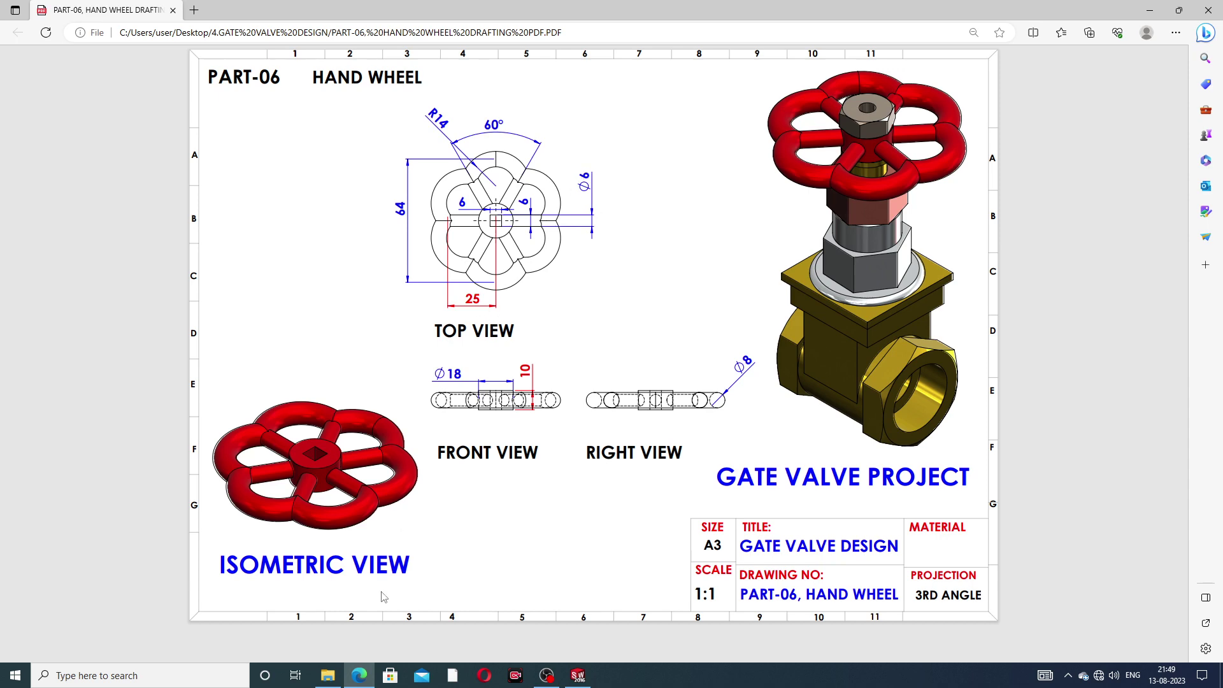
left_click(359, 675)
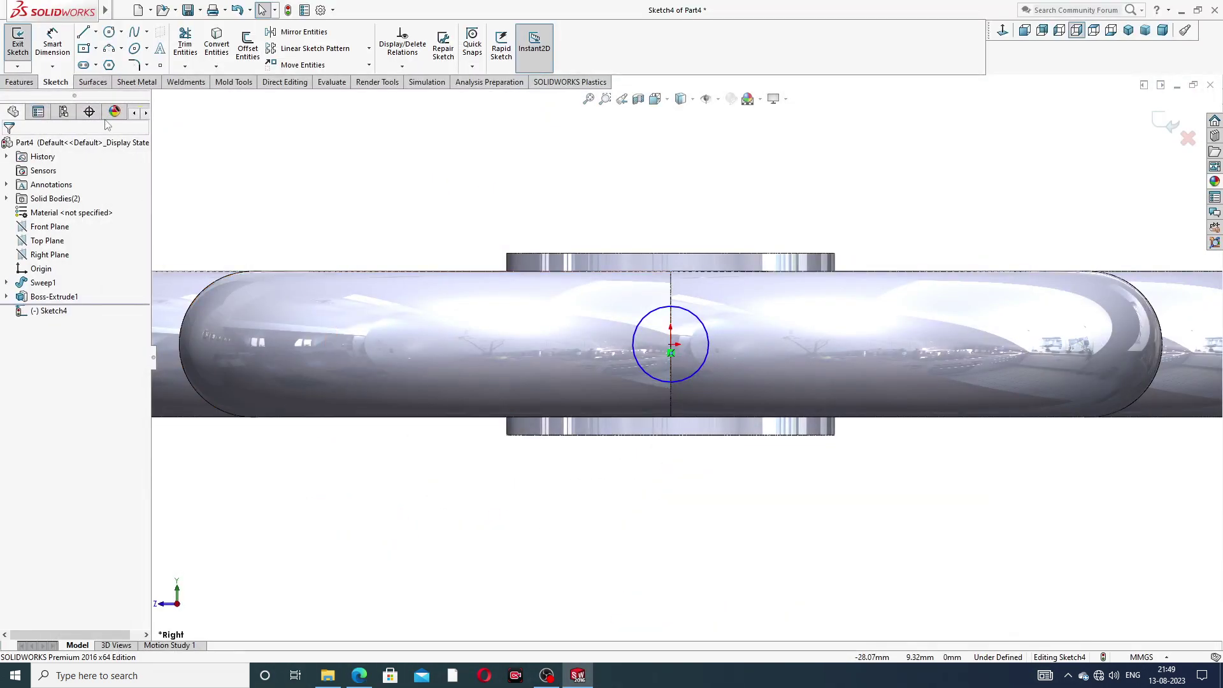
left_click(52, 43)
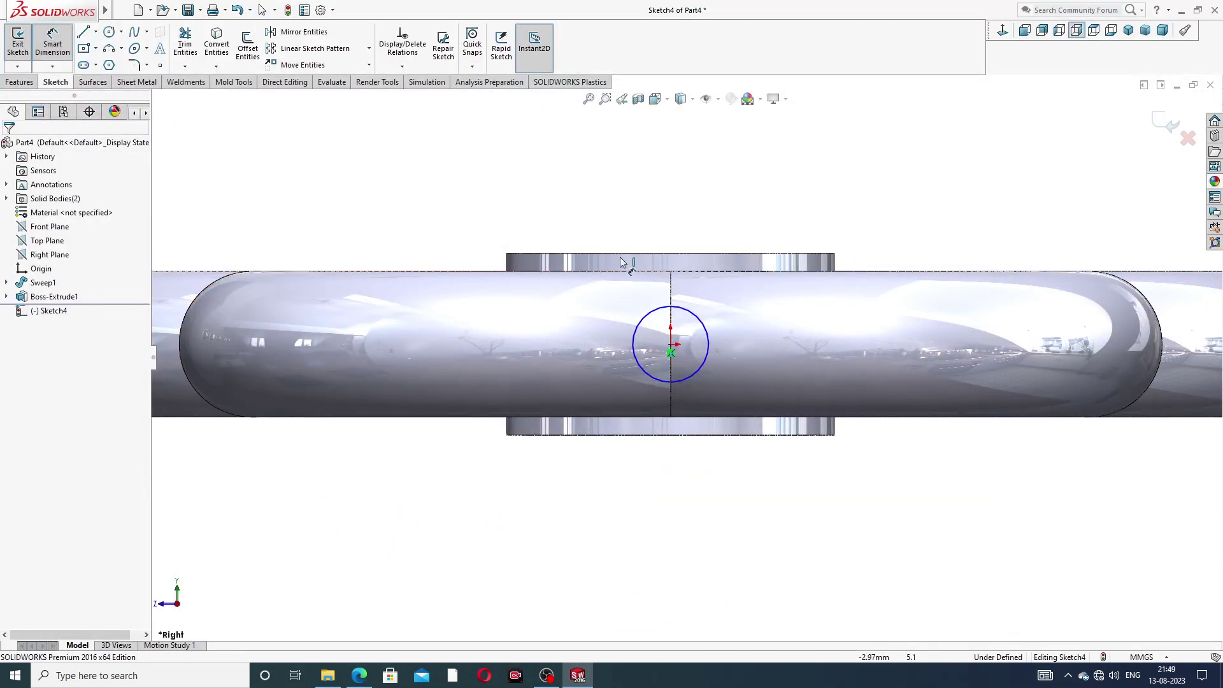
left_click(686, 316)
left_click(768, 204)
type("6")
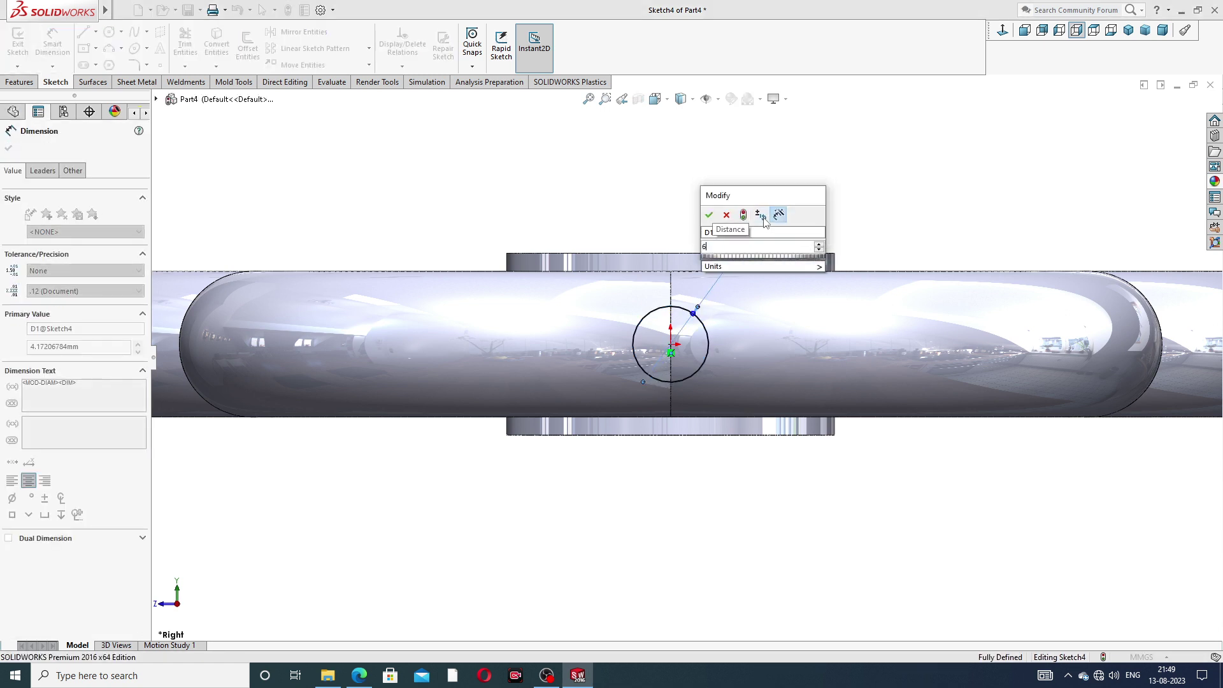
key("Return")
left_click(918, 172)
right_click(838, 183)
left_click(854, 189)
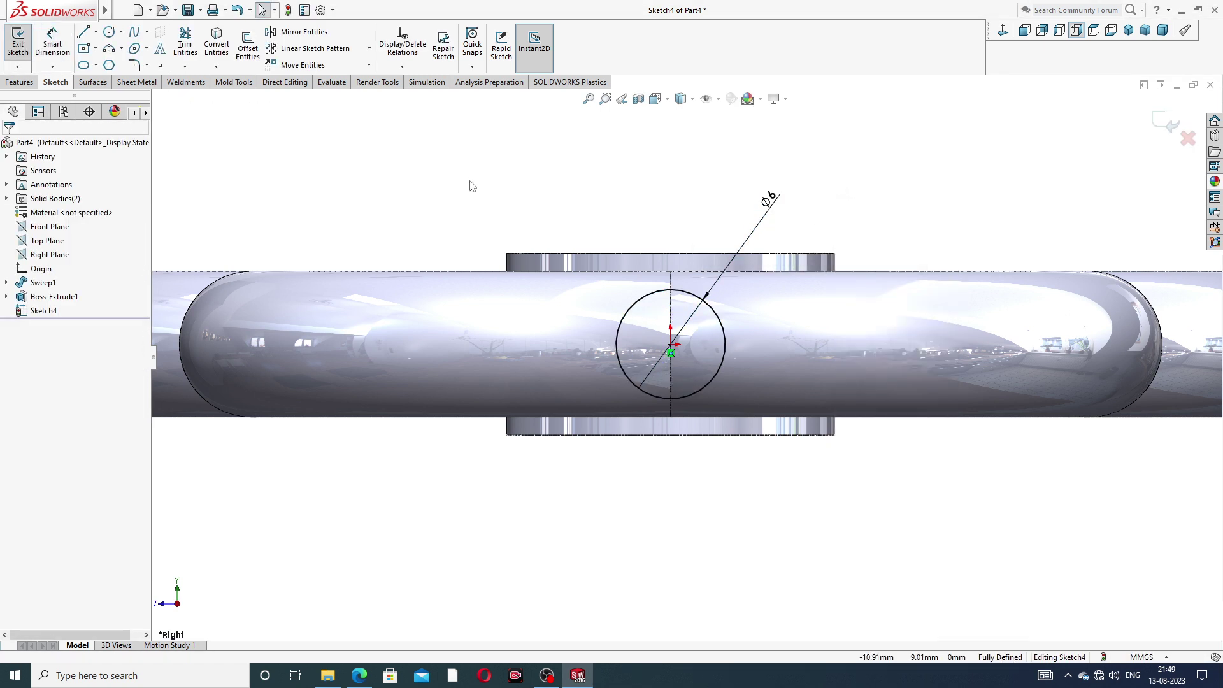
left_click(1129, 30)
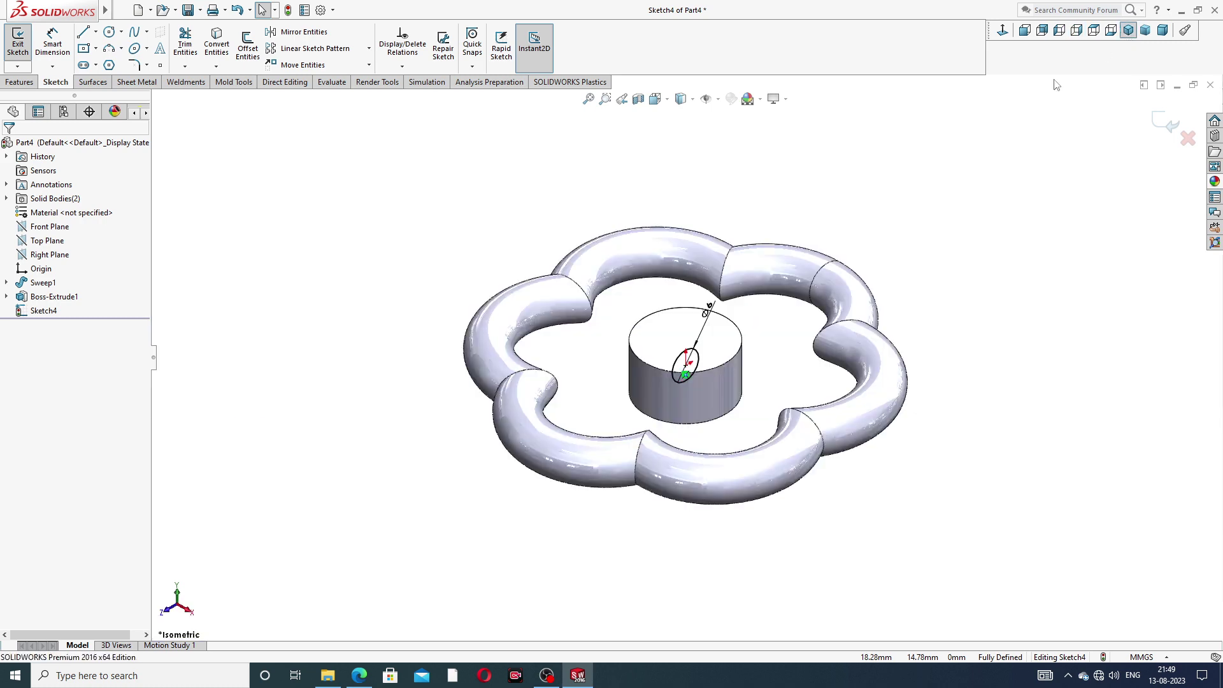
Extrude the Ø6 circle 25 mm to create the first spoke joining hub and rim.
left_click(30, 83)
left_click(23, 44)
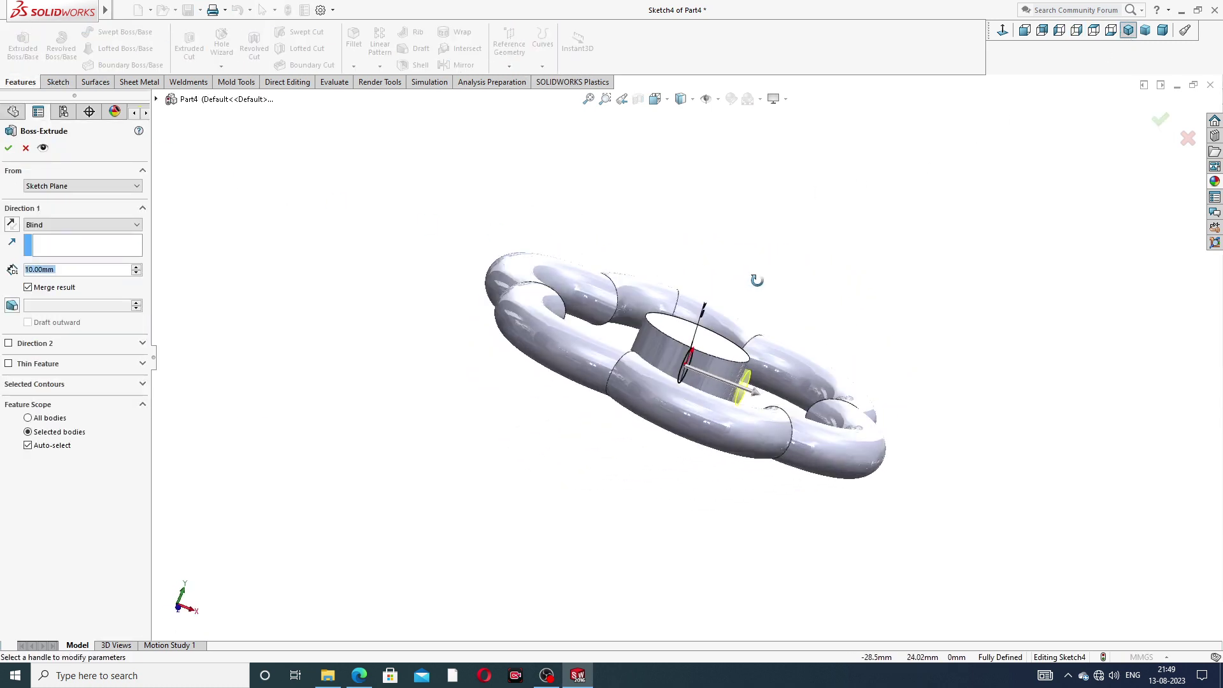
left_click_drag(64, 273, 14, 270)
type("25")
key("Return")
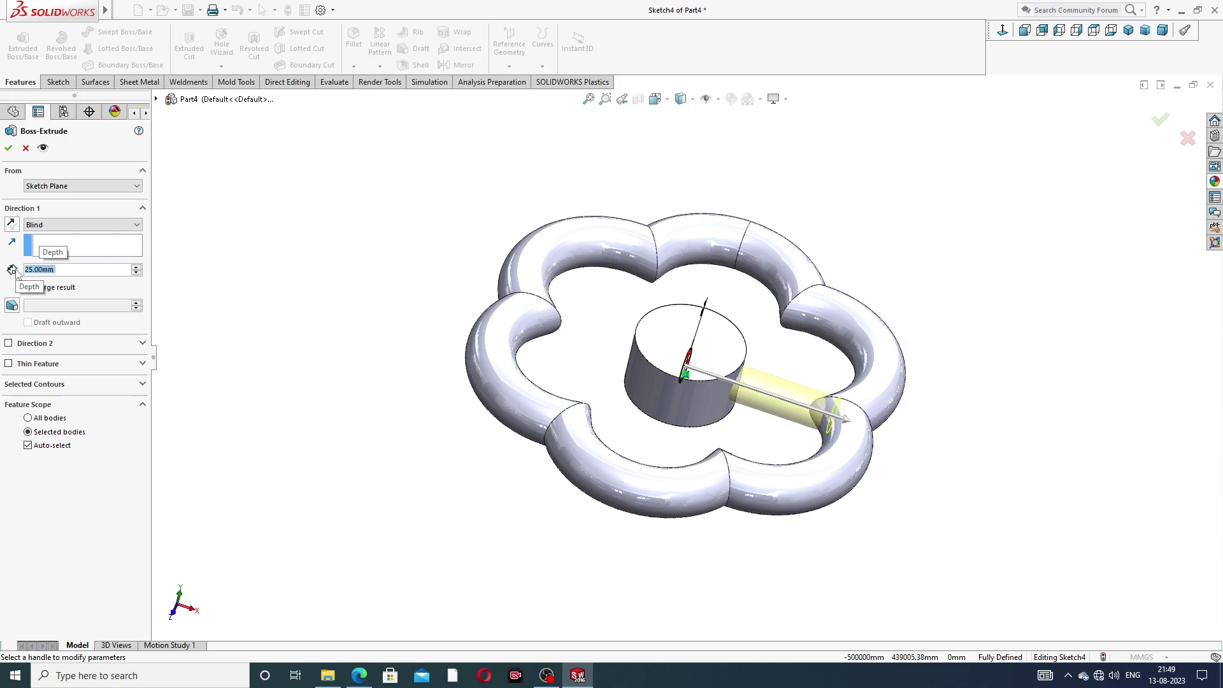
middle_click_drag(890, 358, 773, 400)
left_click(1161, 119)
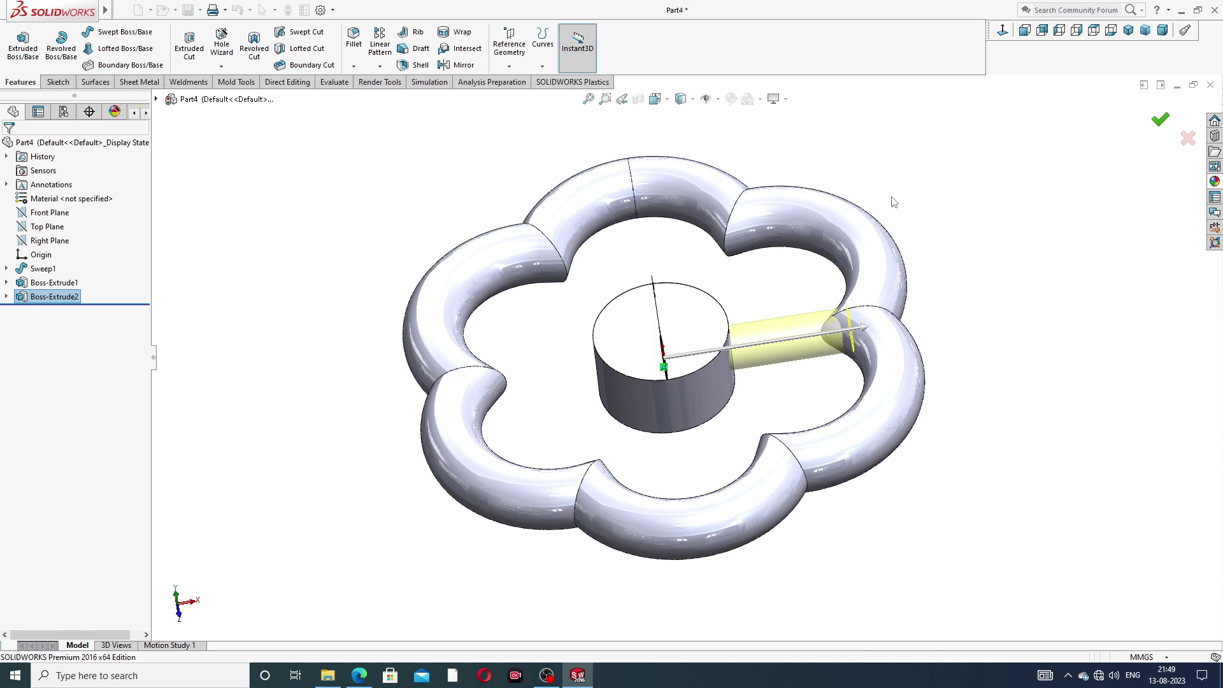
left_click(957, 278)
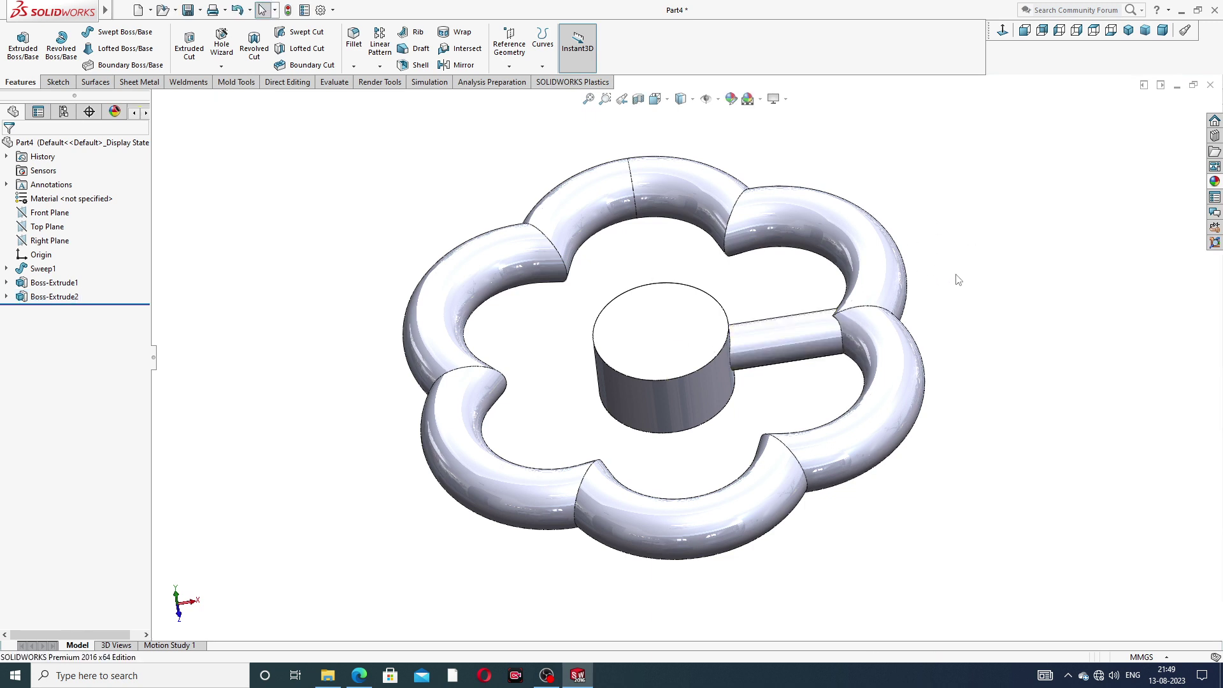
middle_click_drag(975, 320, 863, 303)
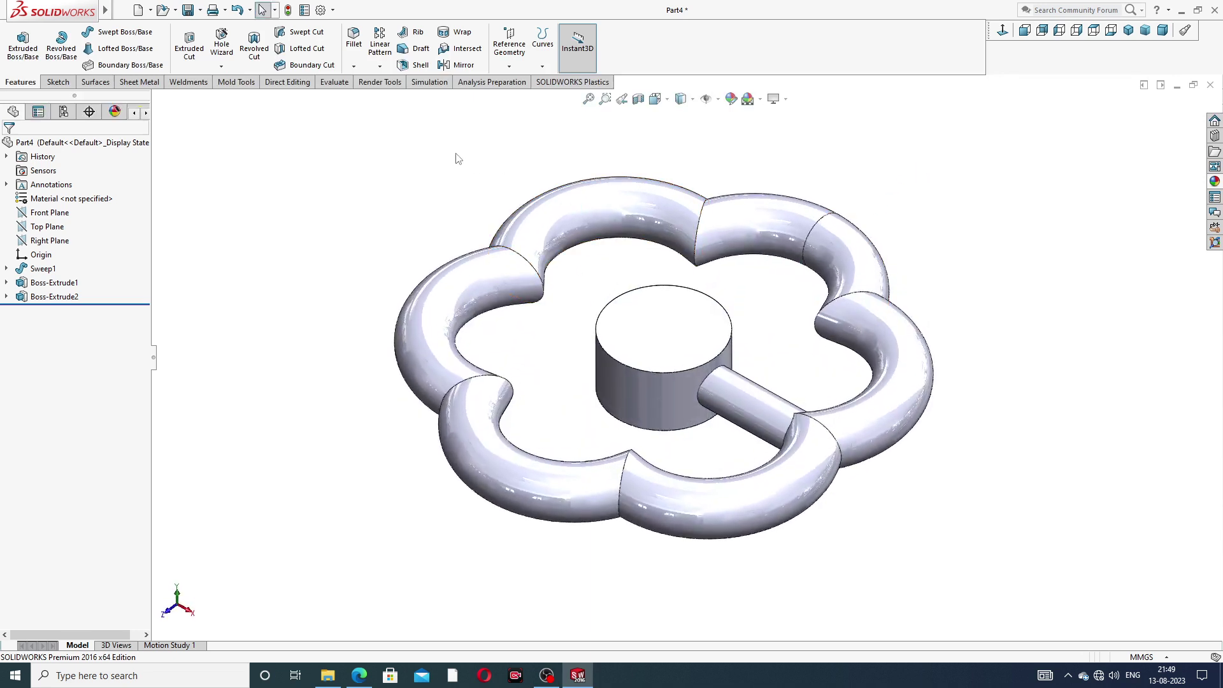
Circular-pattern Boss-Extrude2 around the hub's cylindrical face, 6 equal instances over 360°.
left_click(380, 66)
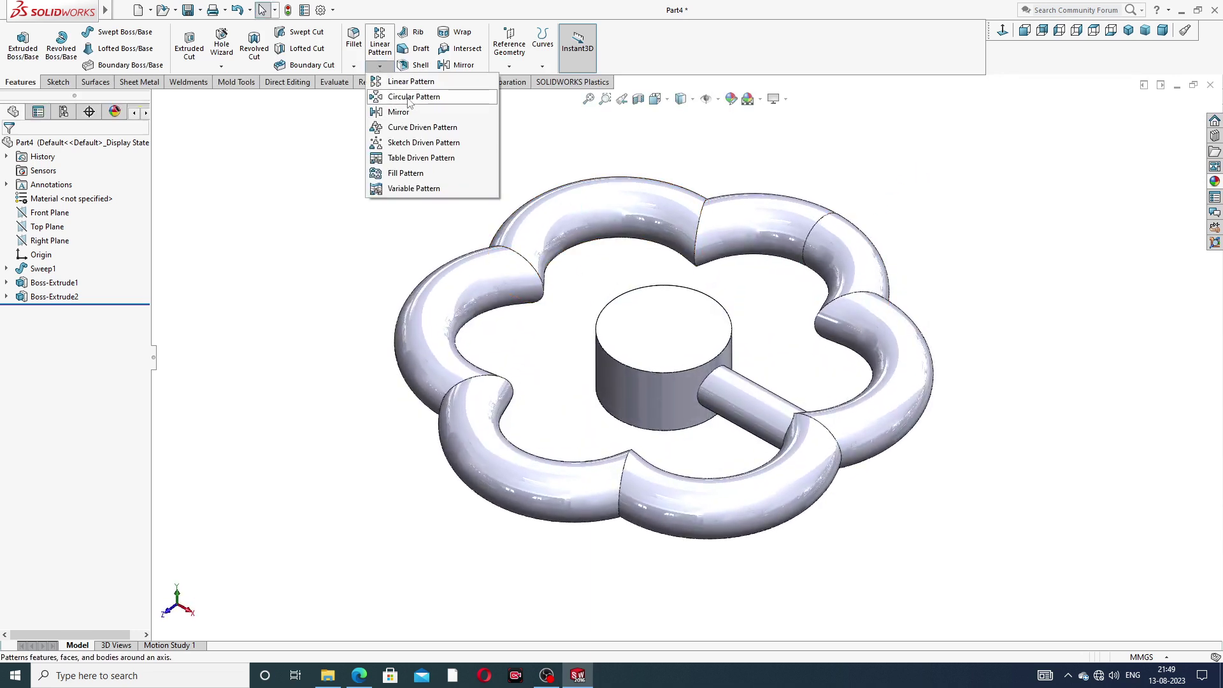
left_click(408, 97)
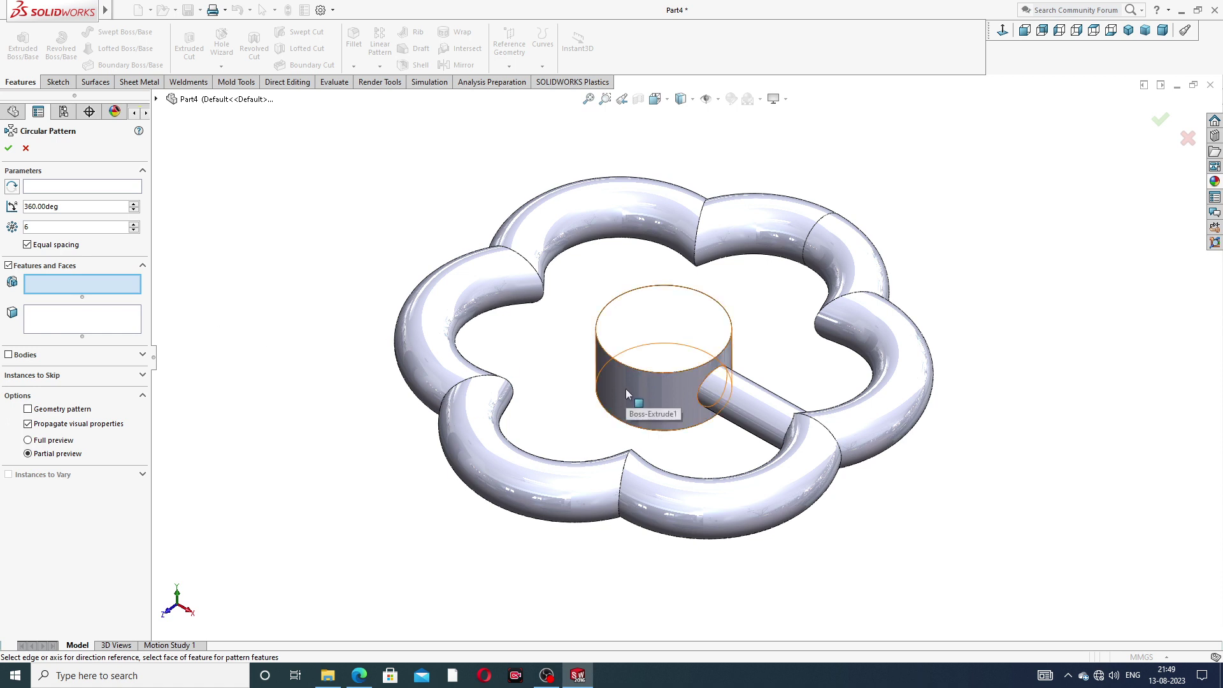
left_click(136, 186)
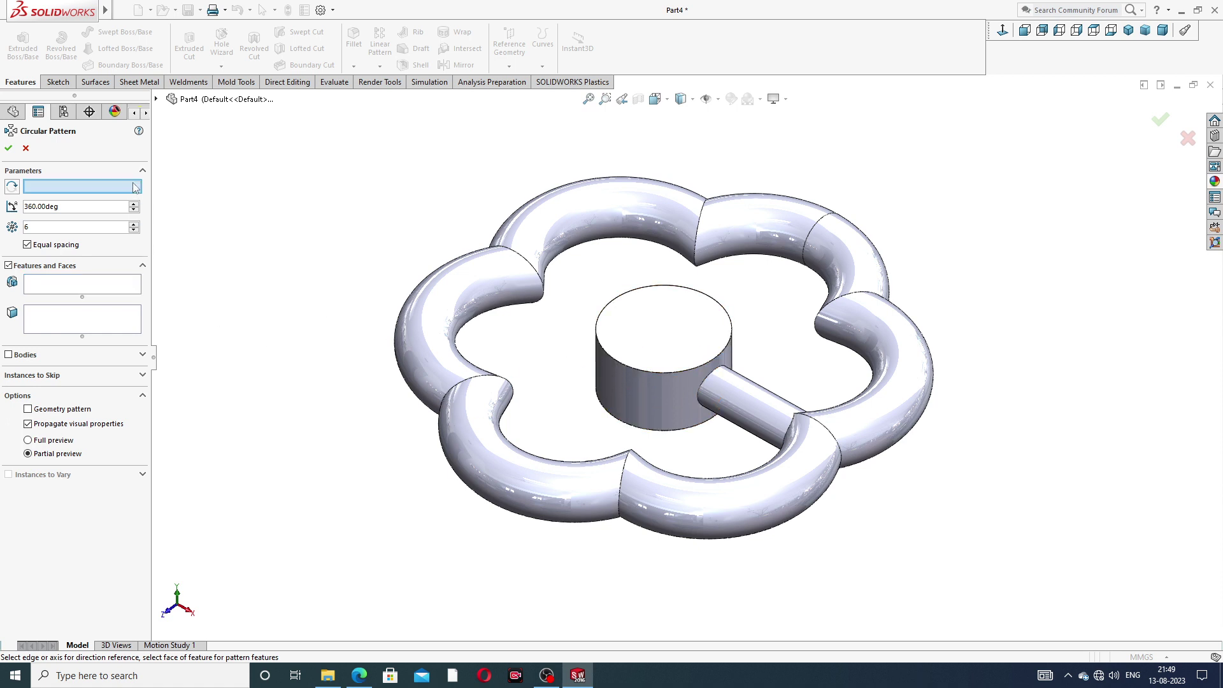
left_click(622, 391)
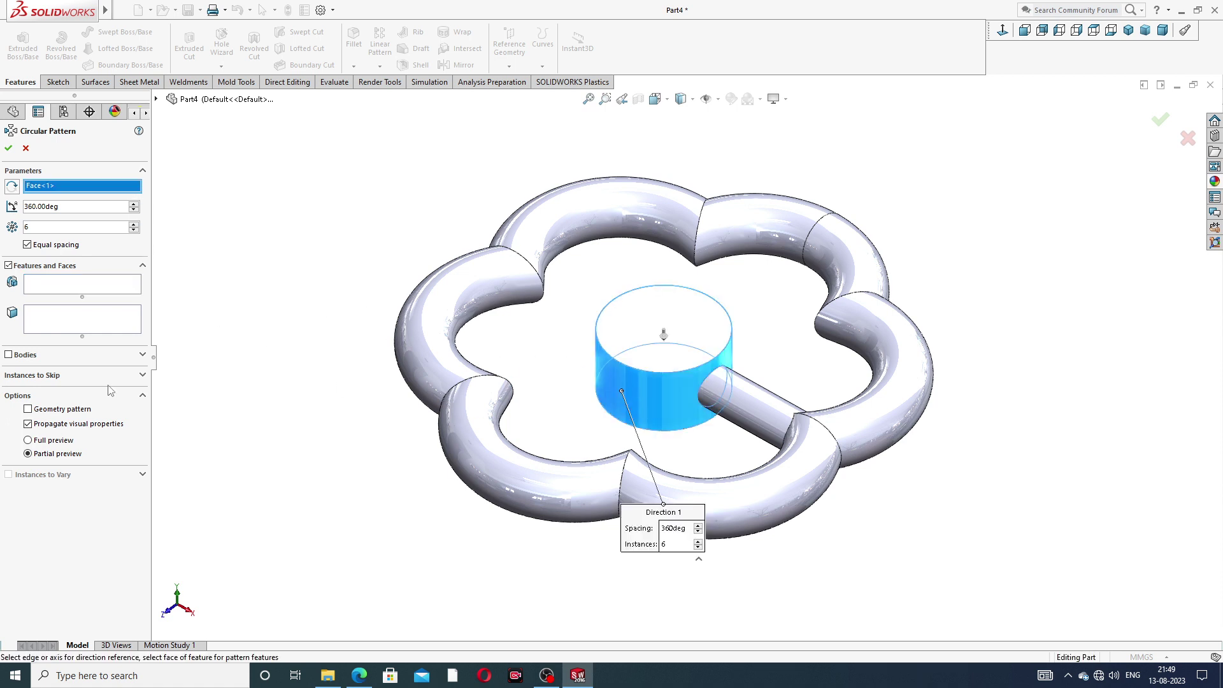
left_click(99, 288)
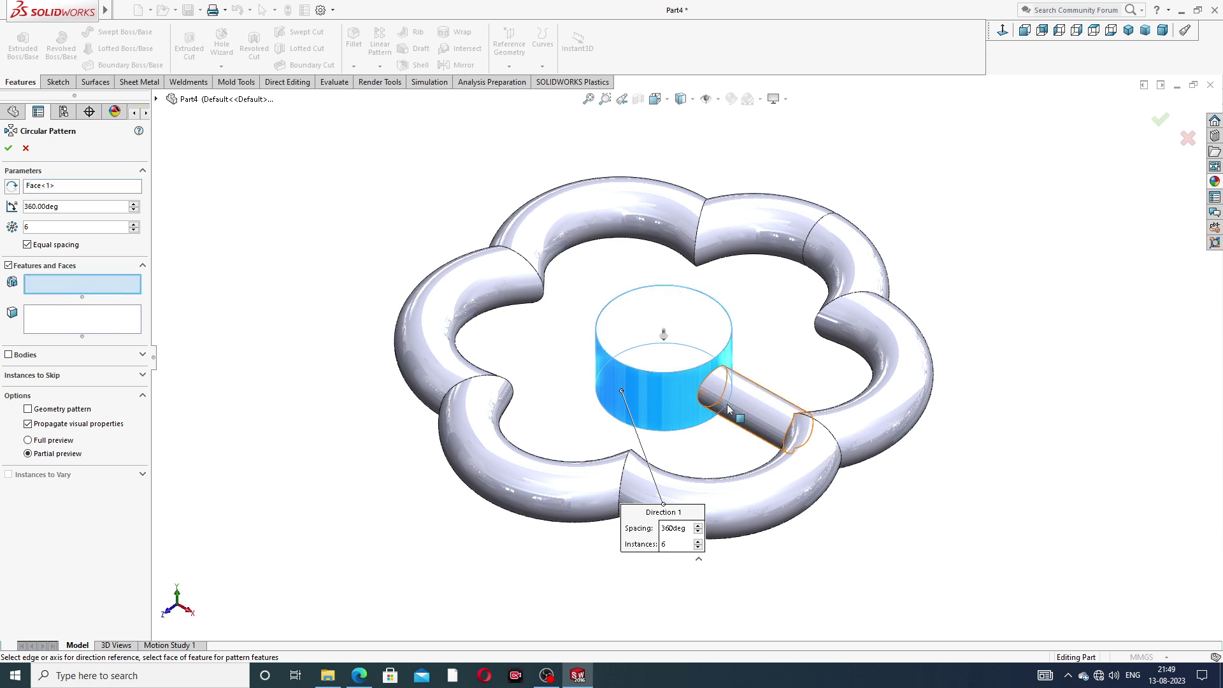
left_click(752, 411)
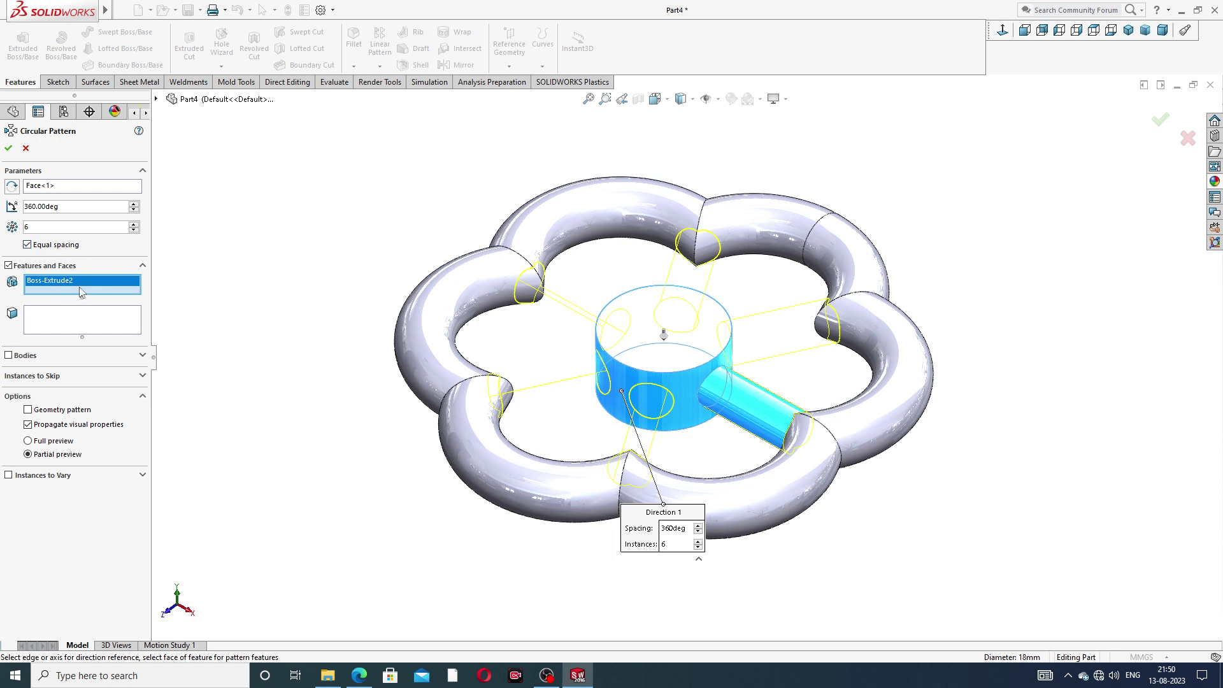
left_click(9, 149)
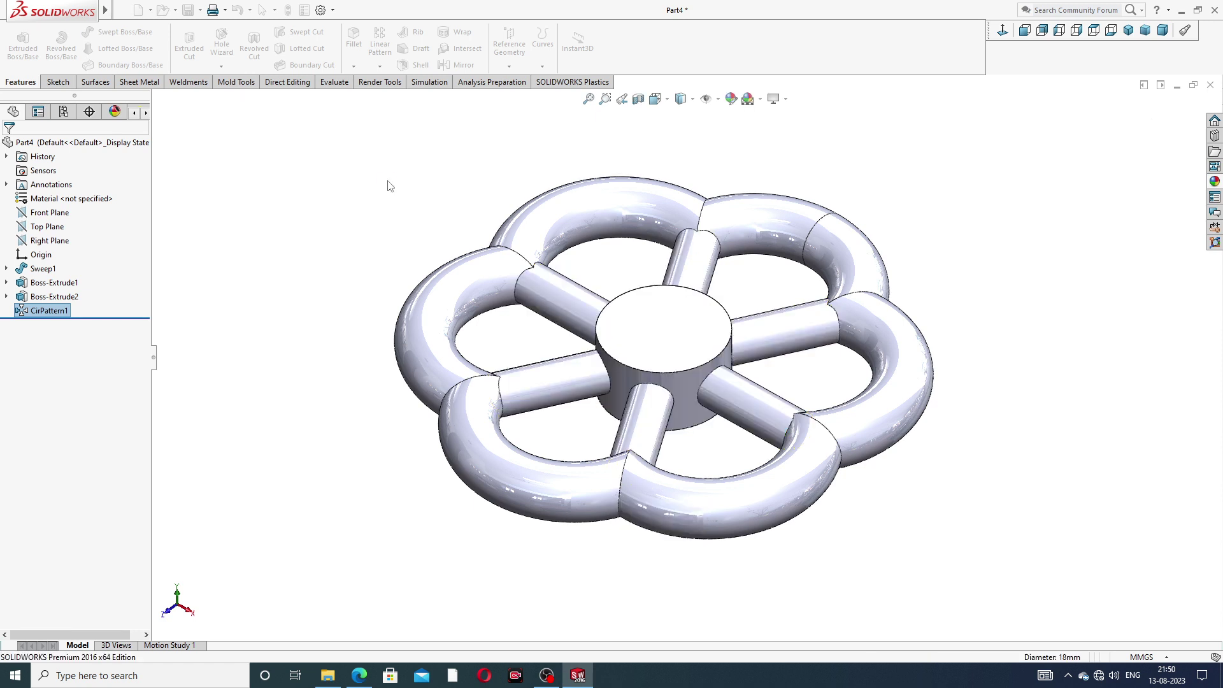
middle_click_drag(716, 306, 701, 395)
left_click(359, 675)
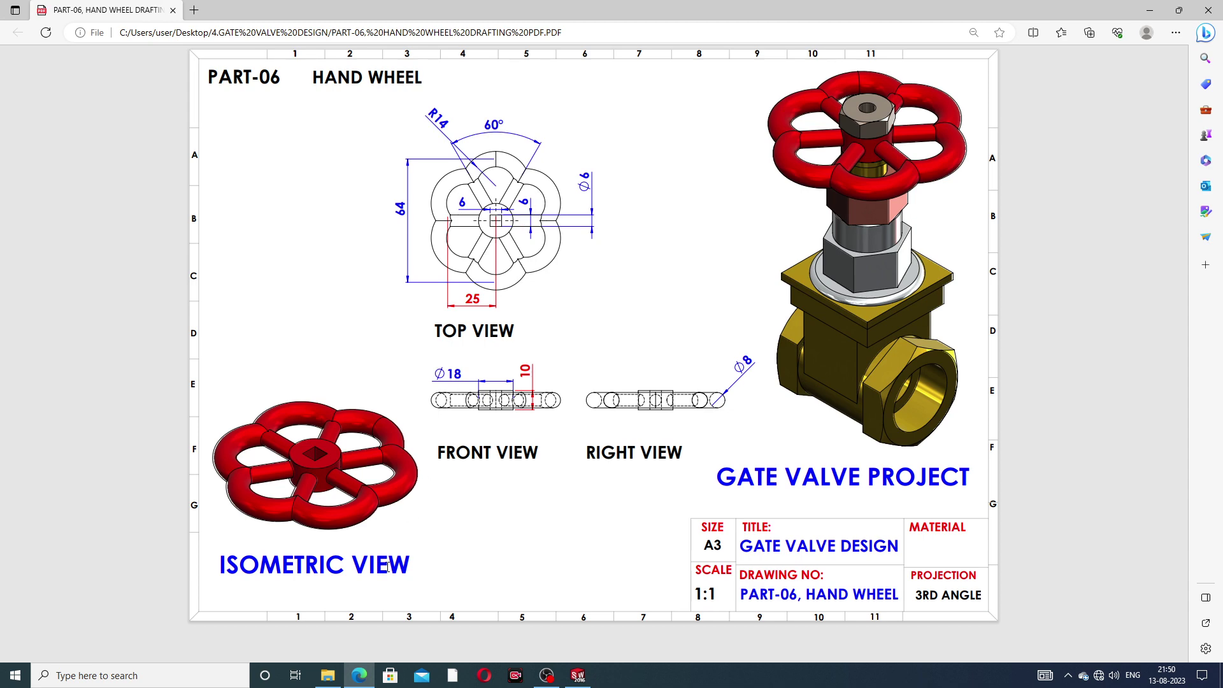
Return from the hand wheel drawing PDF to the SOLIDWORKS model.
left_click(578, 675)
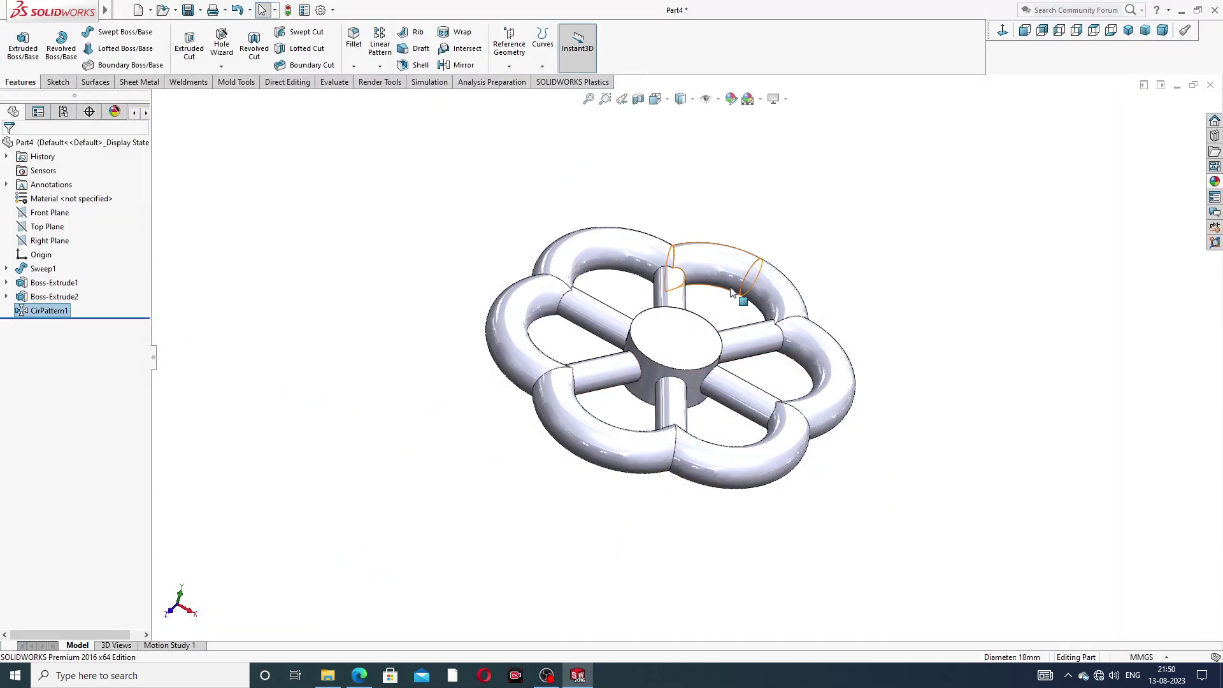
Start a sketch on the hub's top face and draw a center rectangle at the origin.
left_click(678, 333)
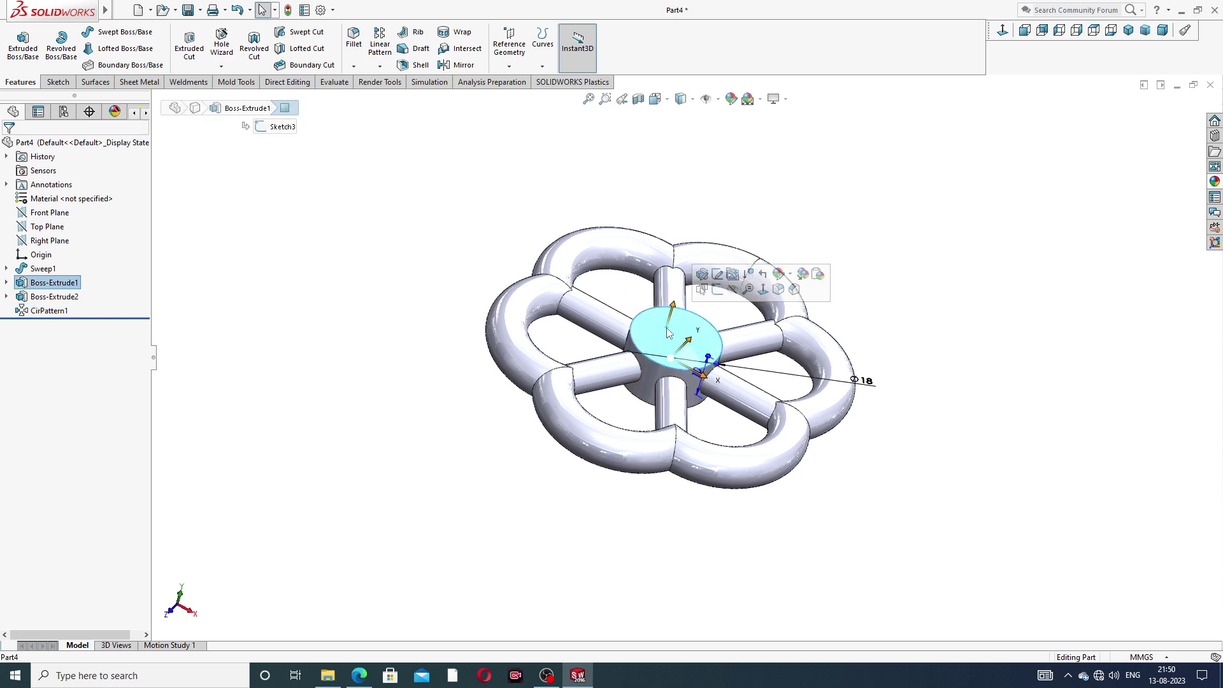
left_click(717, 290)
left_click(1005, 32)
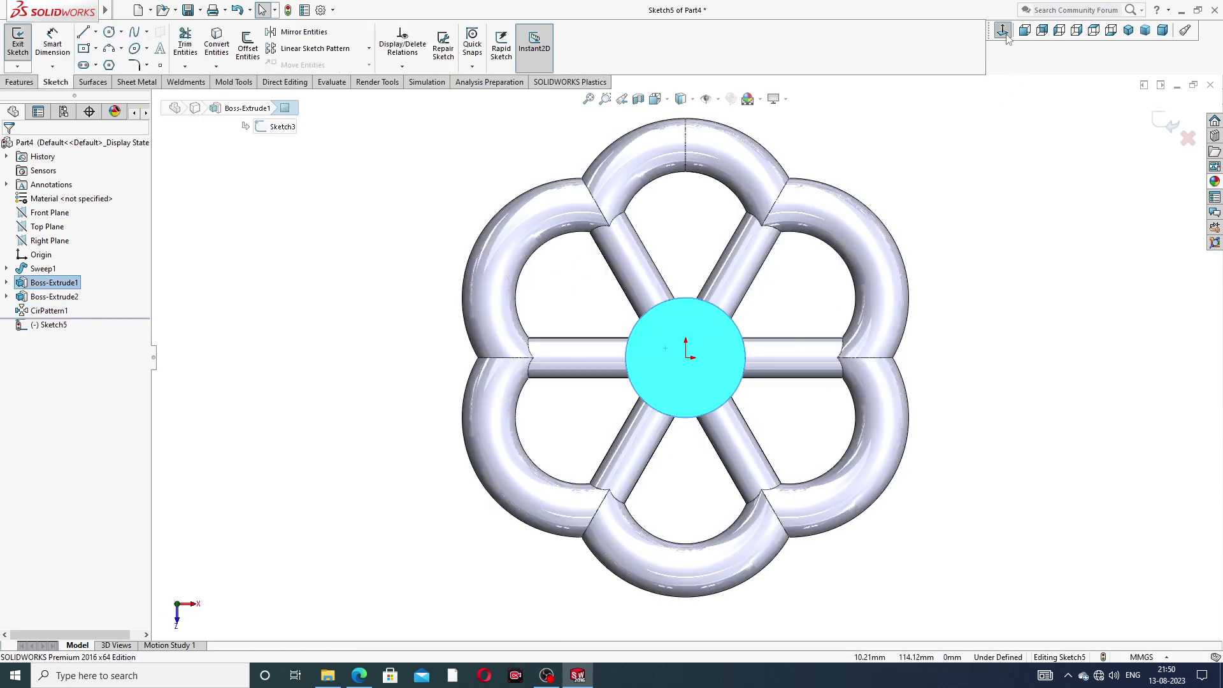
left_click(96, 48)
left_click(118, 77)
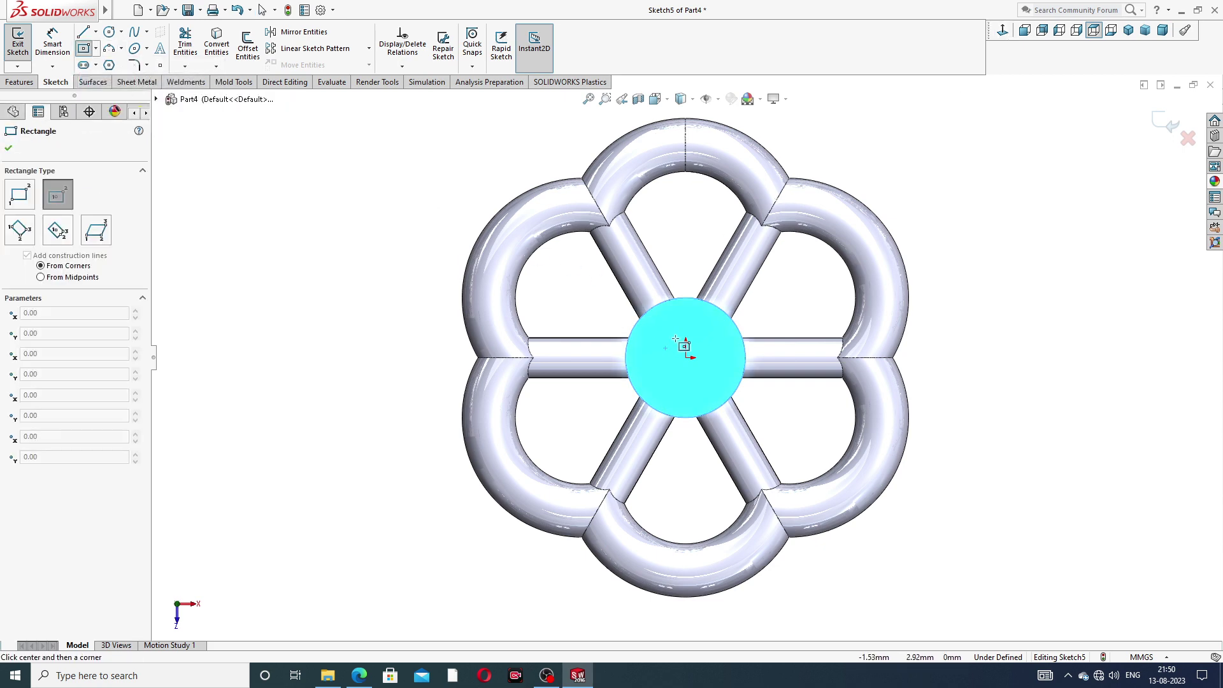
scroll(676, 339, "down", 2)
left_click(692, 368)
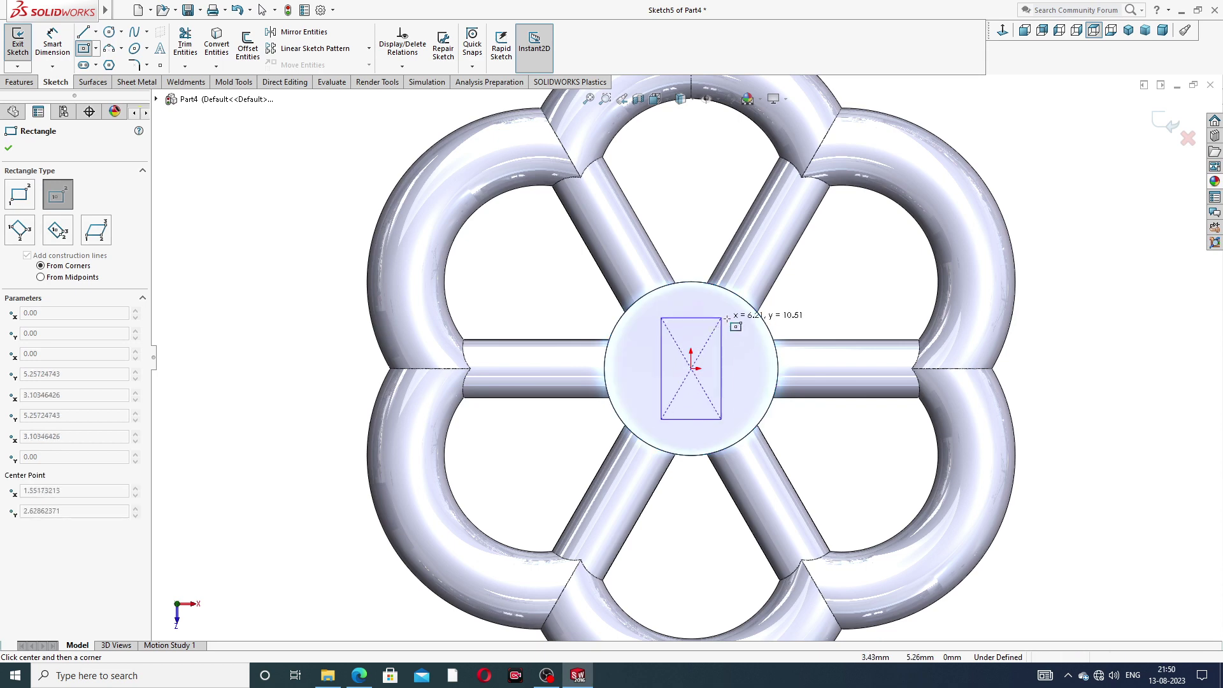
left_click(733, 321)
right_click(843, 273)
left_click(870, 277)
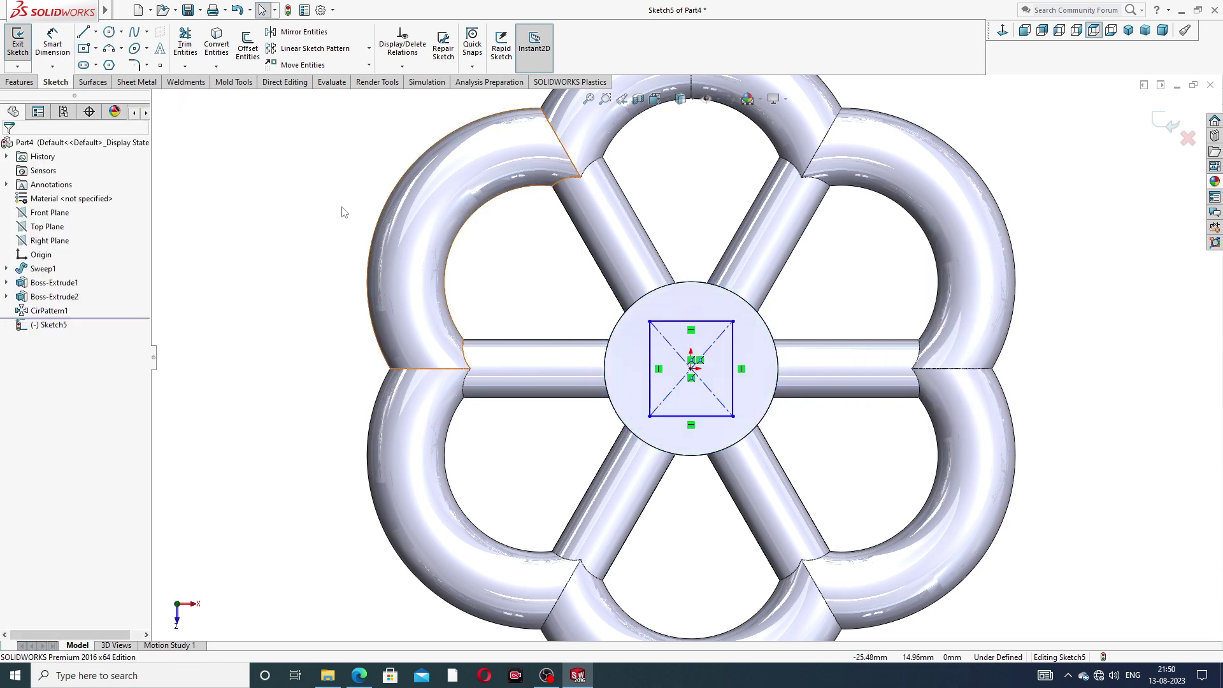
Dimension the rectangle's width and height to 6 mm each.
left_click(52, 42)
left_click(705, 324)
left_click(705, 307)
type("6")
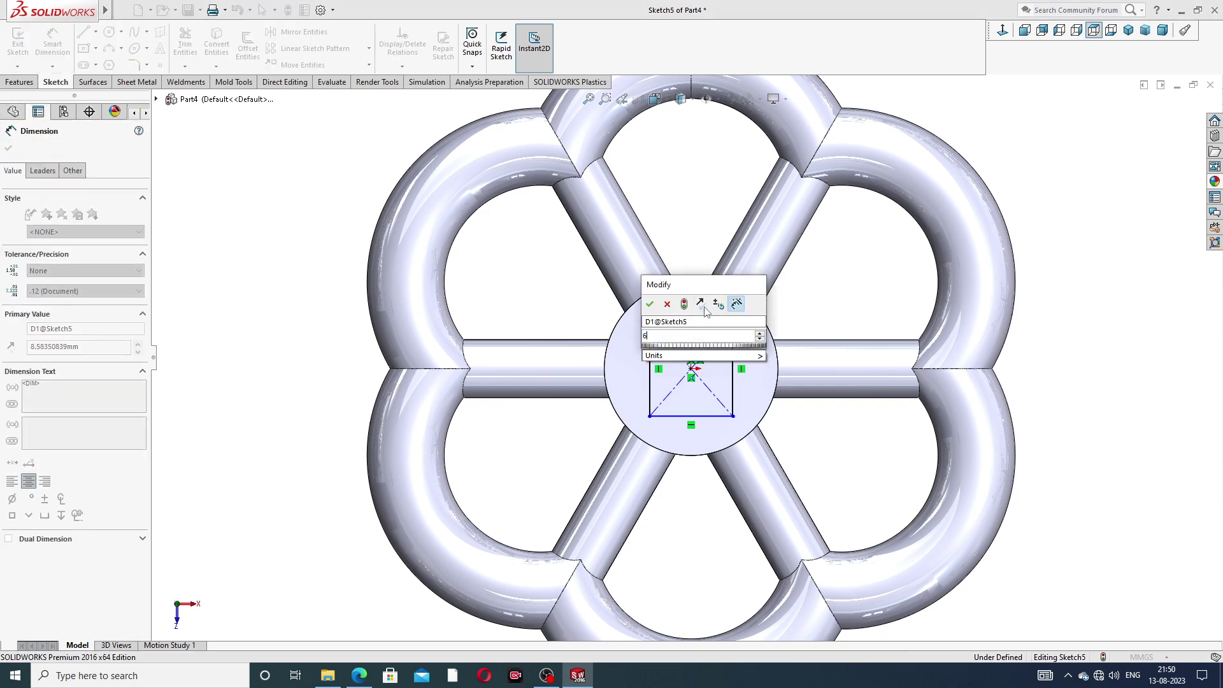
key("Return")
left_click(721, 364)
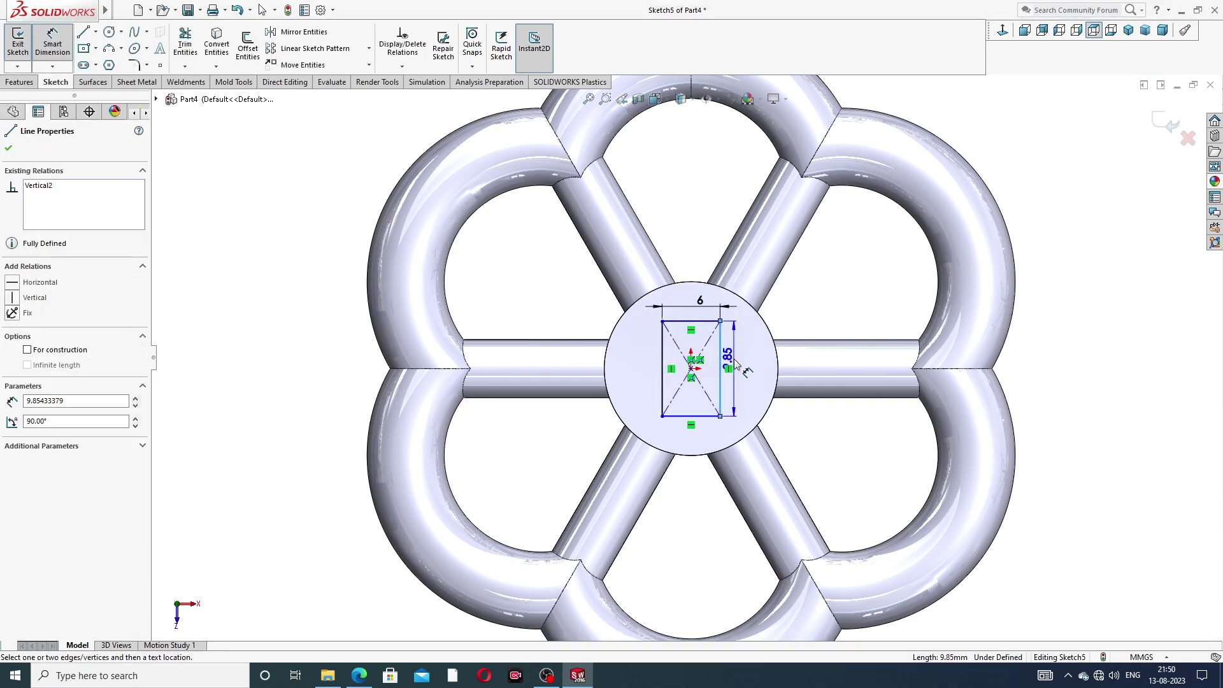
left_click(739, 366)
type("6")
key("Return")
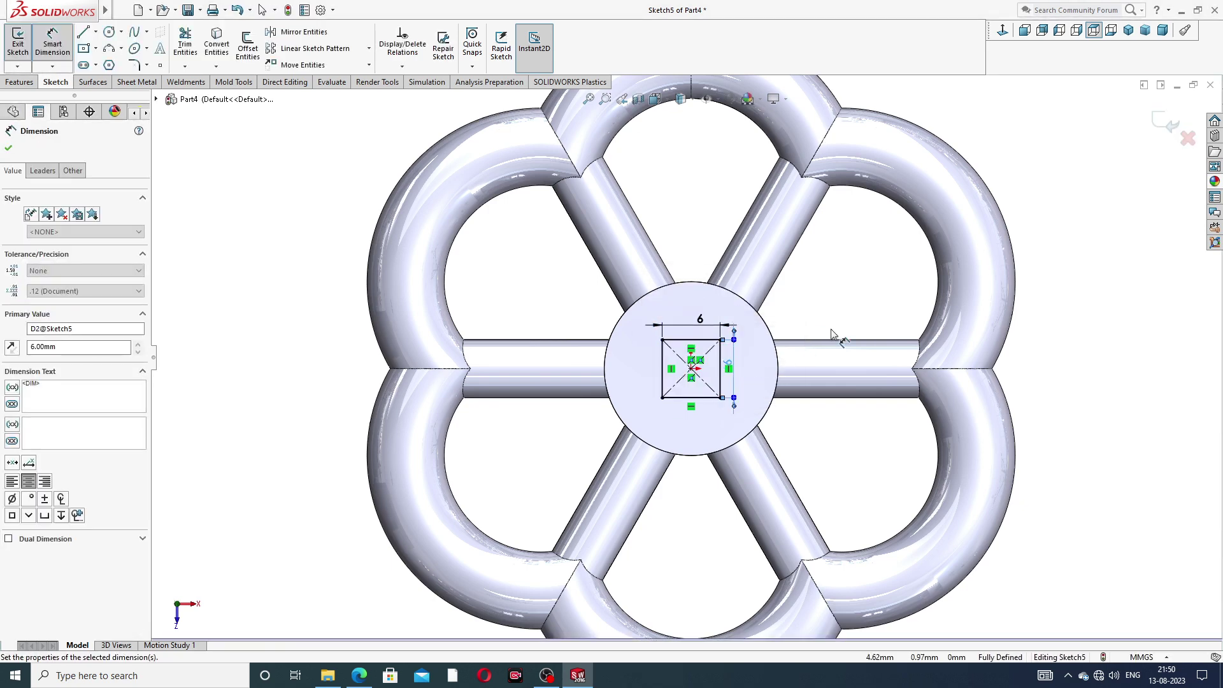
key("Escape")
right_click(1057, 184)
left_click(1086, 189)
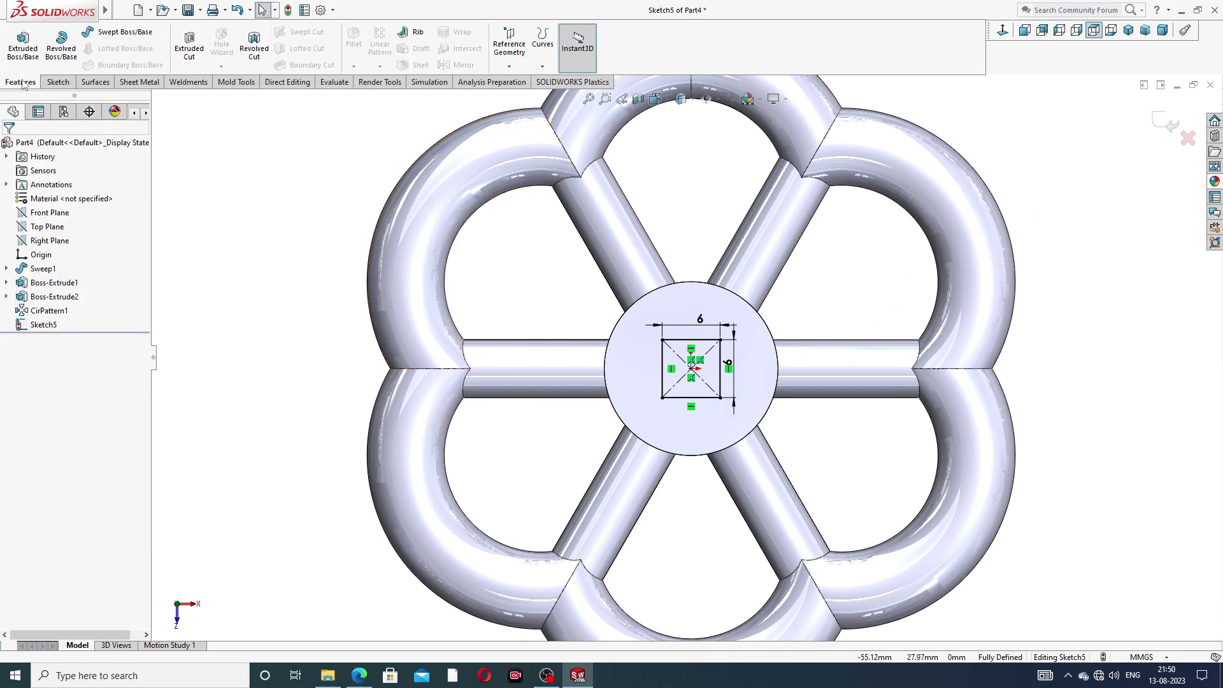
Extruded-cut the 6 × 6 square Through All to make the square hole in the hub.
left_click(189, 46)
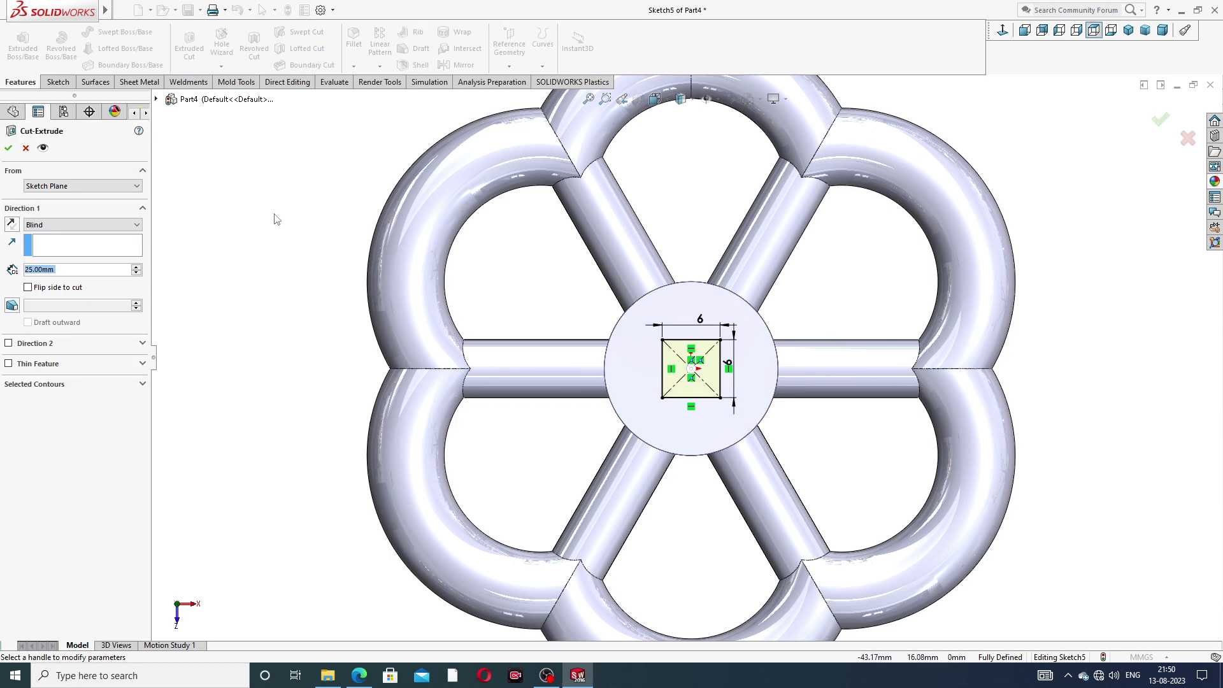
middle_click_drag(280, 226, 414, 214)
scroll(415, 214, "up", 3)
mouse_move(464, 279)
middle_mouse_down()
mouse_move(428, 259)
mouse_move(440, 274)
middle_mouse_up()
left_click(59, 230)
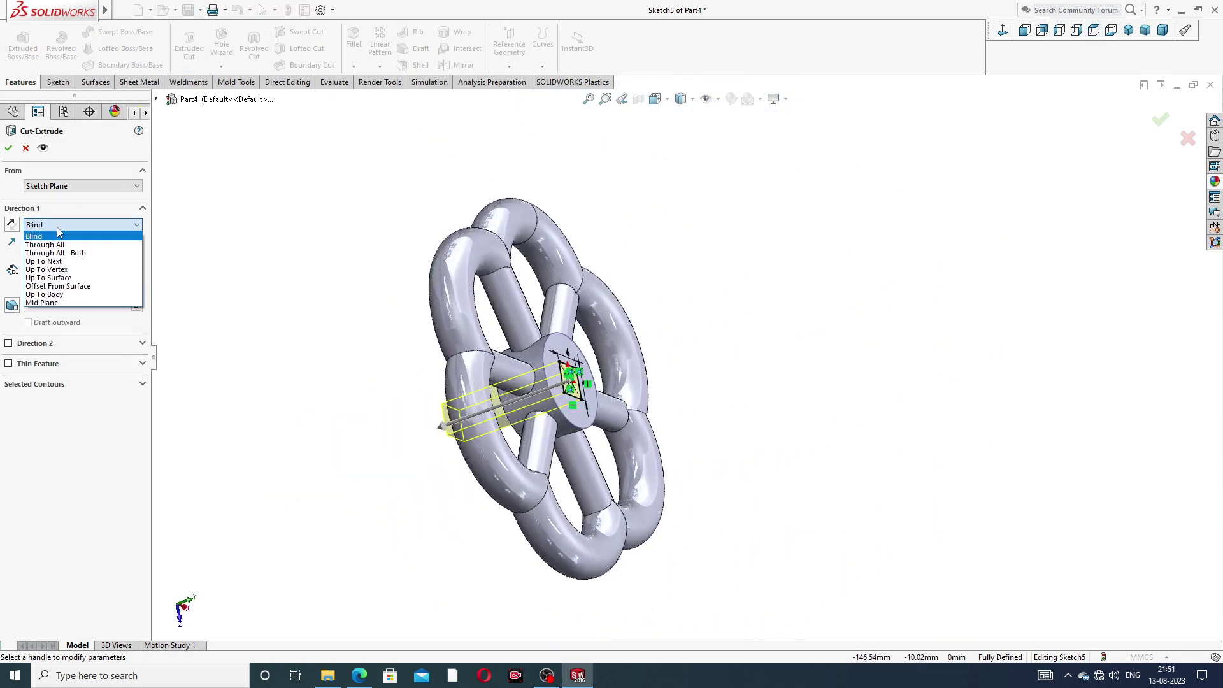
left_click(54, 237)
left_click(9, 148)
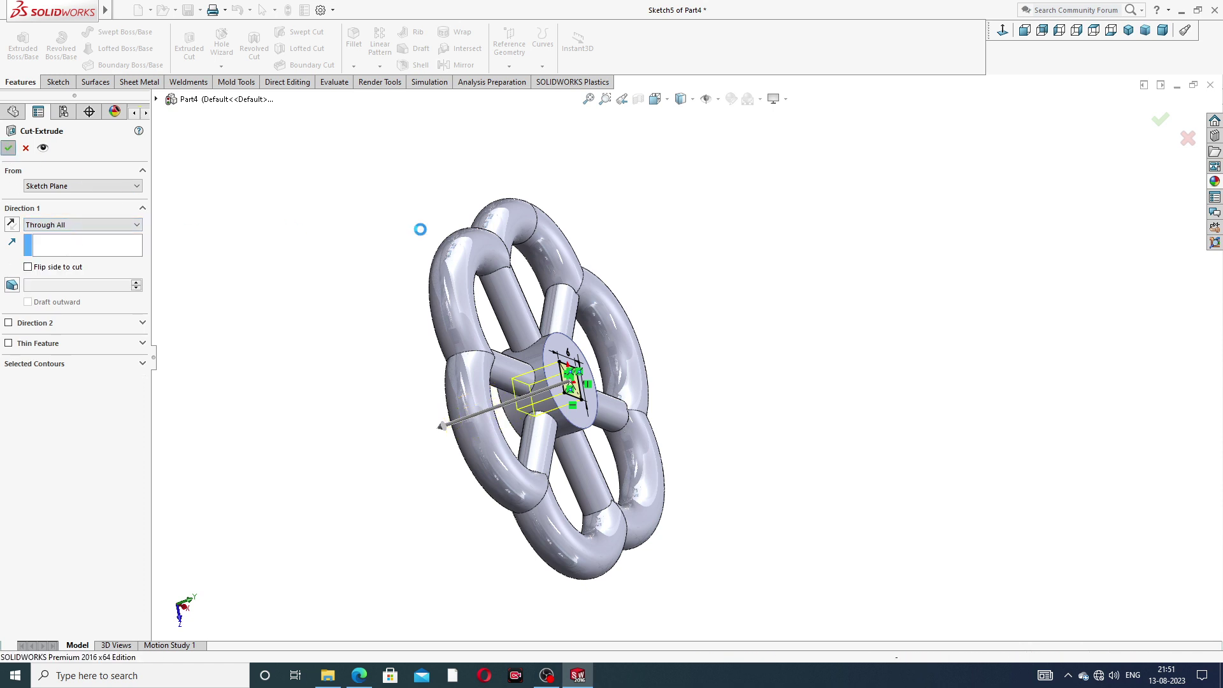
left_click(706, 239)
middle_click_drag(724, 303, 666, 209)
left_click(360, 676)
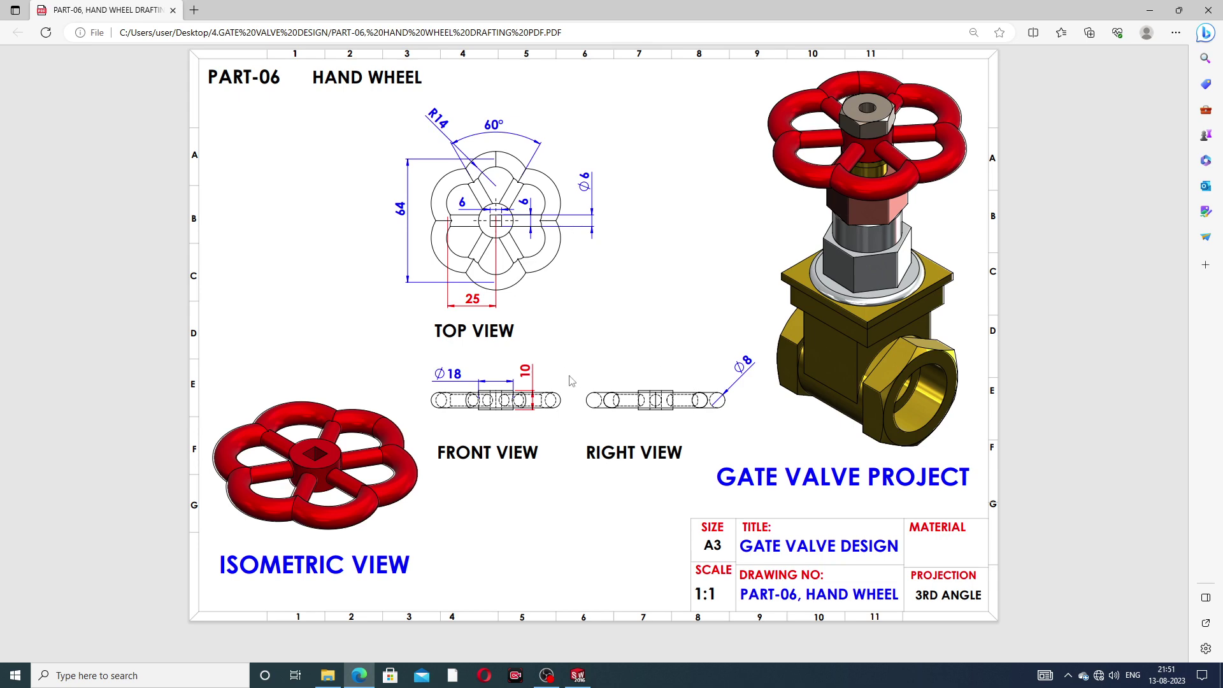
Put the hand wheel drawing PDF away and return to the model.
left_click(360, 676)
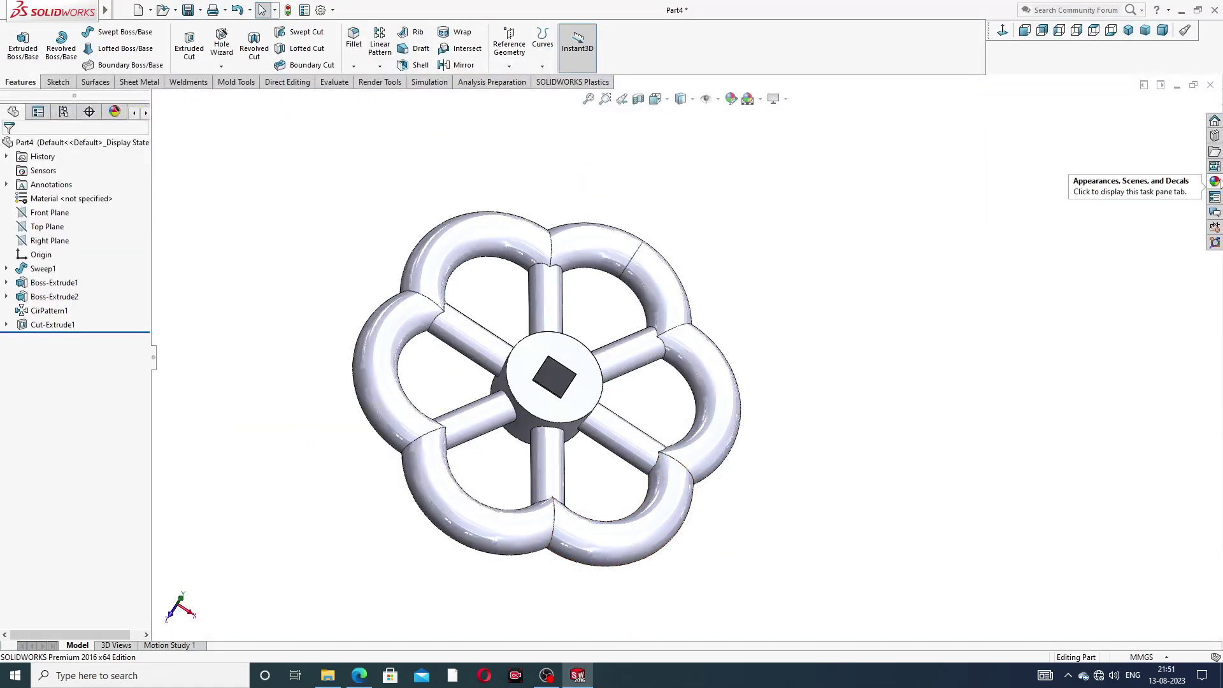
Apply the candy apple red appearance to the whole wheel and view it in isometric.
left_click(1215, 182)
mouse_move(1146, 464)
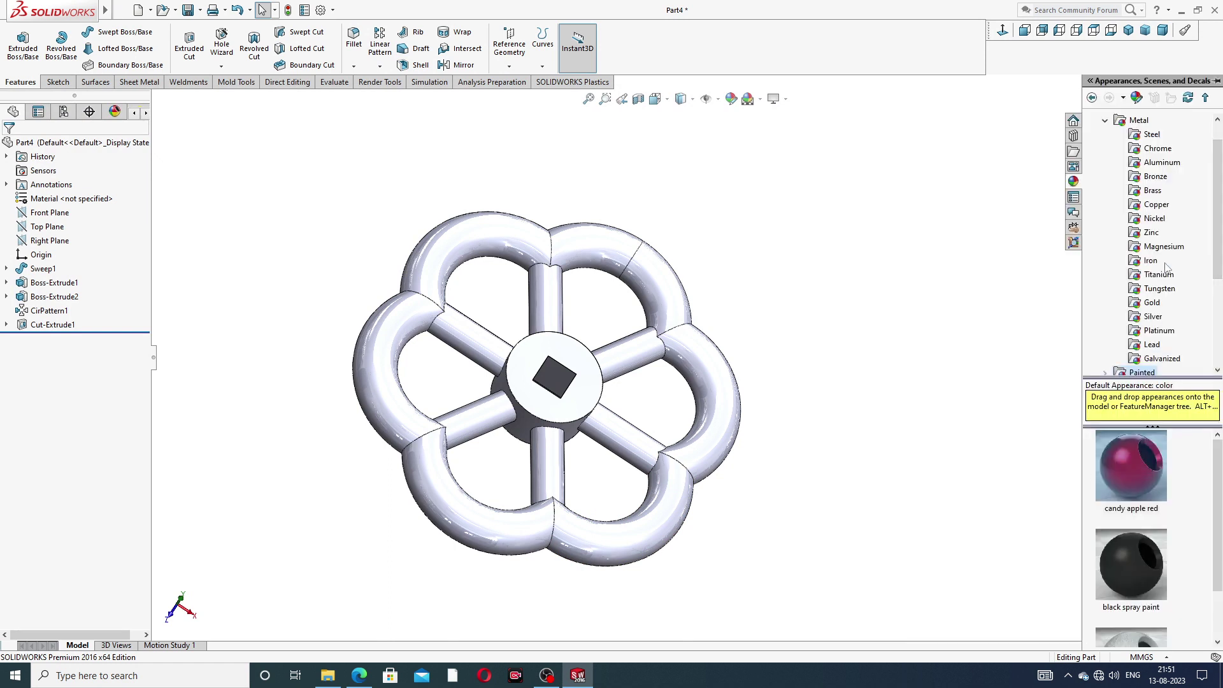
double_click(1125, 472)
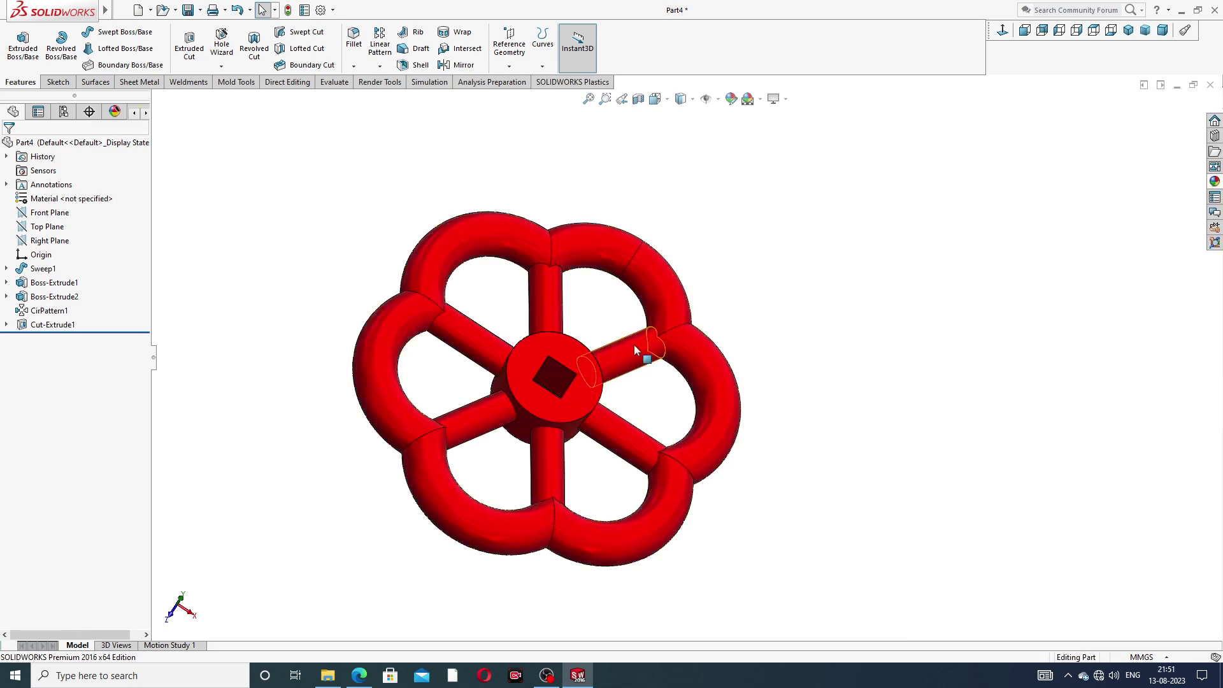
middle_click_drag(632, 364, 524, 396)
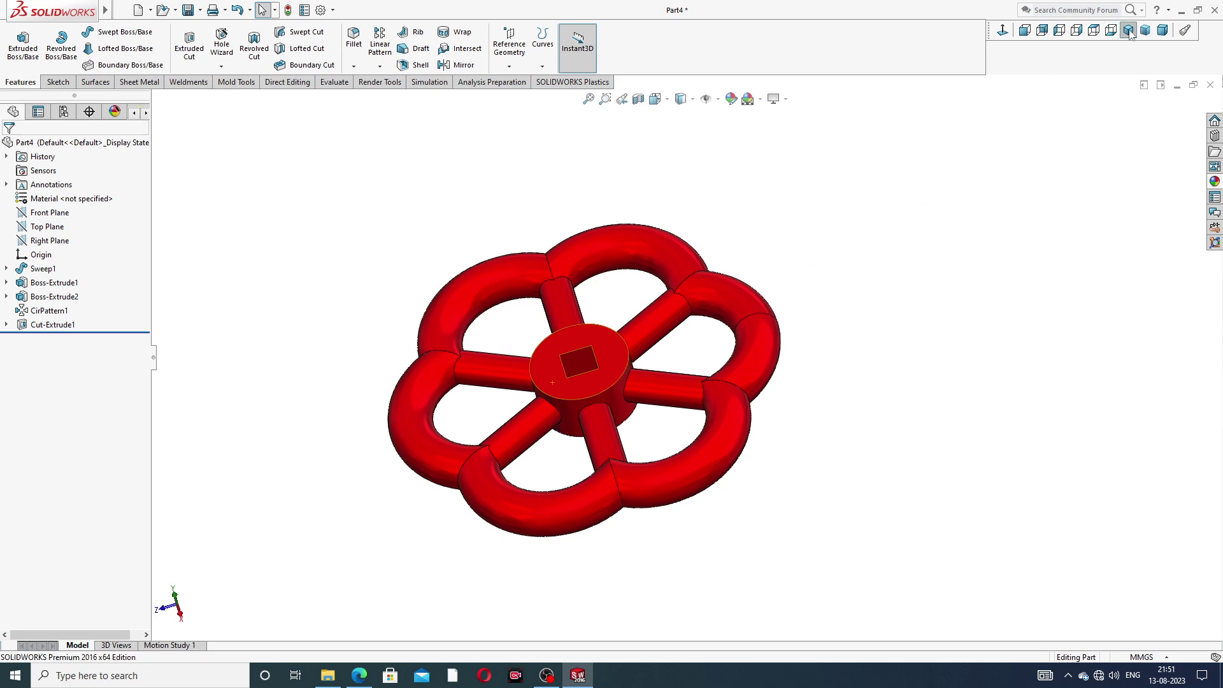
left_click(1128, 30)
scroll(724, 385, "down", 3)
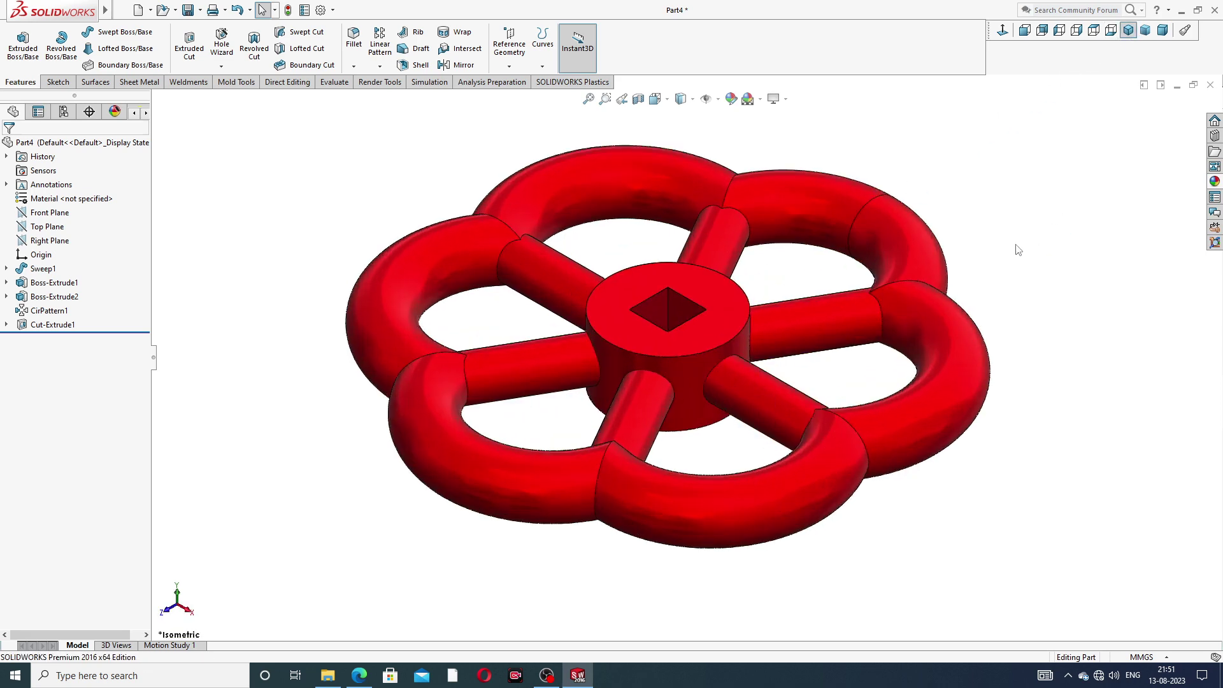
scroll(1013, 255, "up", 3)
middle_click_drag(991, 271, 950, 319)
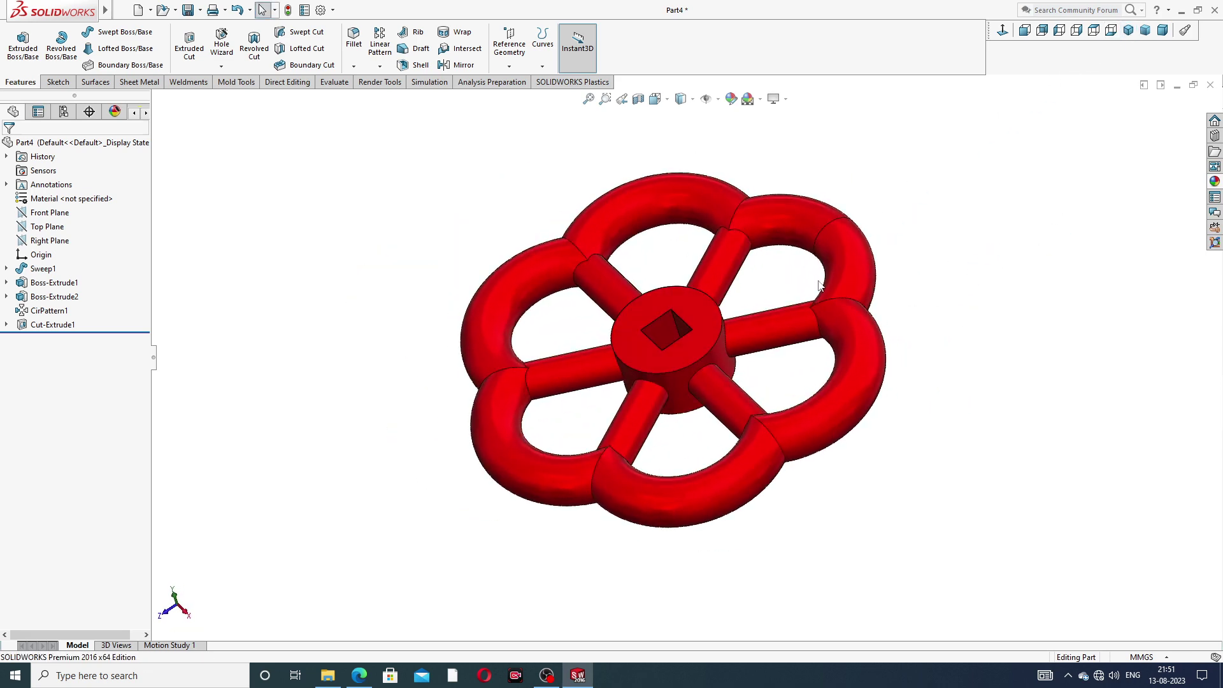
scroll(824, 283, "down", 2)
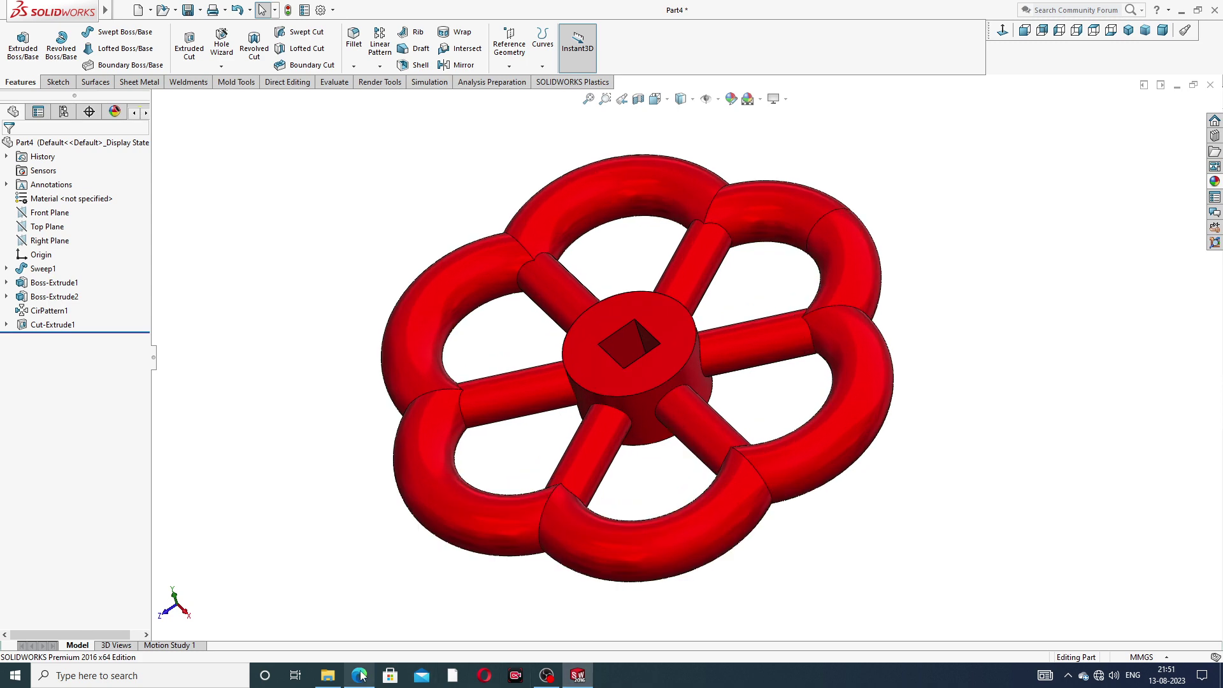
Switch to Microsoft Edge to show the PART-06 hand wheel drawing PDF for comparison.
left_click(362, 631)
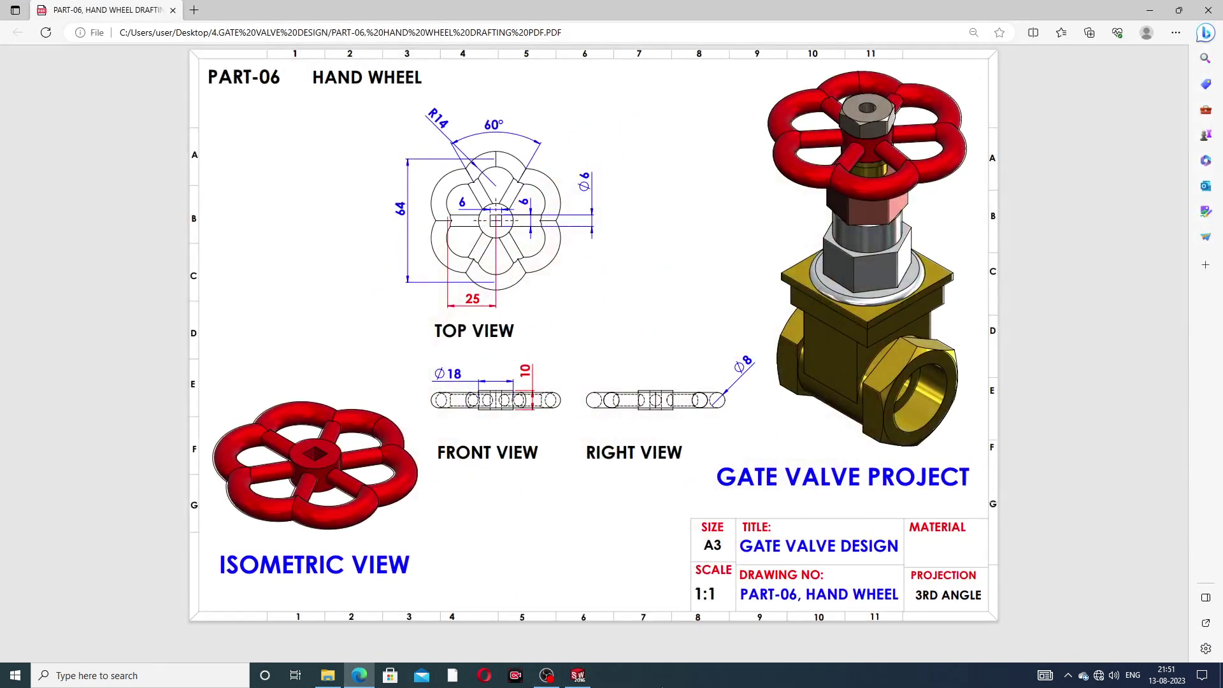